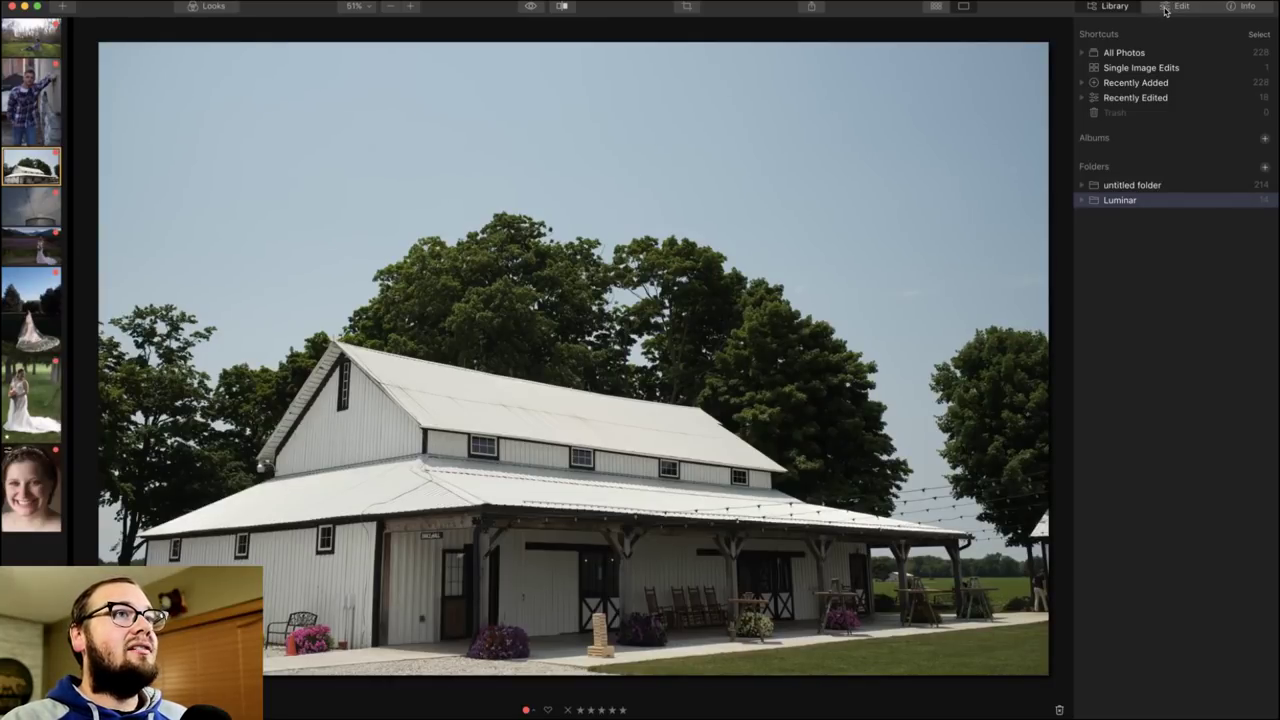
# Open the Creative editing filters for the barn photo and inspect the tree edges against the sky at 100% zoom.
pyautogui.click(1180, 8)
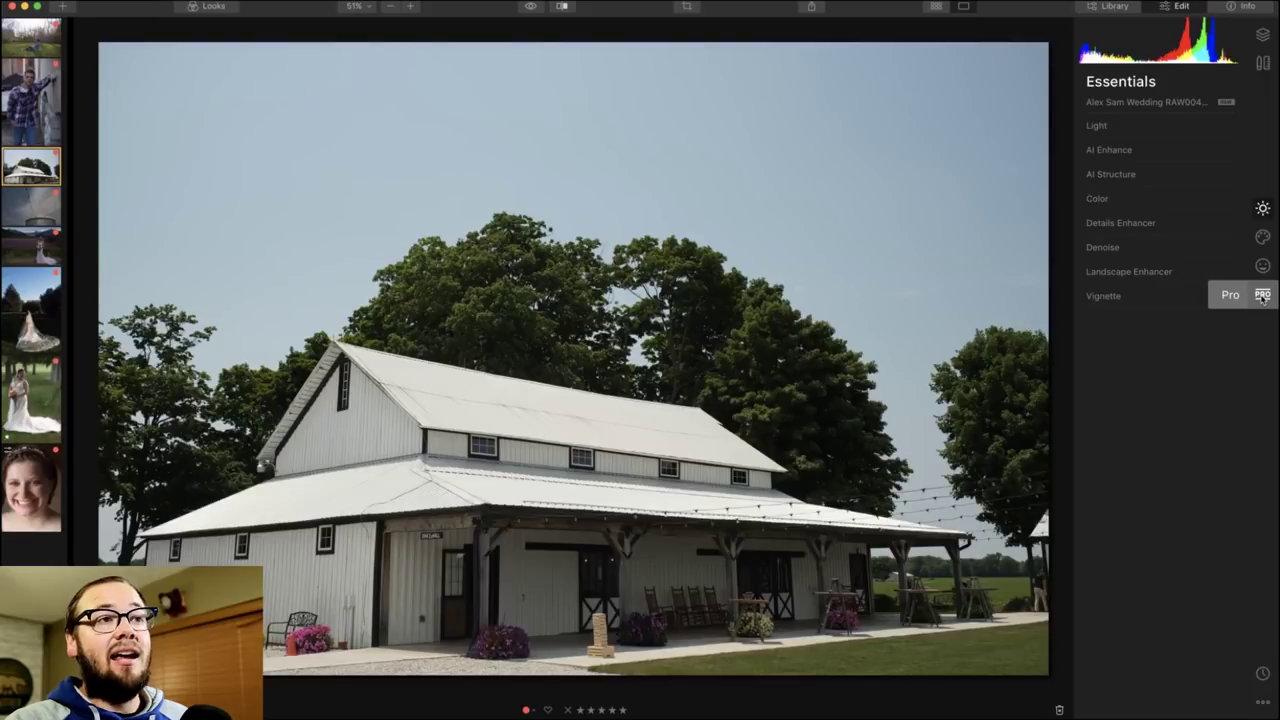
pyautogui.click(1262, 237)
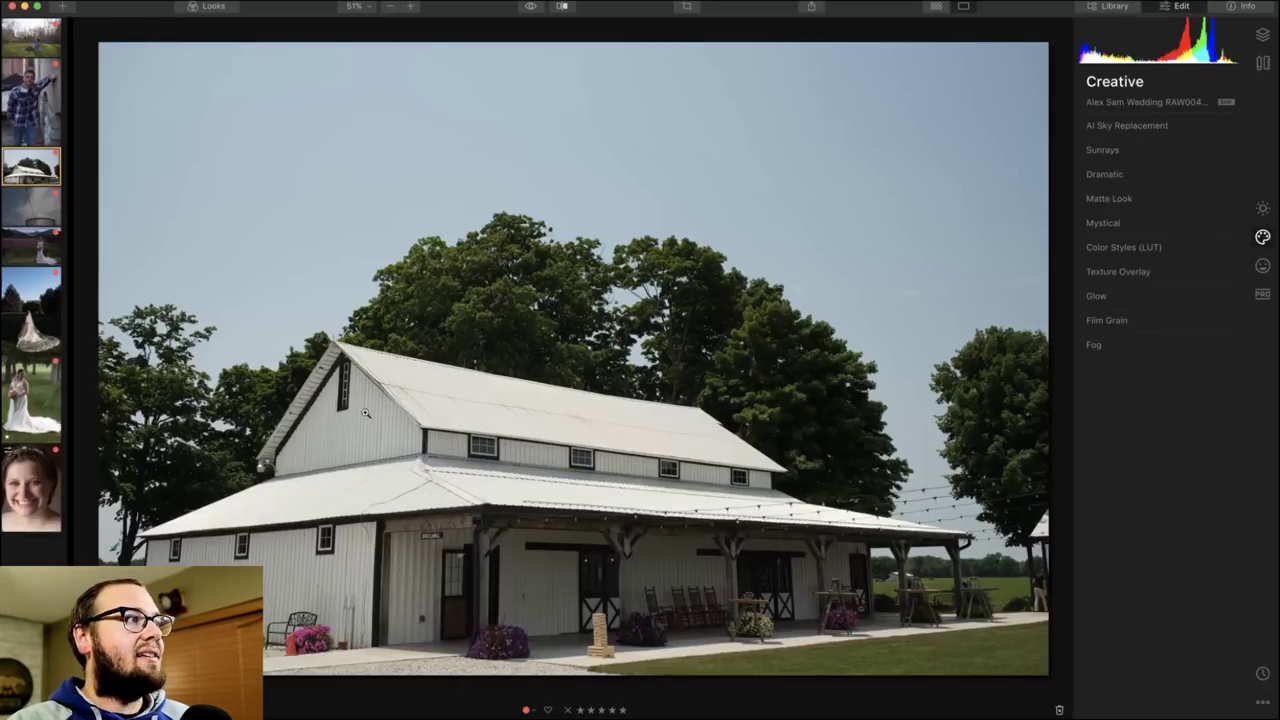
pyautogui.click(155, 375)
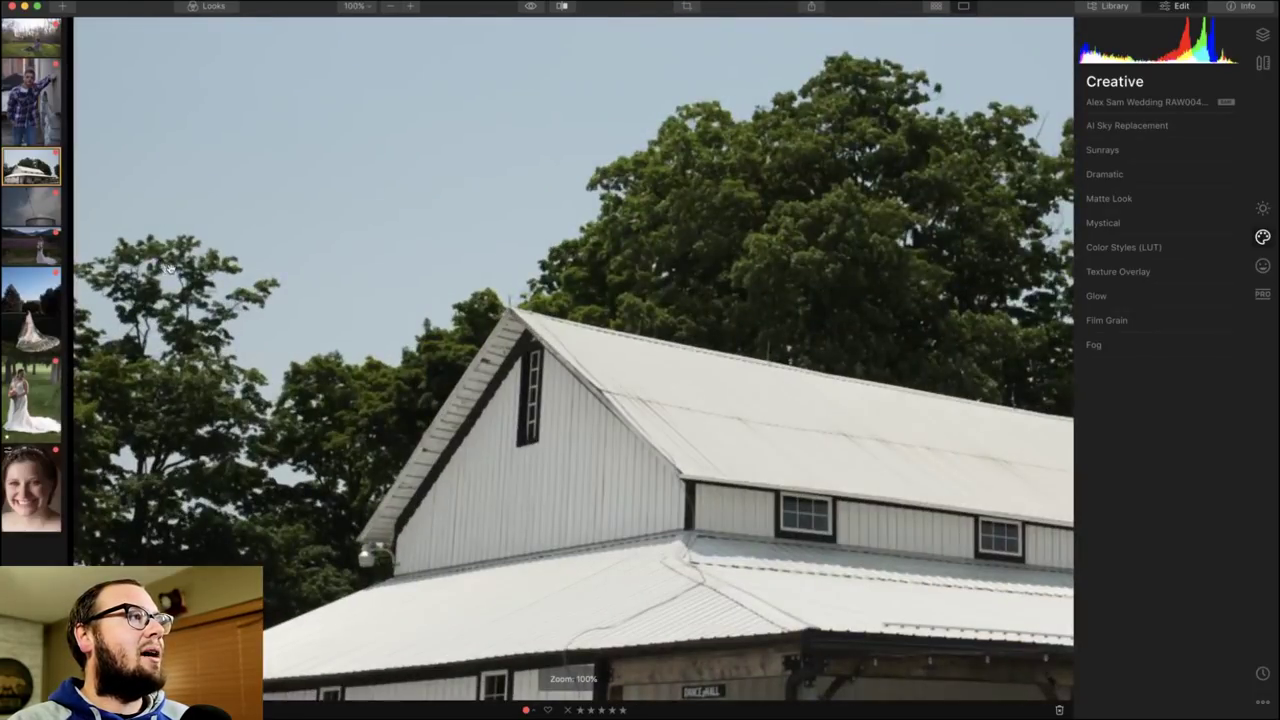
pyautogui.moveTo(165, 268); pyautogui.dragTo(173, 258)
pyautogui.scroll(-2, 110, 355)
pyautogui.hscroll(-2, 110, 355)
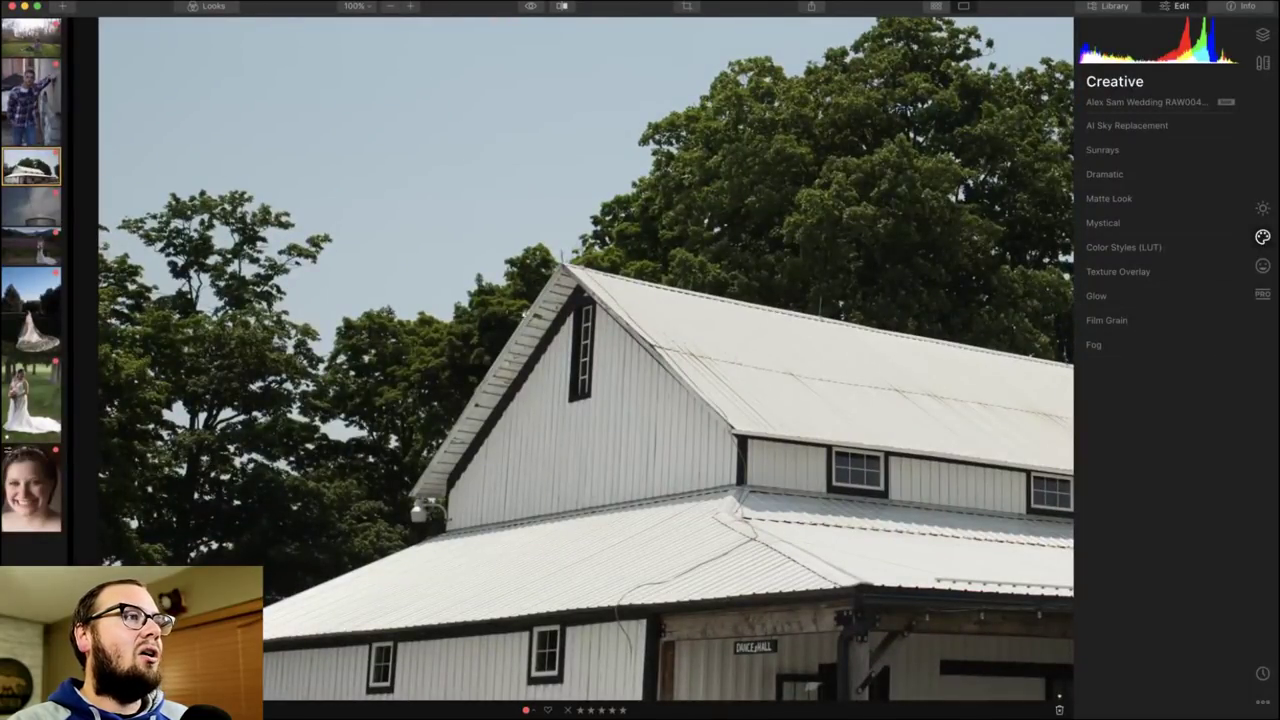
pyautogui.scroll(-5, 710, 379)
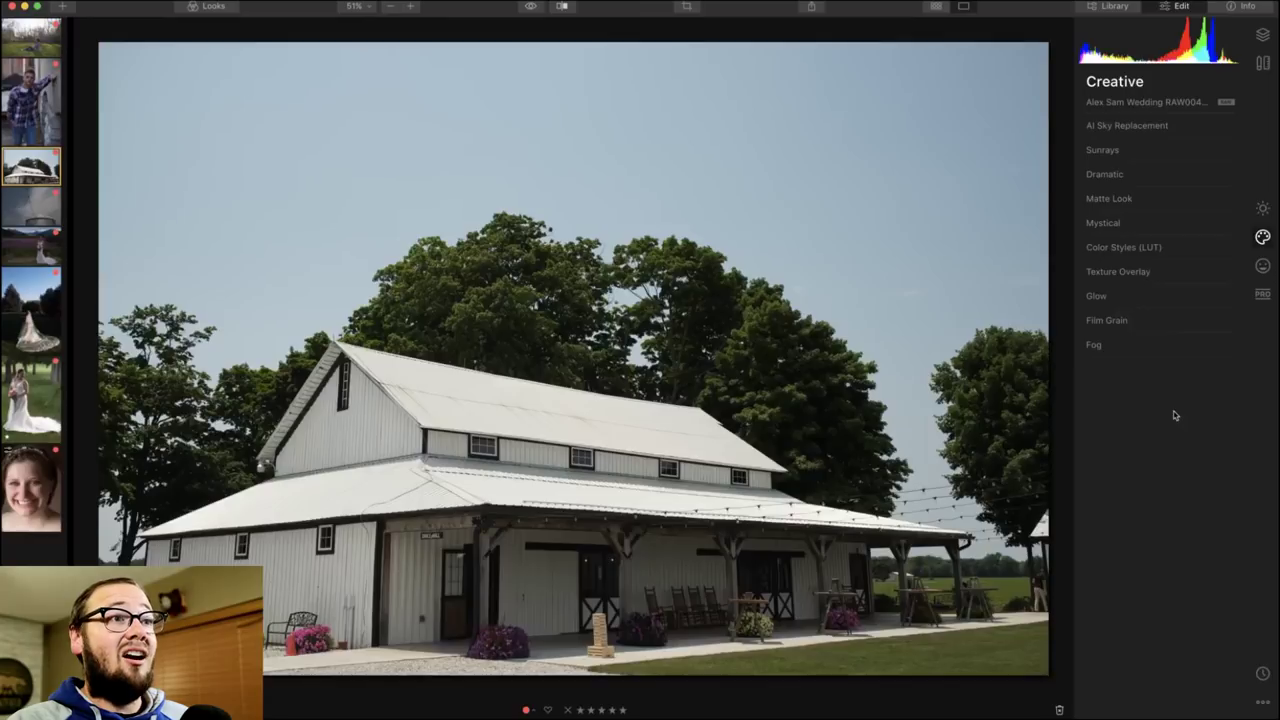
# Open AI Sky Replacement and replace the barn photo's sky with Dramatic Sunset 4.
pyautogui.click(1133, 126)
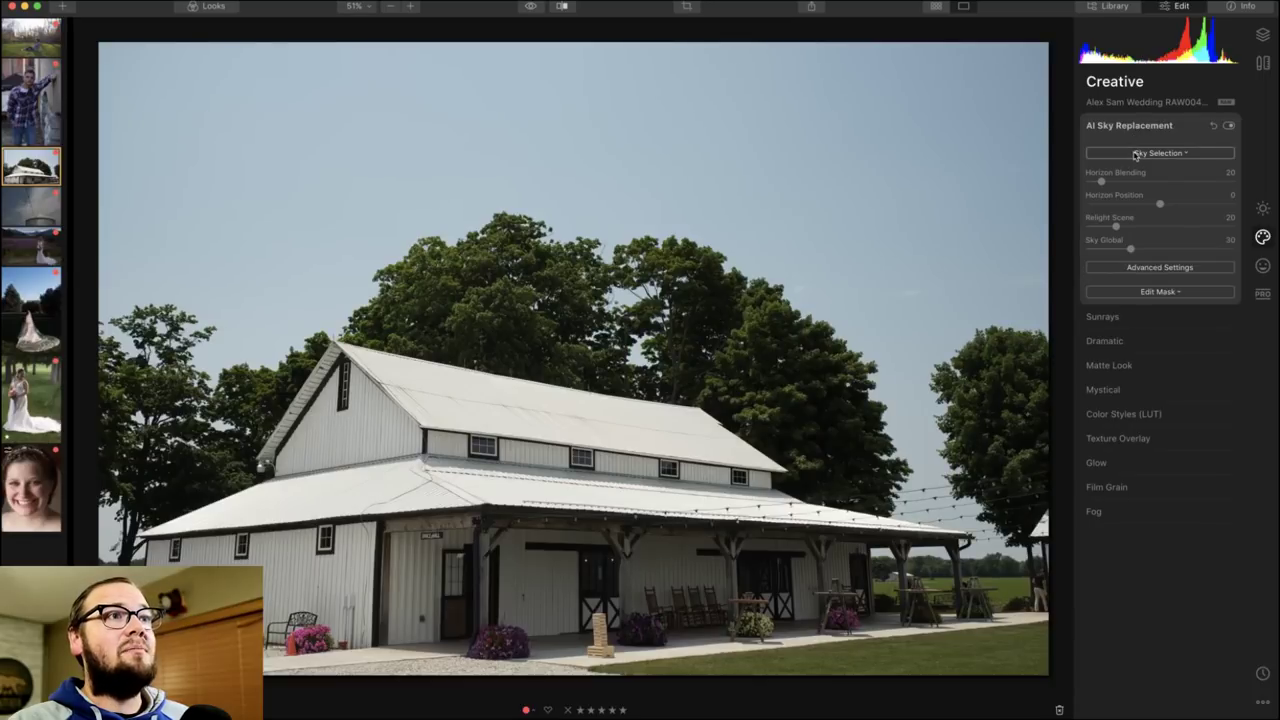
pyautogui.click(1135, 153)
pyautogui.click(1137, 126)
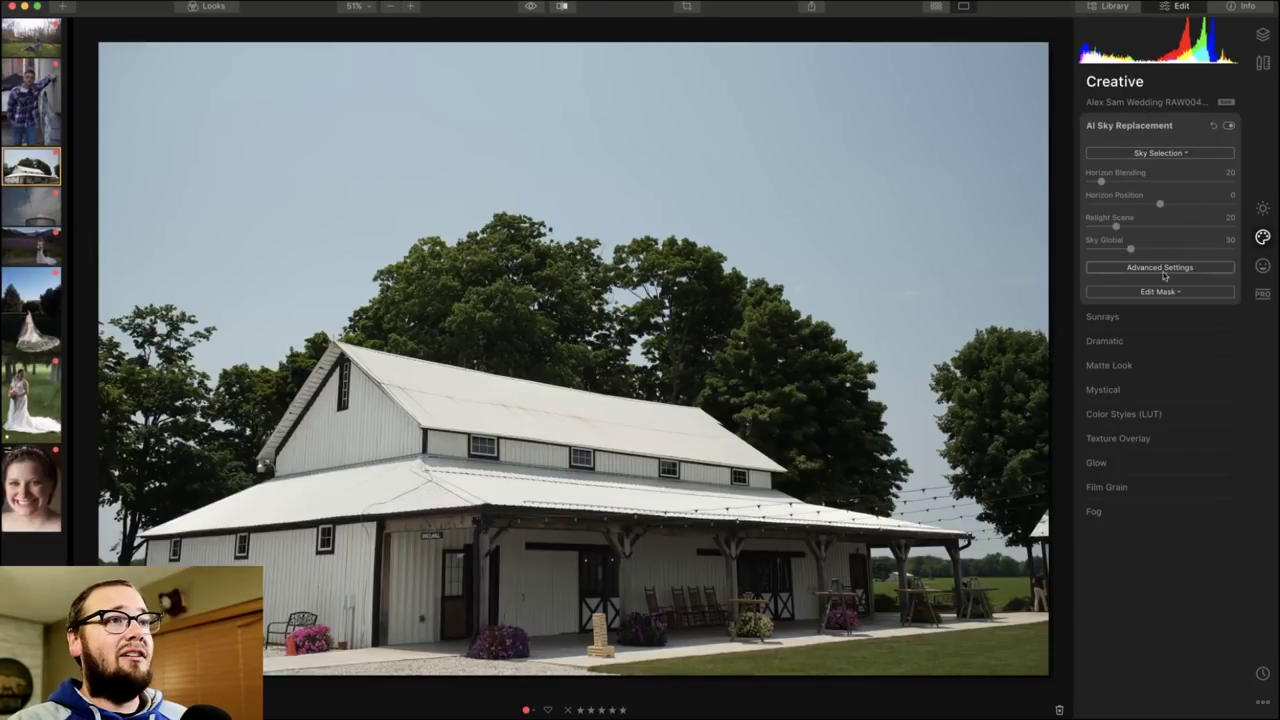
pyautogui.click(1123, 156)
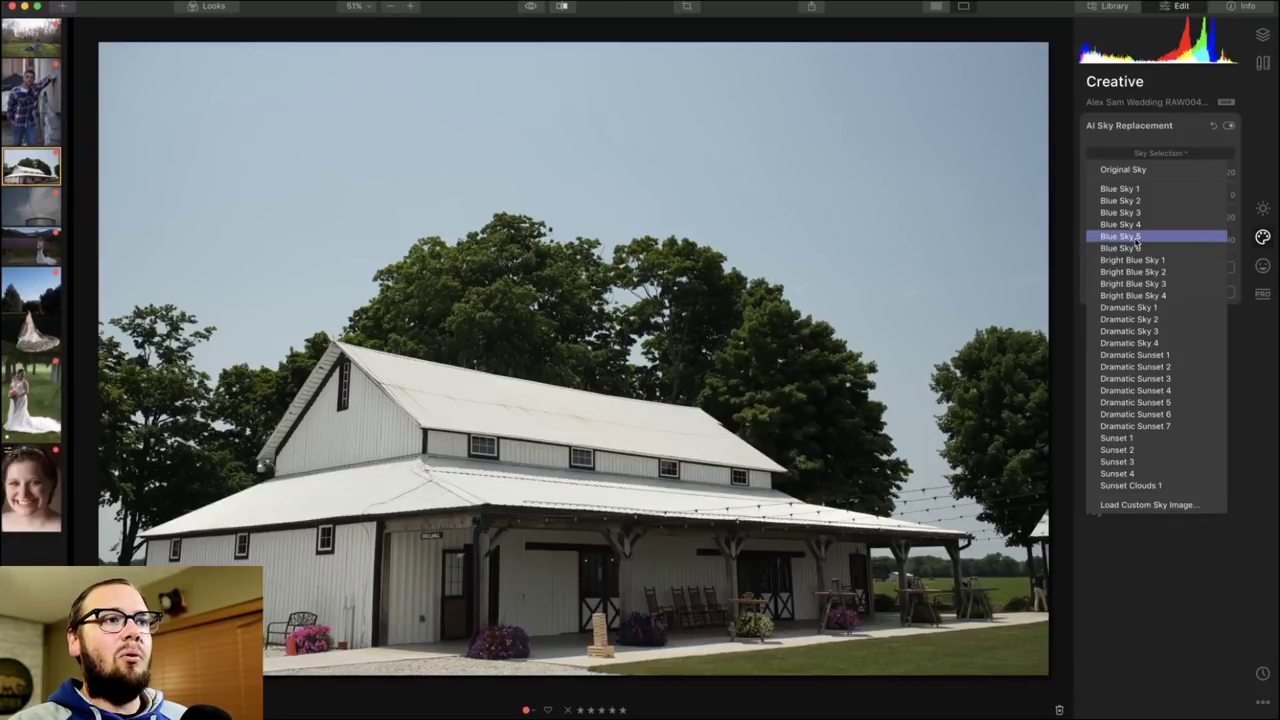
pyautogui.click(1142, 392)
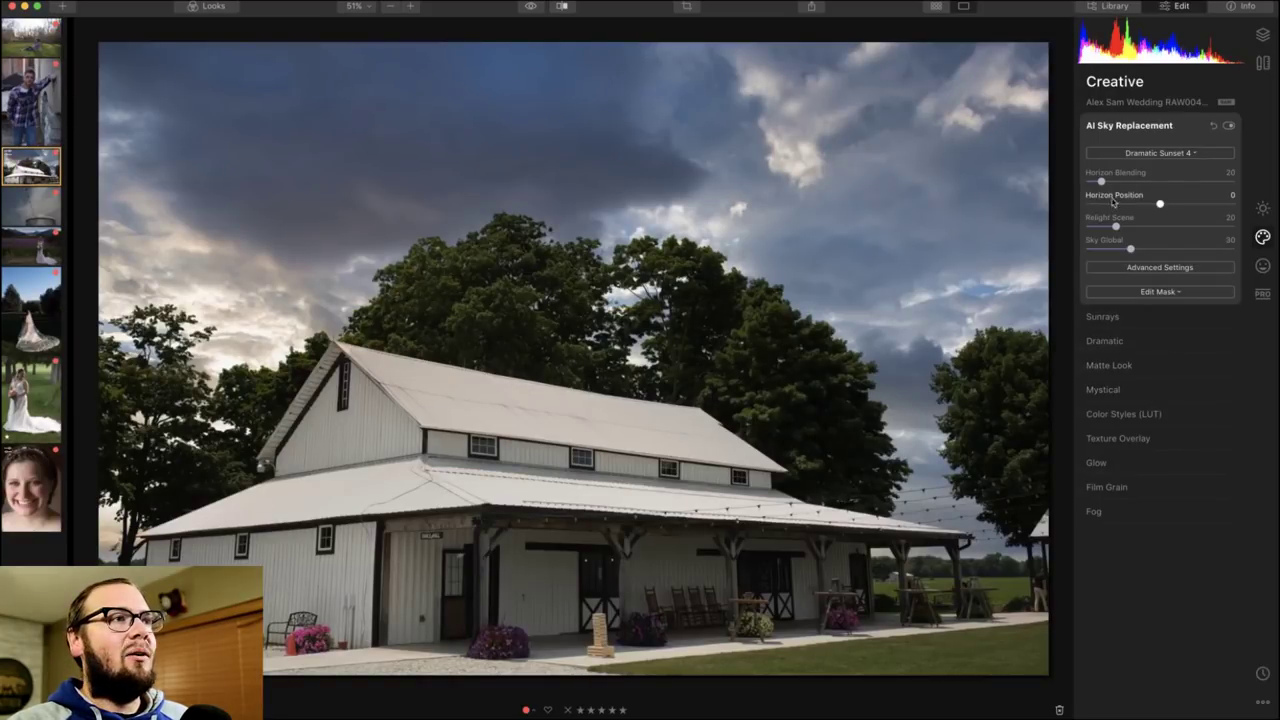
# Examine the replaced sky around the trees and roof at 100% zoom with a before/after comparison.
pyautogui.doubleClick(188, 420)
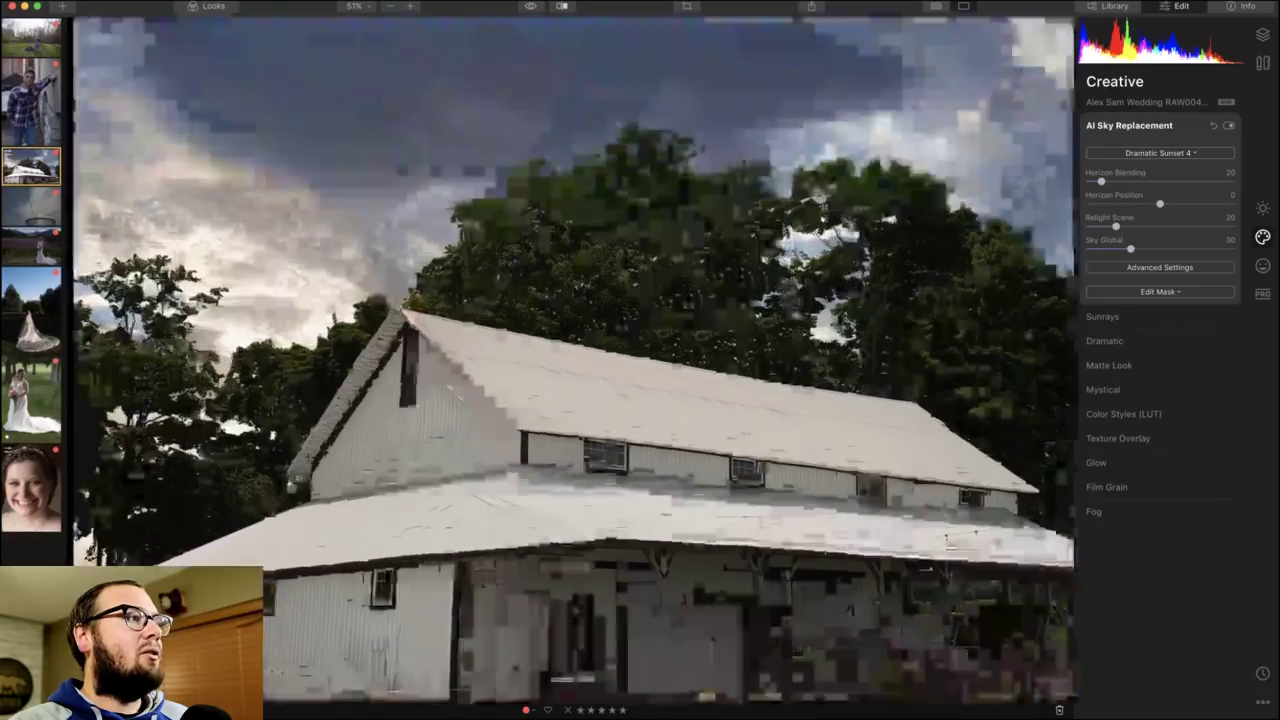
pyautogui.moveTo(213, 425); pyautogui.dragTo(330, 422)
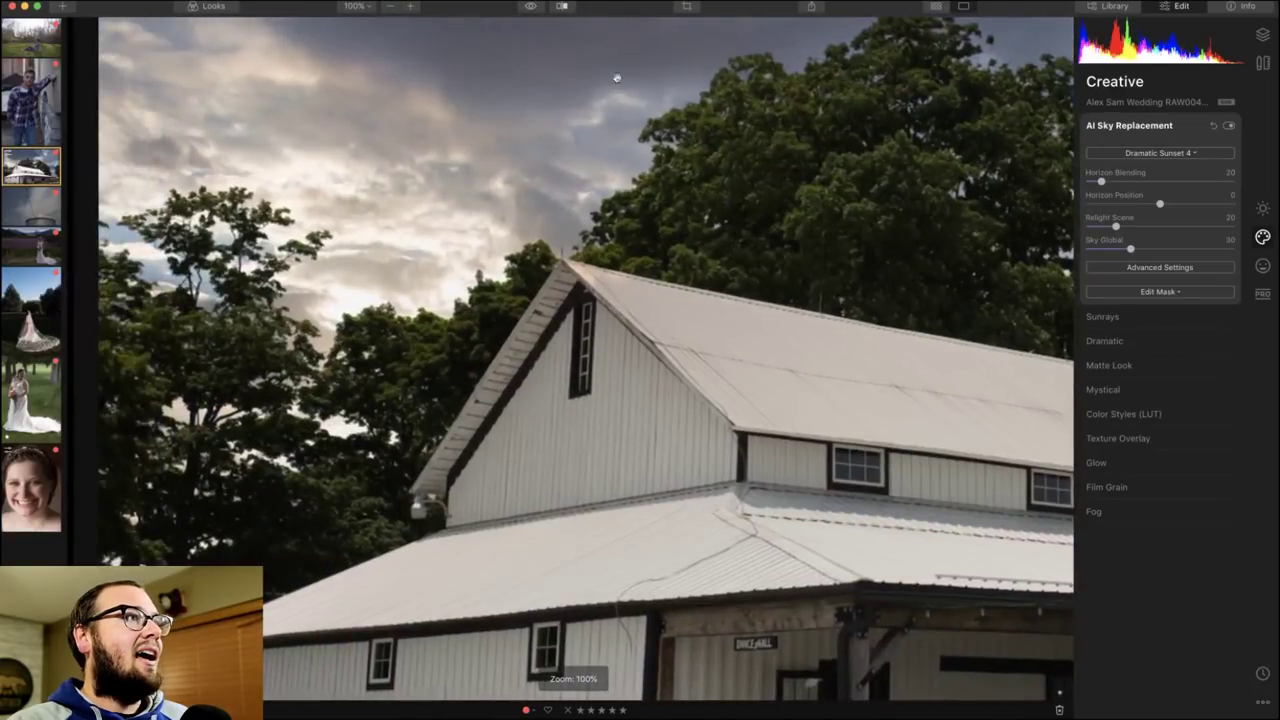
pyautogui.click(562, 6)
pyautogui.moveTo(573, 40); pyautogui.dragTo(451, 155)
pyautogui.click(562, 6)
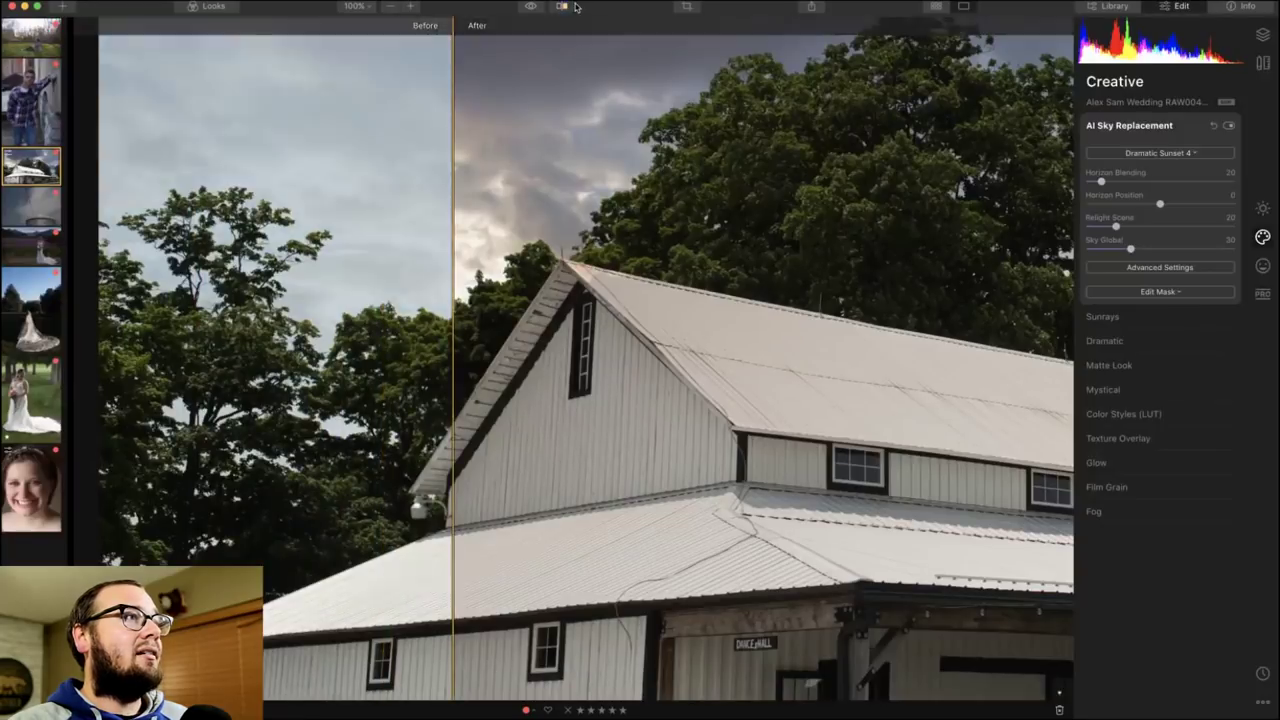
pyautogui.press('super+0')
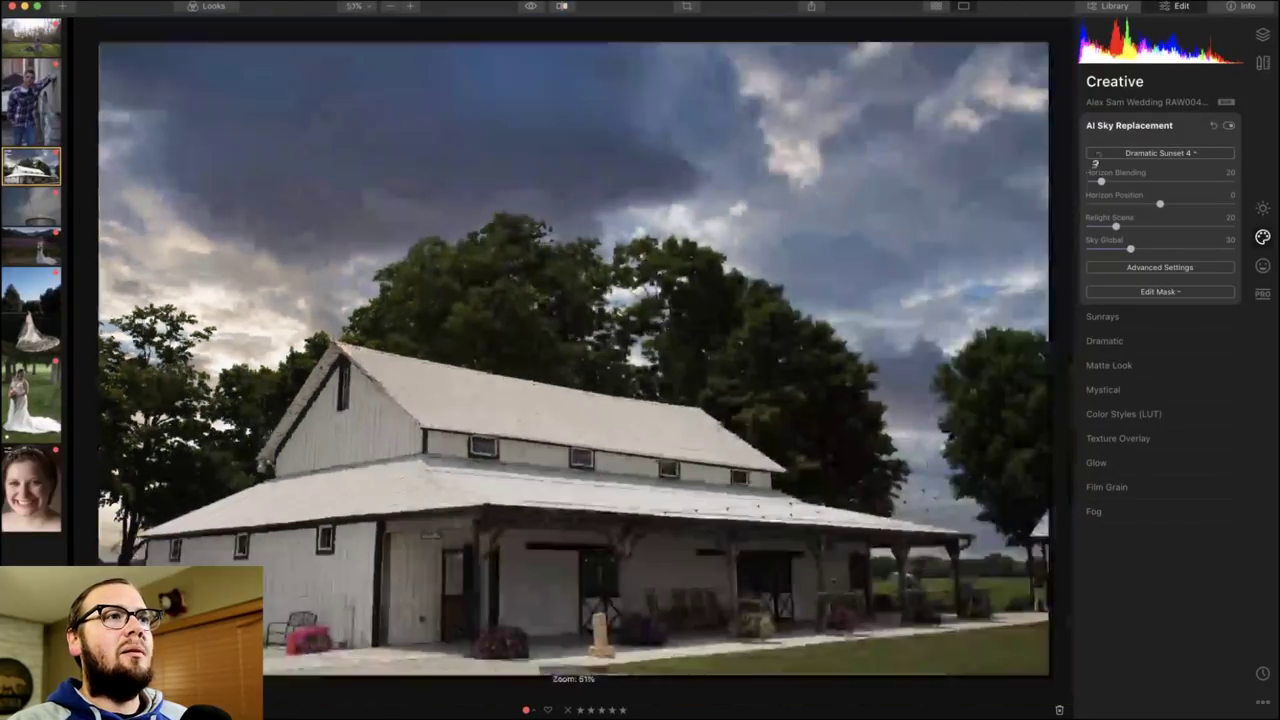
# Change the replacement sky to Dramatic Sunset 1 and check the roof and trees close up.
pyautogui.click(1160, 152)
pyautogui.click(1133, 359)
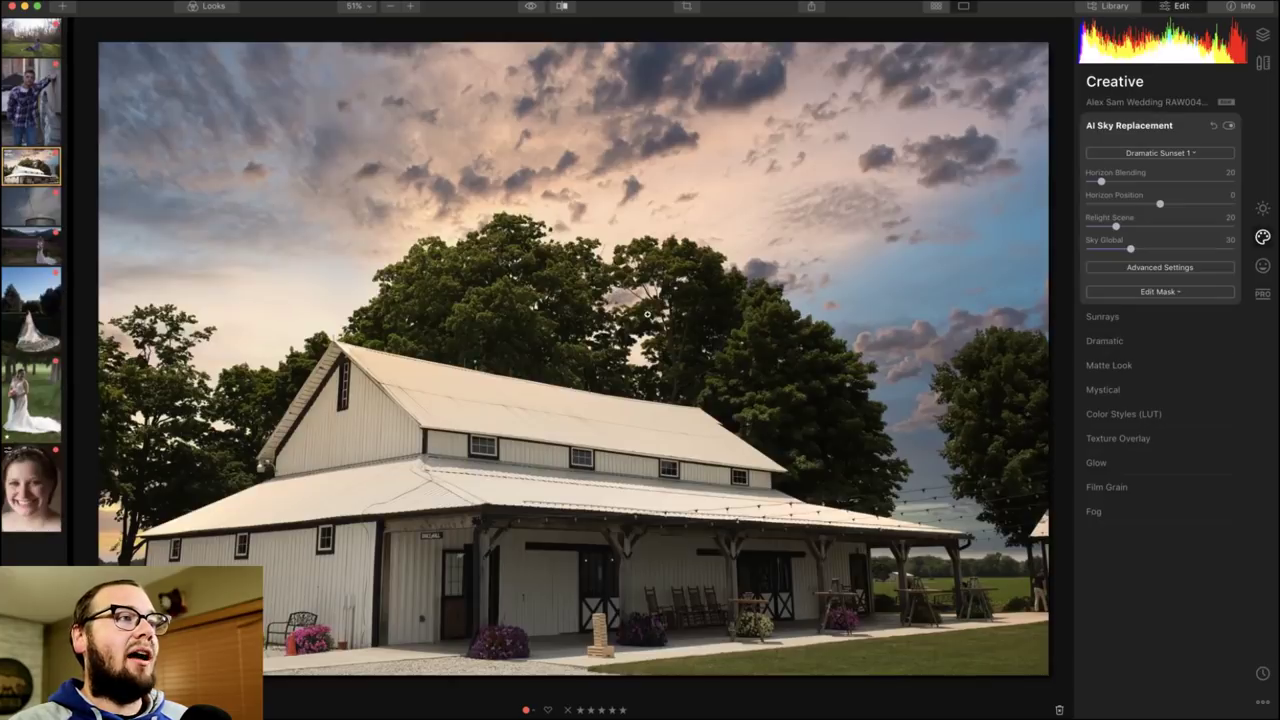
pyautogui.click(549, 415)
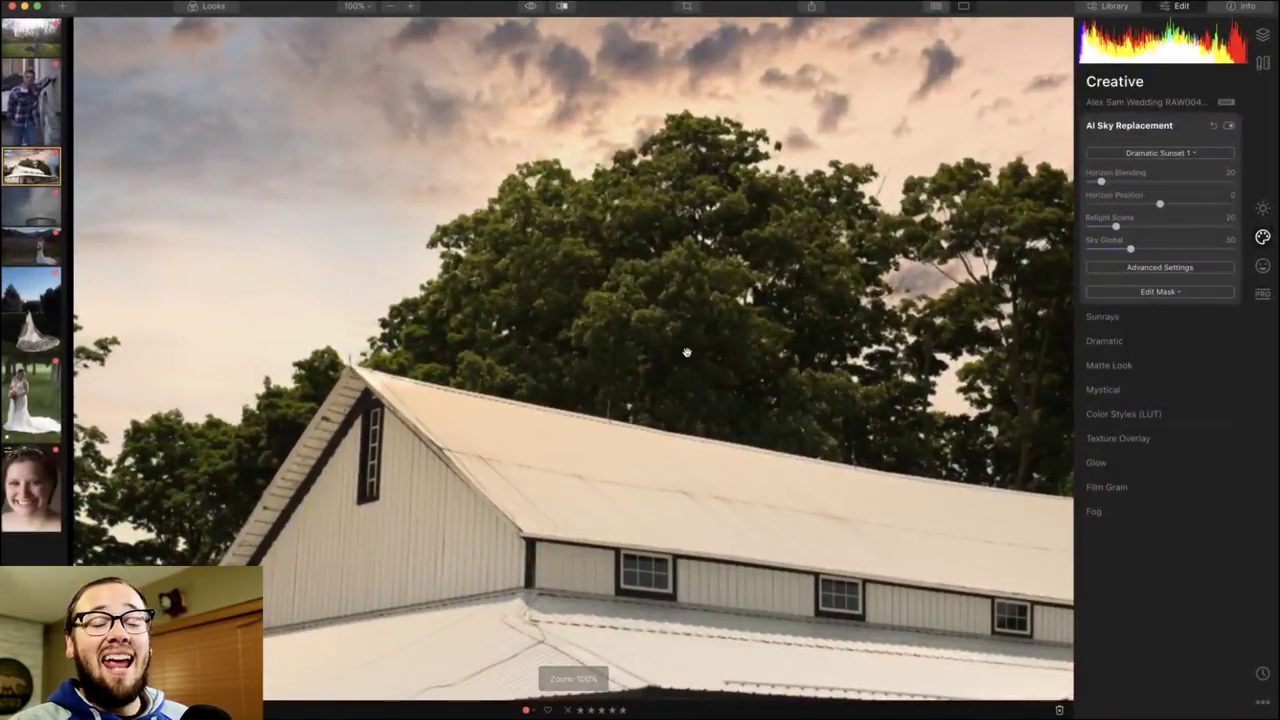
pyautogui.click(682, 246)
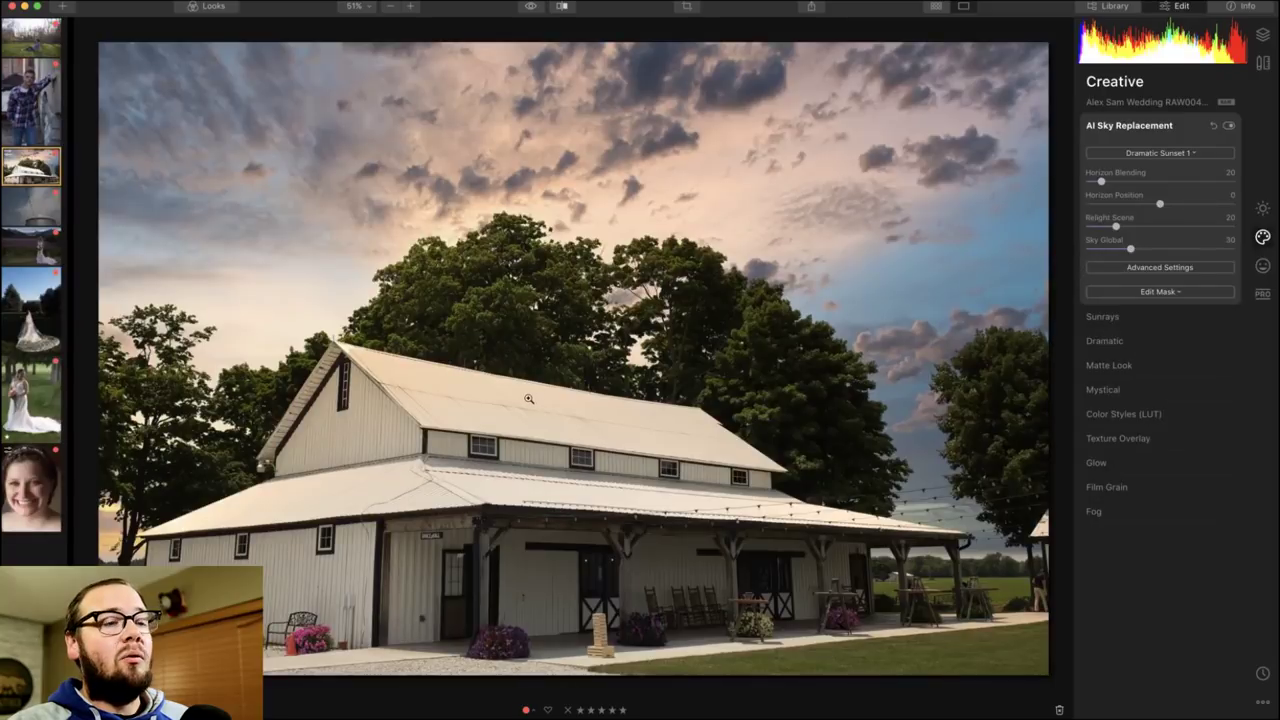
# Compare the roof, trees and sky before and after the Dramatic Sunset 1 replacement at 100% zoom.
pyautogui.click(468, 366)
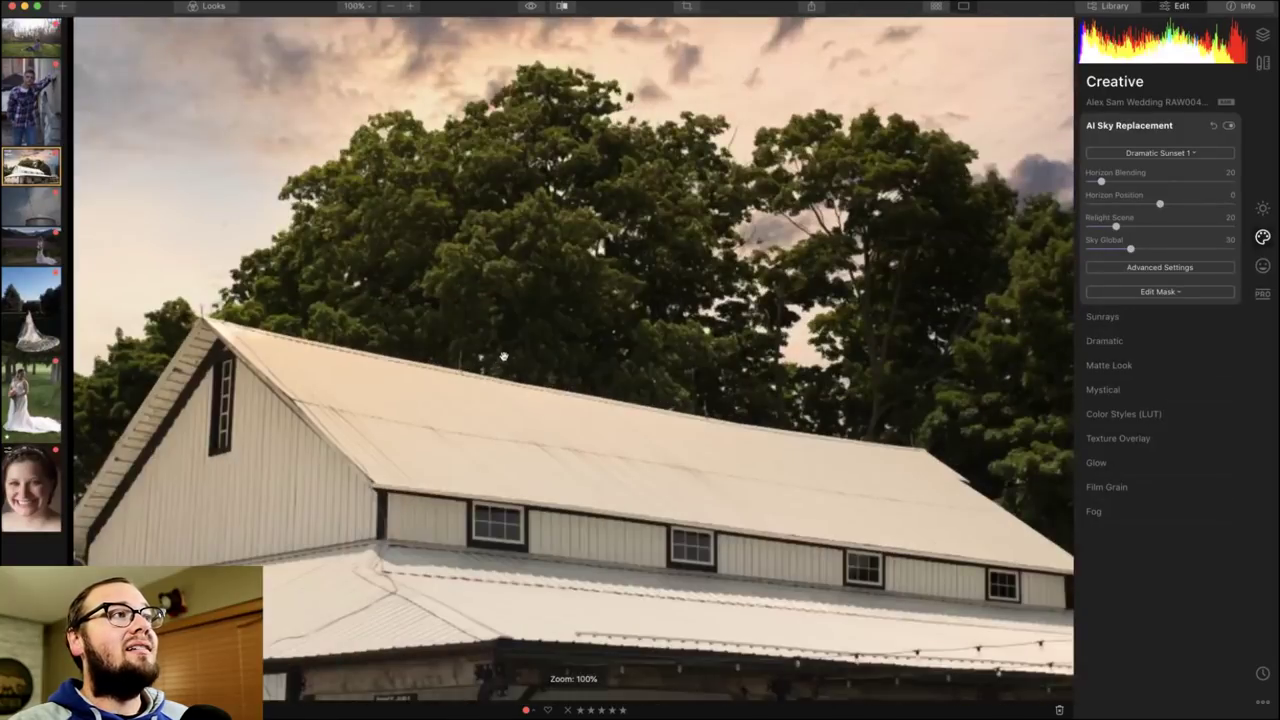
pyautogui.click(564, 7)
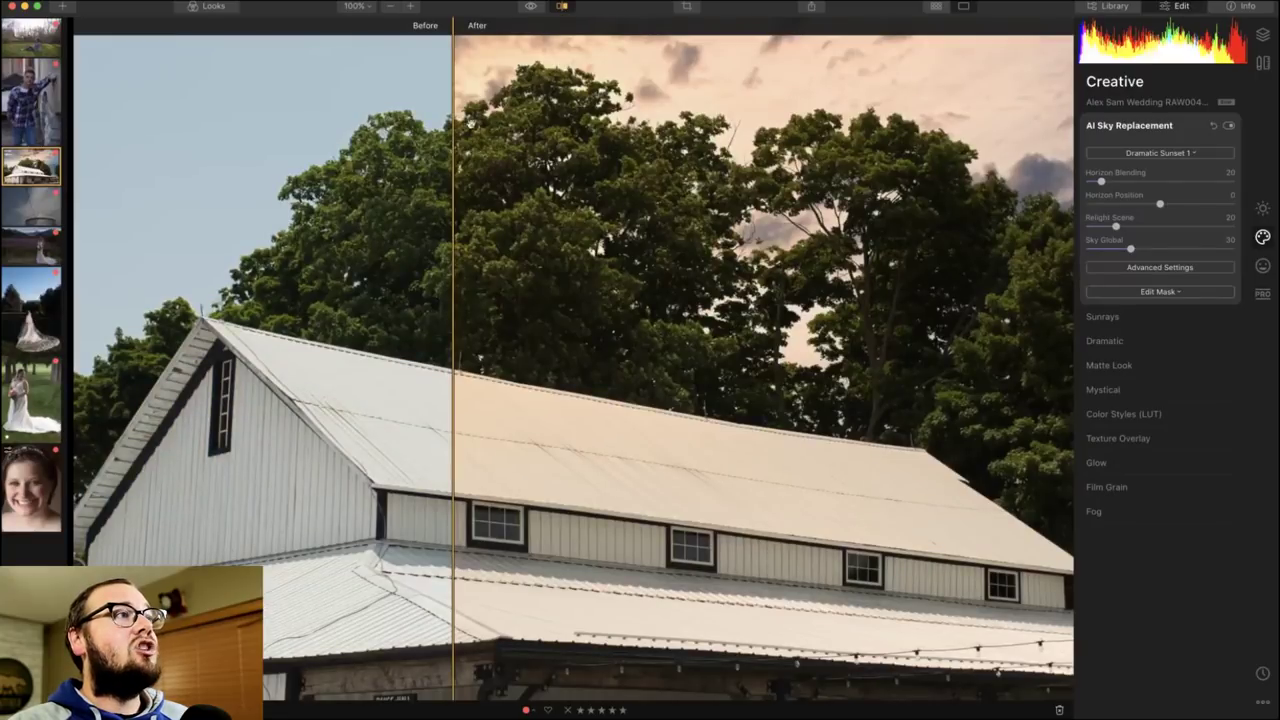
pyautogui.moveTo(454, 126); pyautogui.dragTo(540, 127)
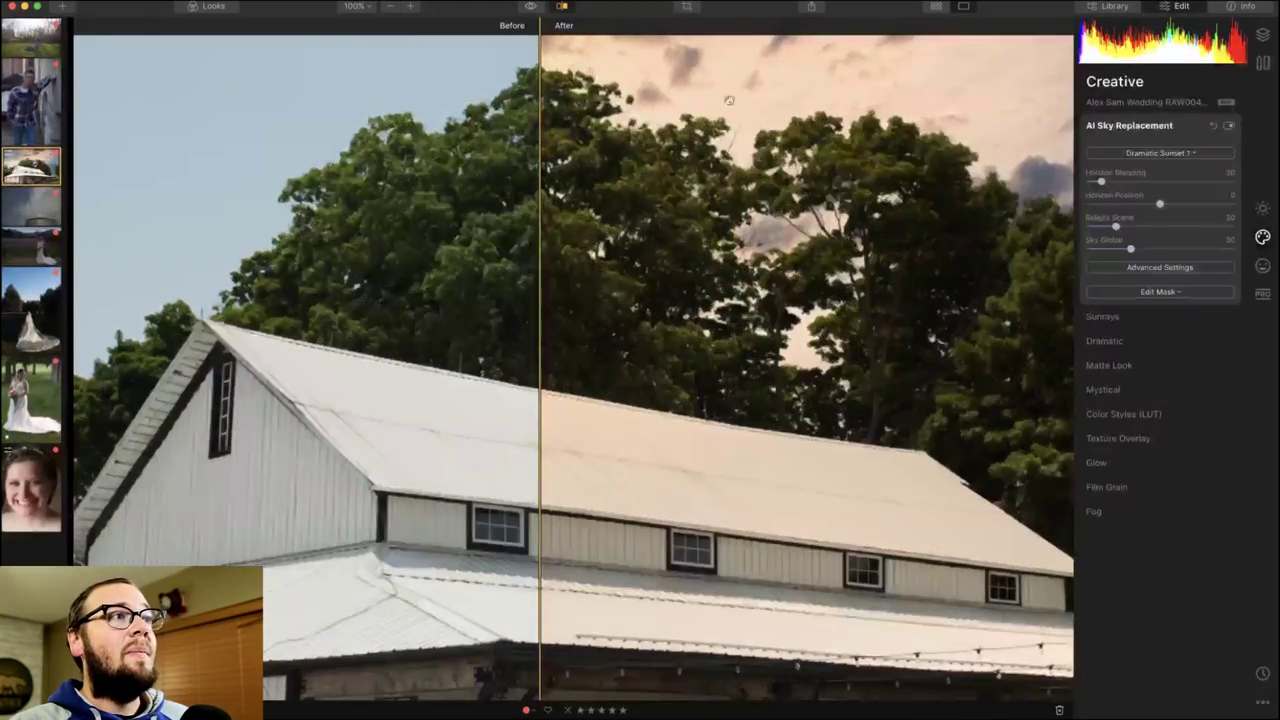
pyautogui.scroll(5, 720, 130)
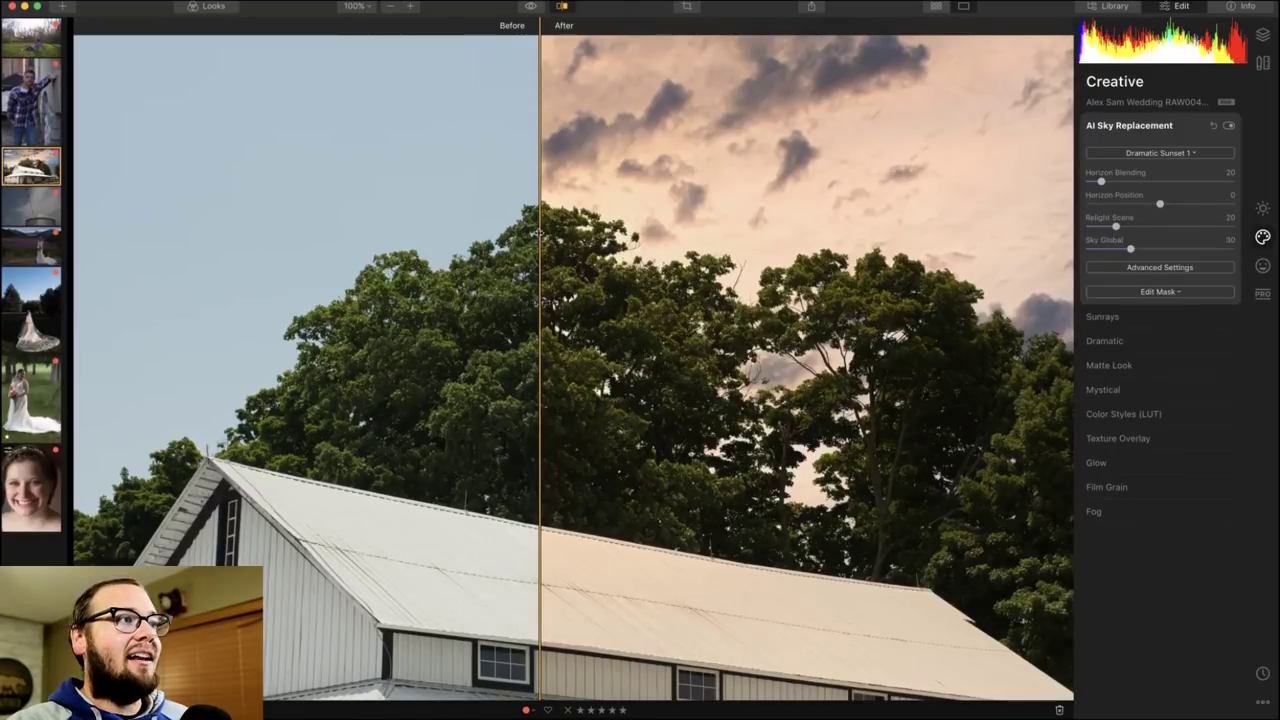
pyautogui.moveTo(539, 234)
pyautogui.mouseDown()
pyautogui.moveTo(757, 238)
pyautogui.moveTo(394, 240)
pyautogui.moveTo(562, 243)
pyautogui.mouseUp()
pyautogui.scroll(-10, 728, 310)
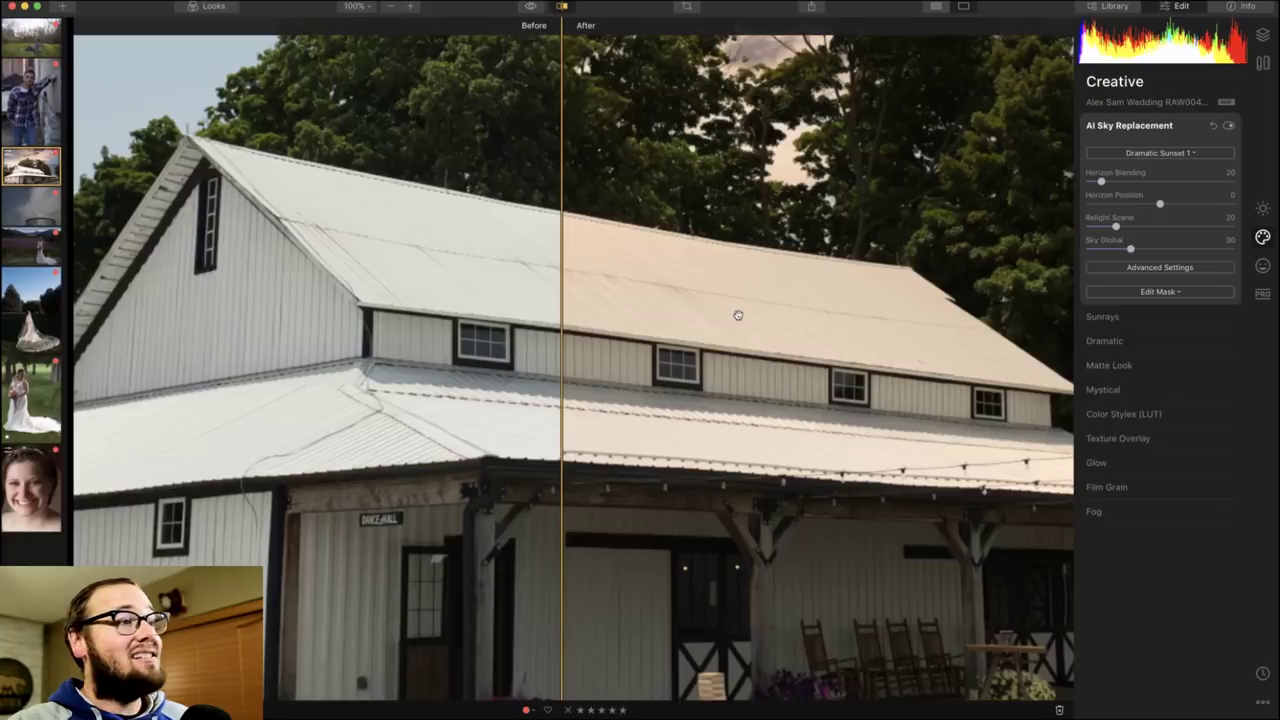
pyautogui.moveTo(561, 238); pyautogui.dragTo(557, 267)
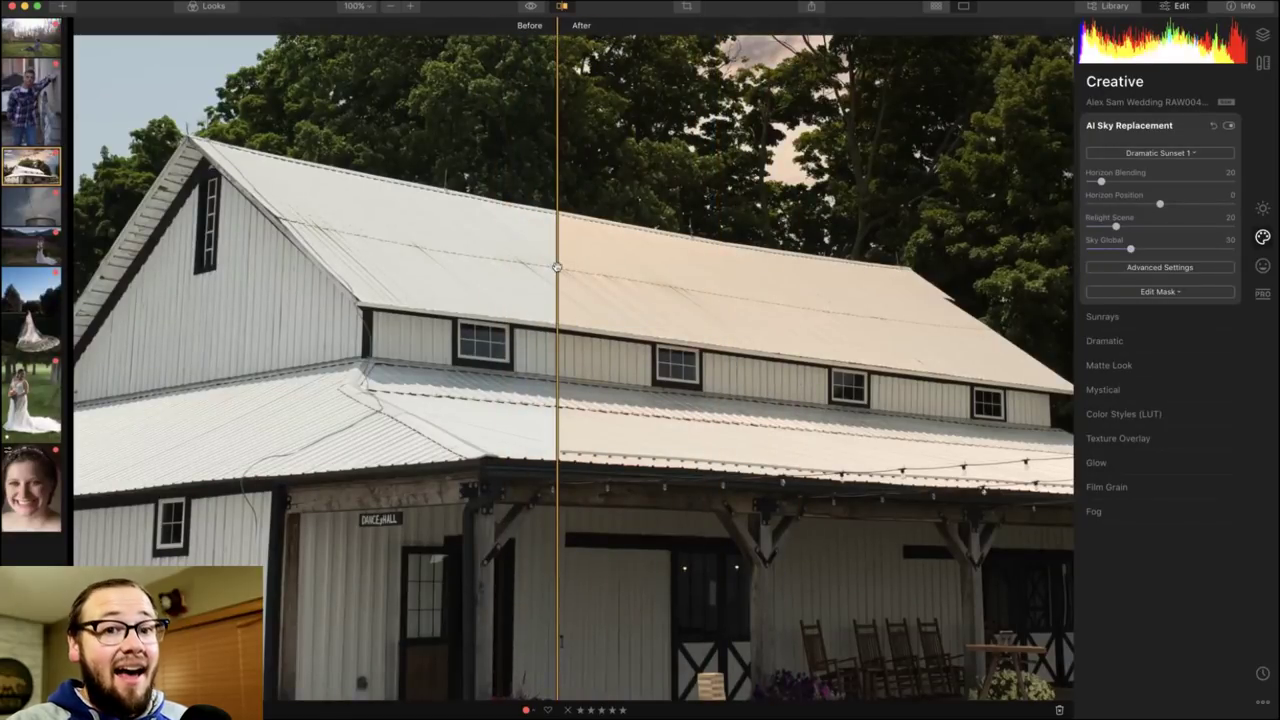
pyautogui.click(600, 275)
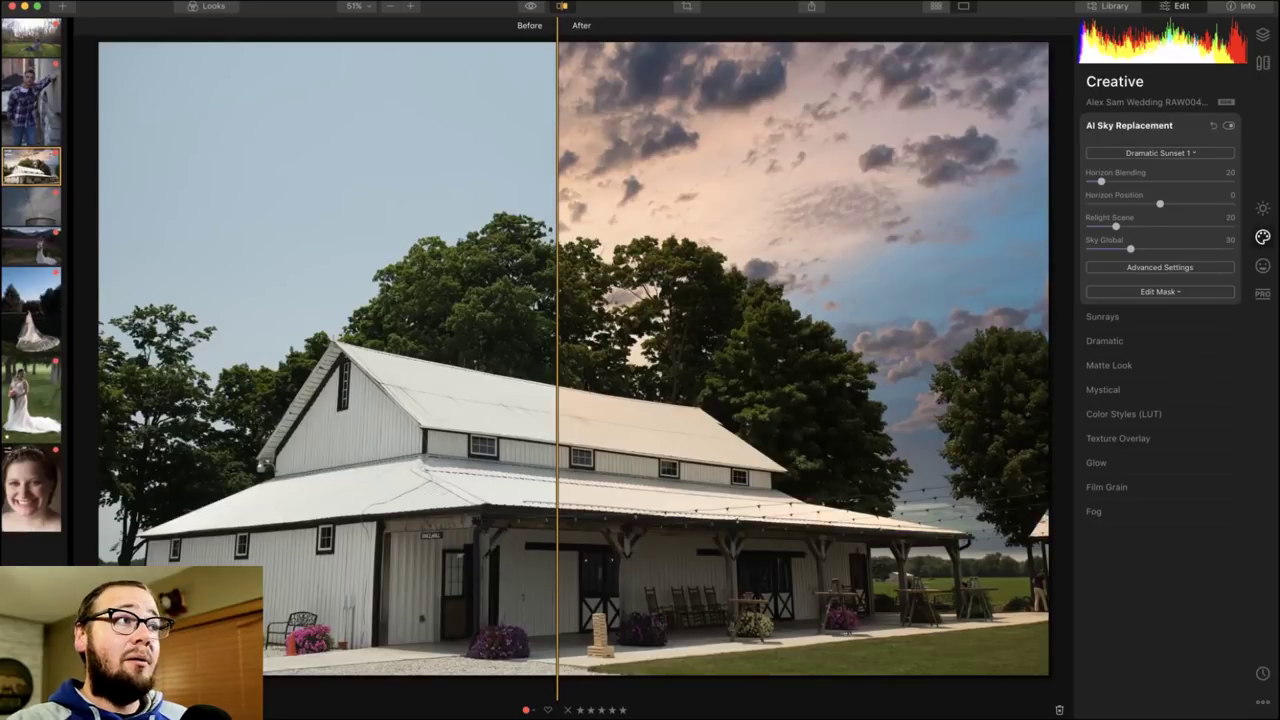
pyautogui.click(563, 6)
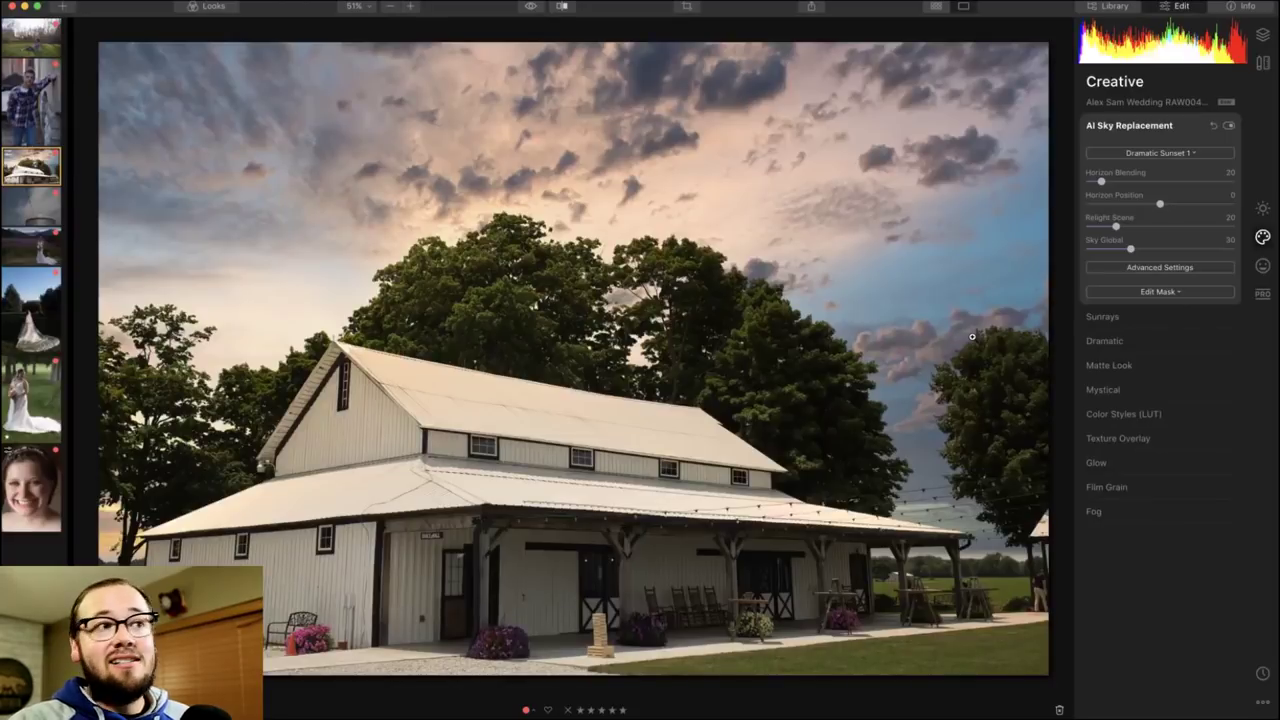
# Inspect the sky between the trees beside the barn close up, and show the advanced sky replacement settings.
pyautogui.doubleClick(969, 411)
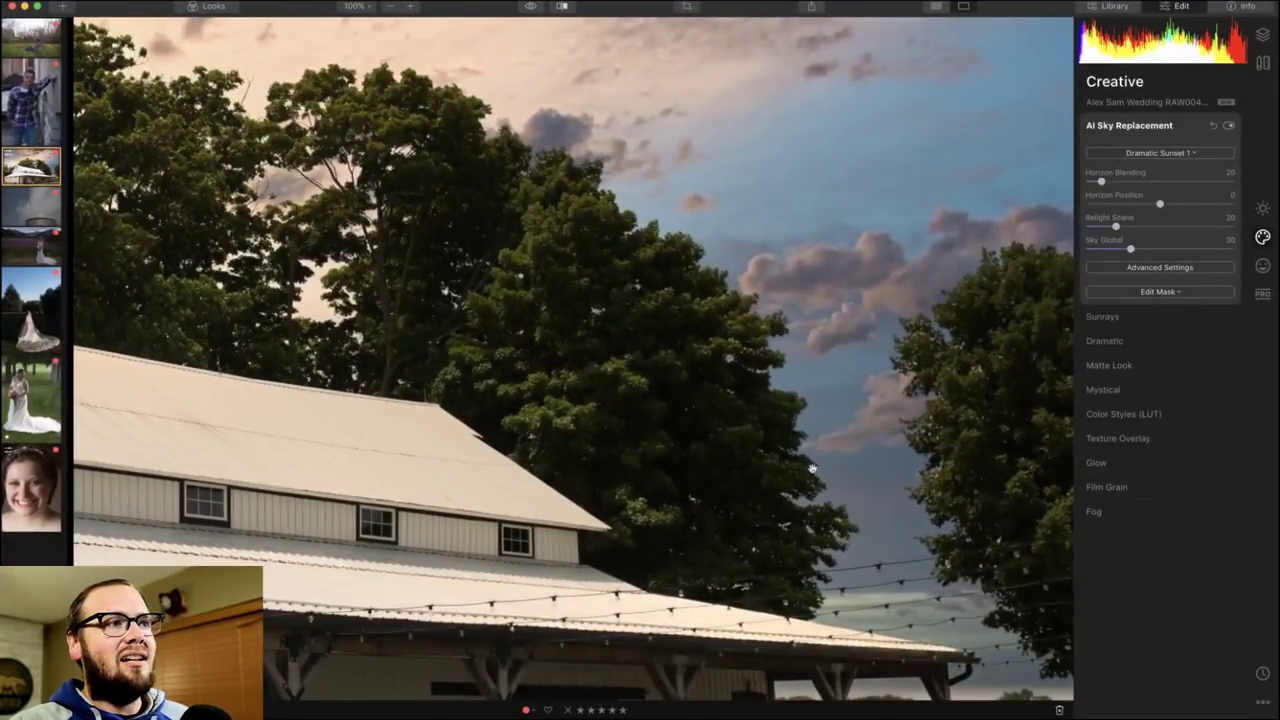
pyautogui.doubleClick(868, 419)
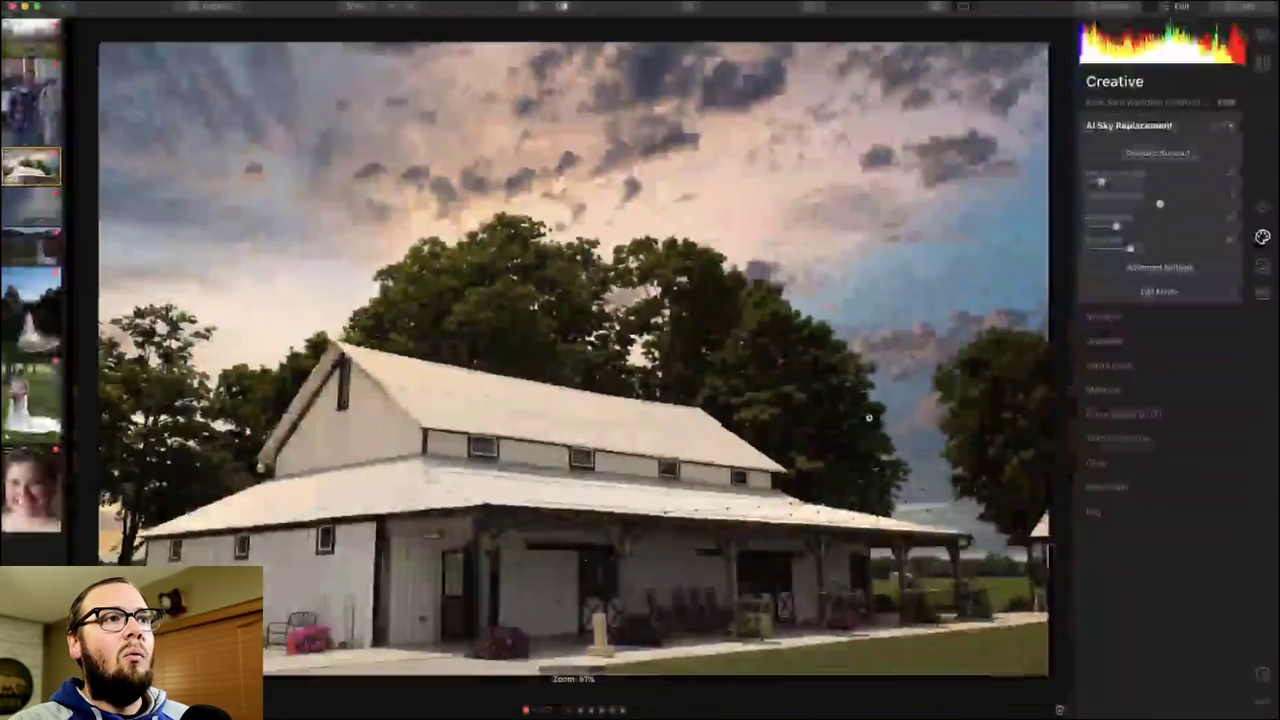
pyautogui.click(1144, 269)
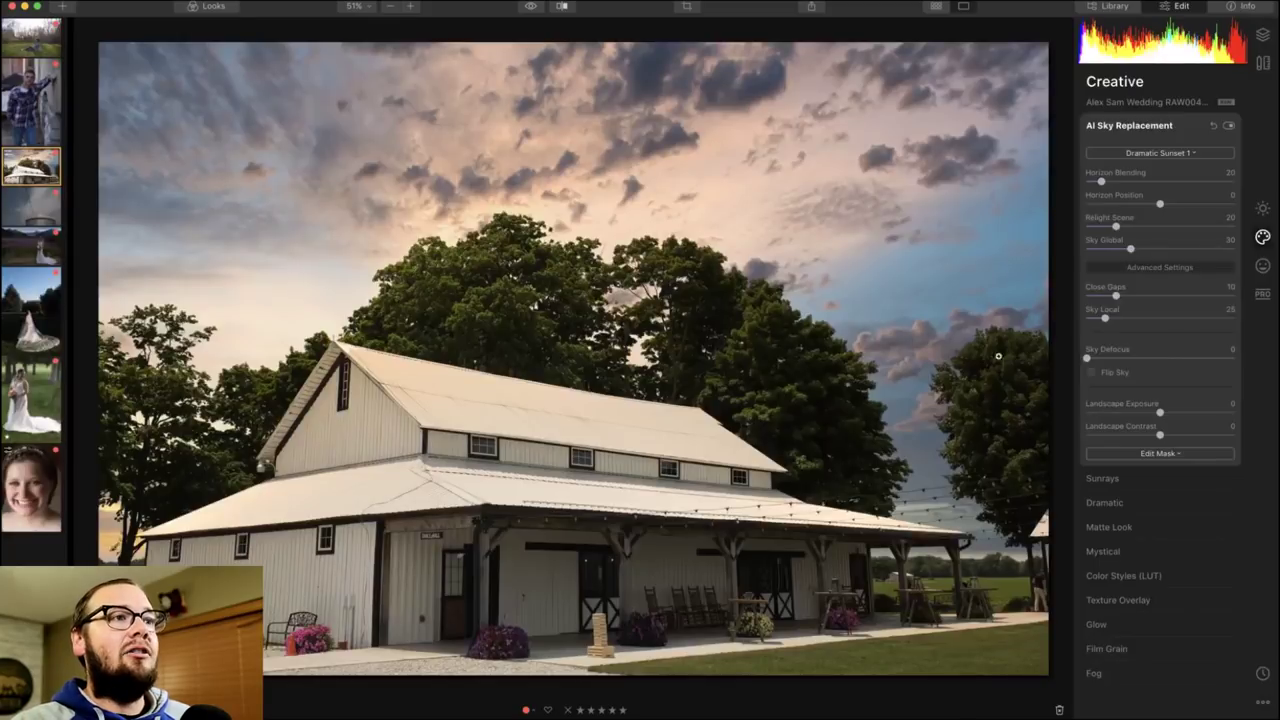
pyautogui.press('Right')
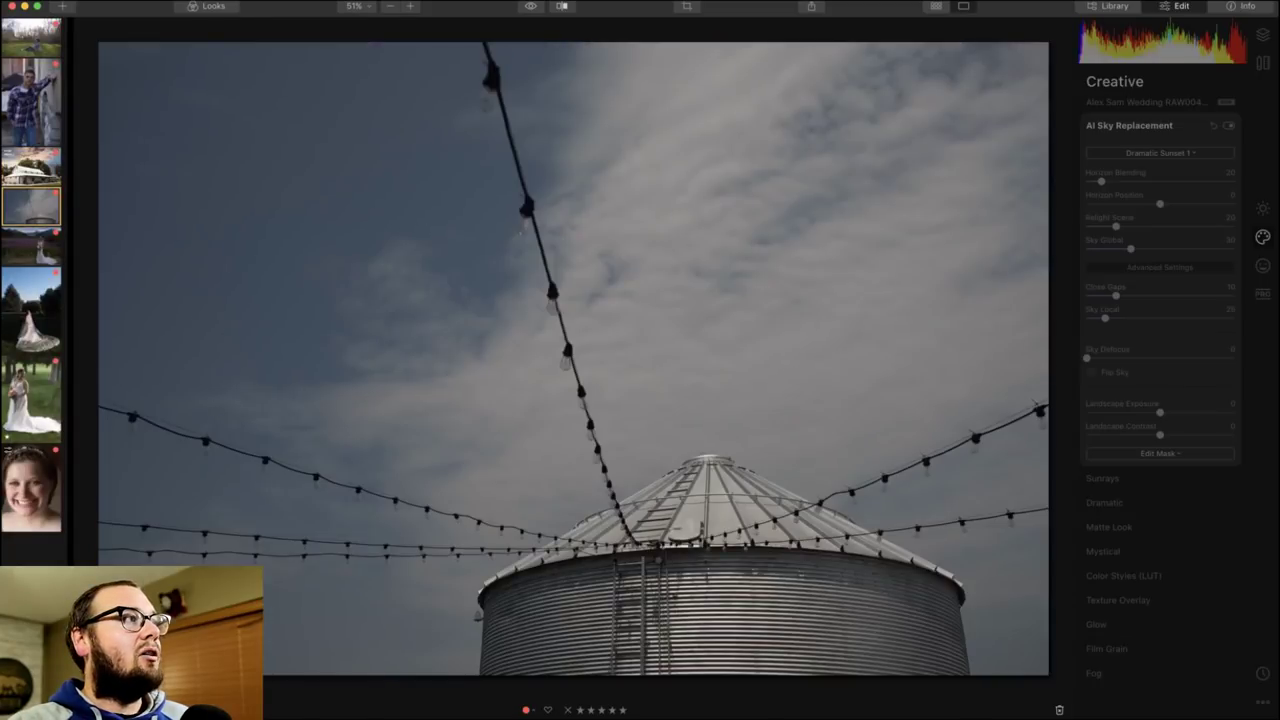
pyautogui.press('Left')
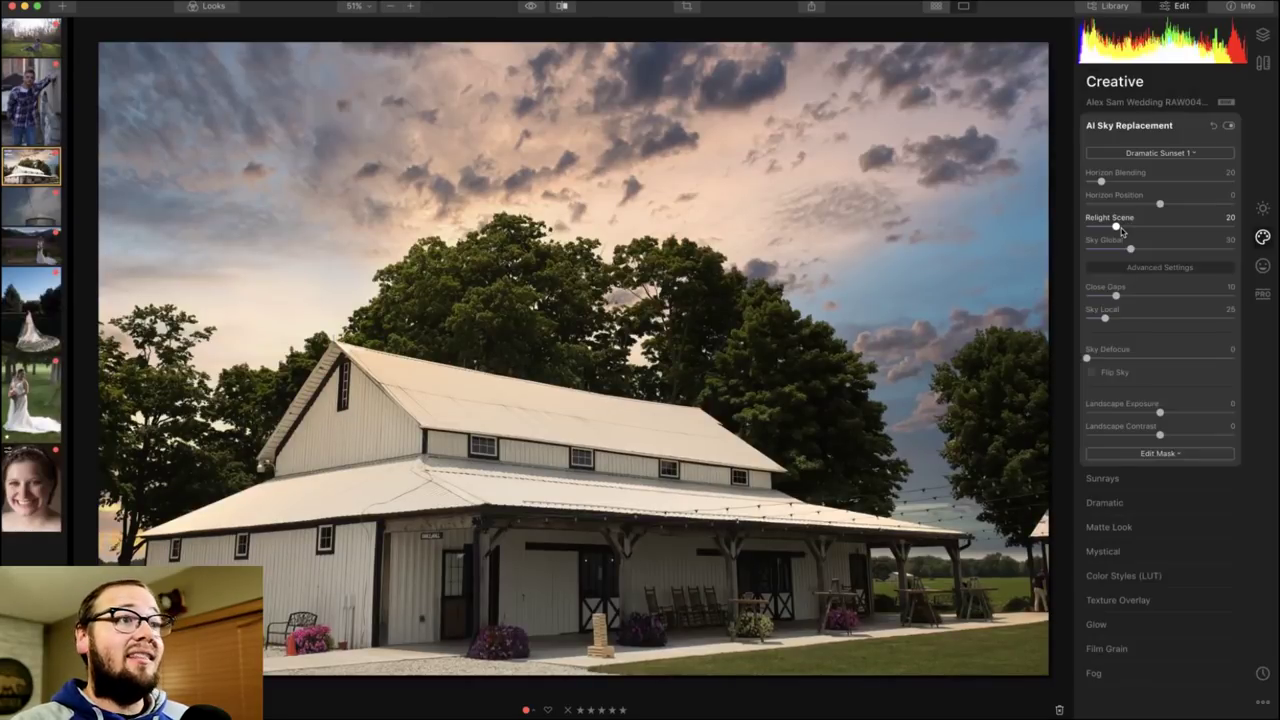
# Try Relight Scene at 100 with the before/after comparison, and set it back to 21.
pyautogui.moveTo(1121, 228); pyautogui.dragTo(1238, 230)
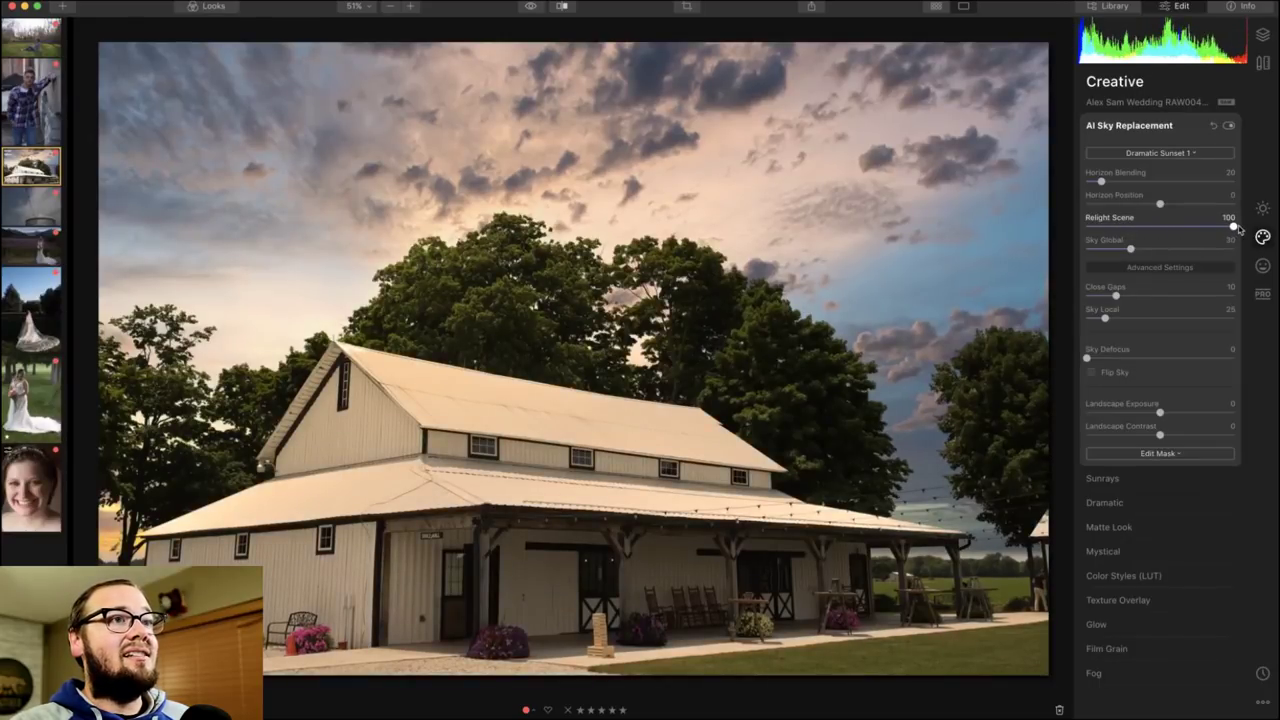
pyautogui.click(563, 7)
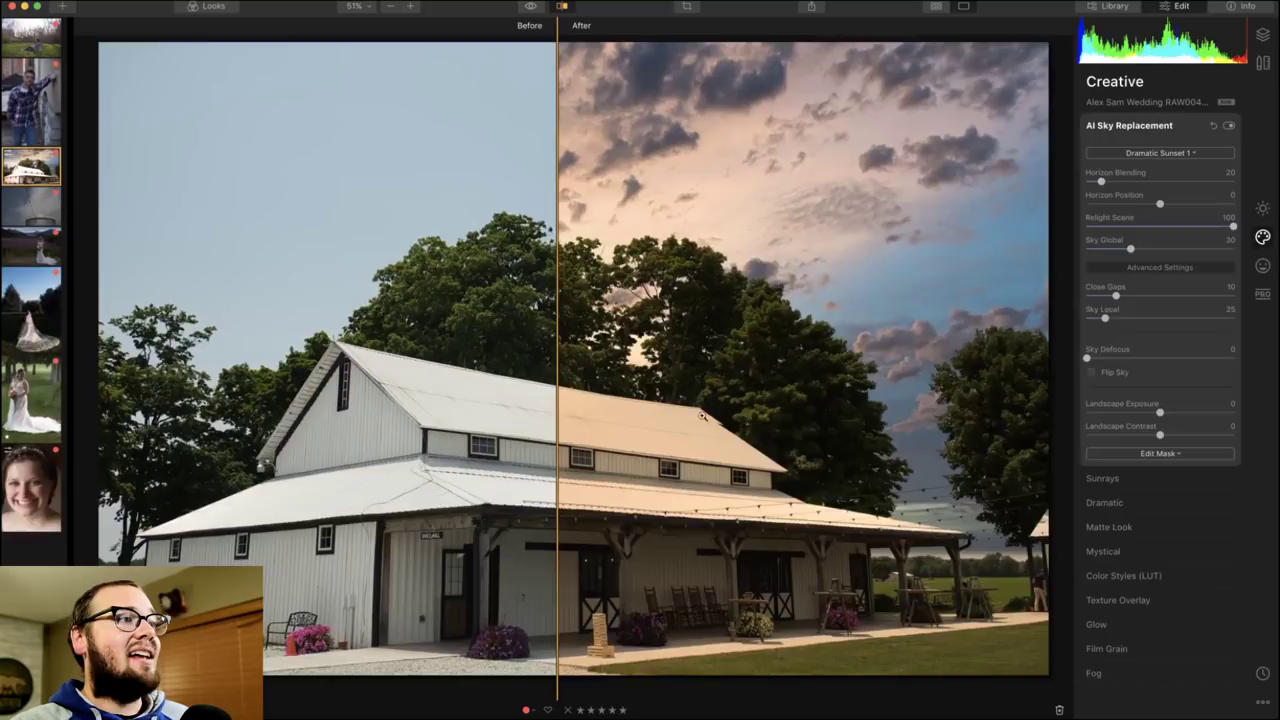
pyautogui.moveTo(1233, 227); pyautogui.dragTo(1118, 234)
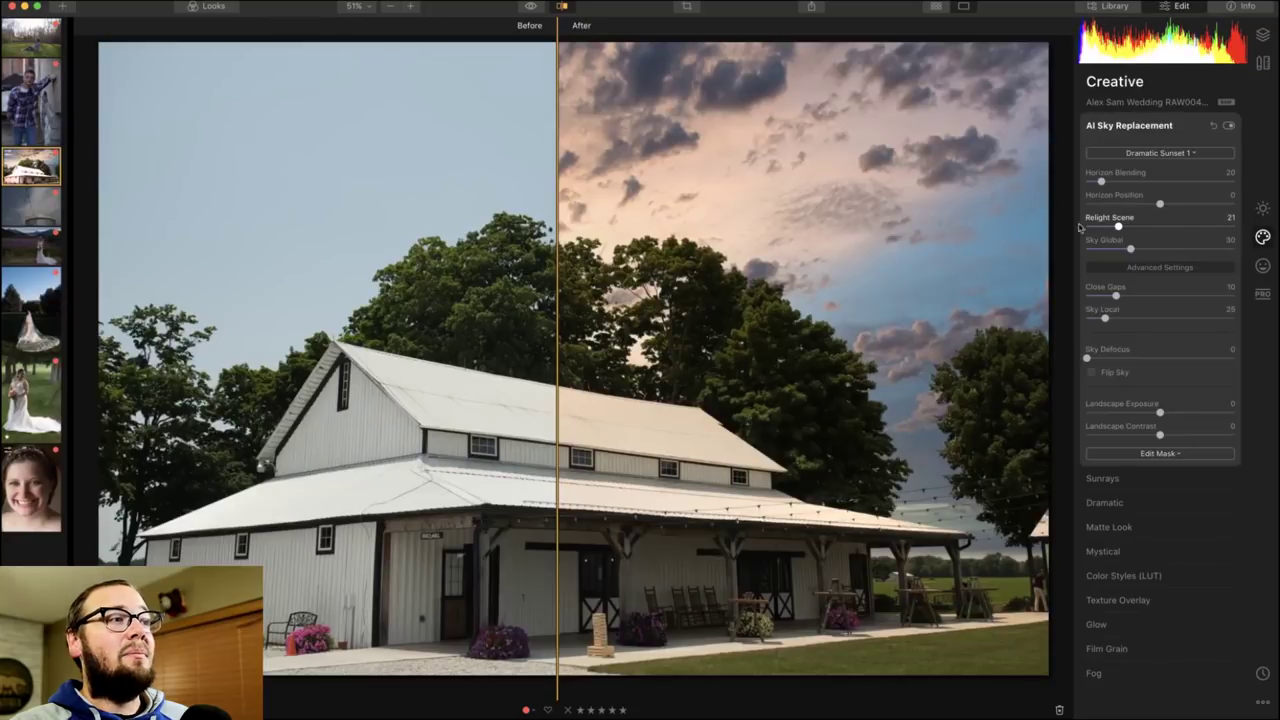
pyautogui.click(564, 8)
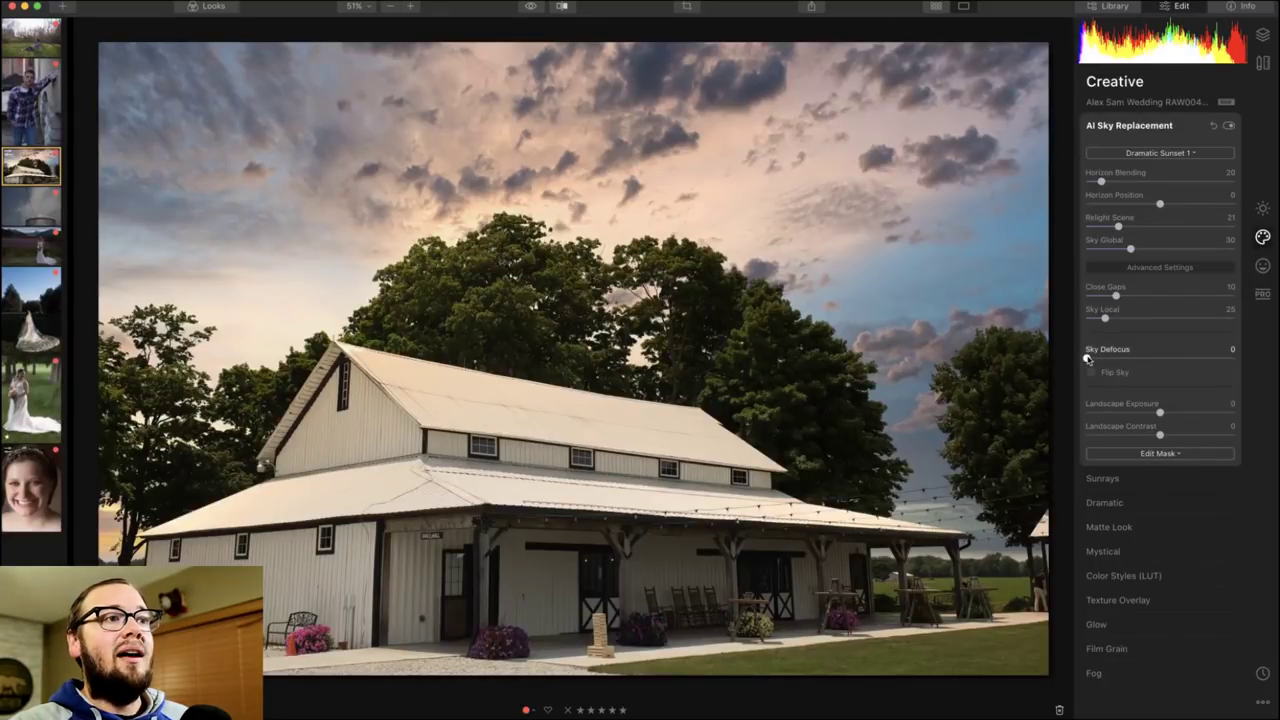
# Blur the replacement sky by raising Sky Defocus to 96.
pyautogui.click(1088, 359)
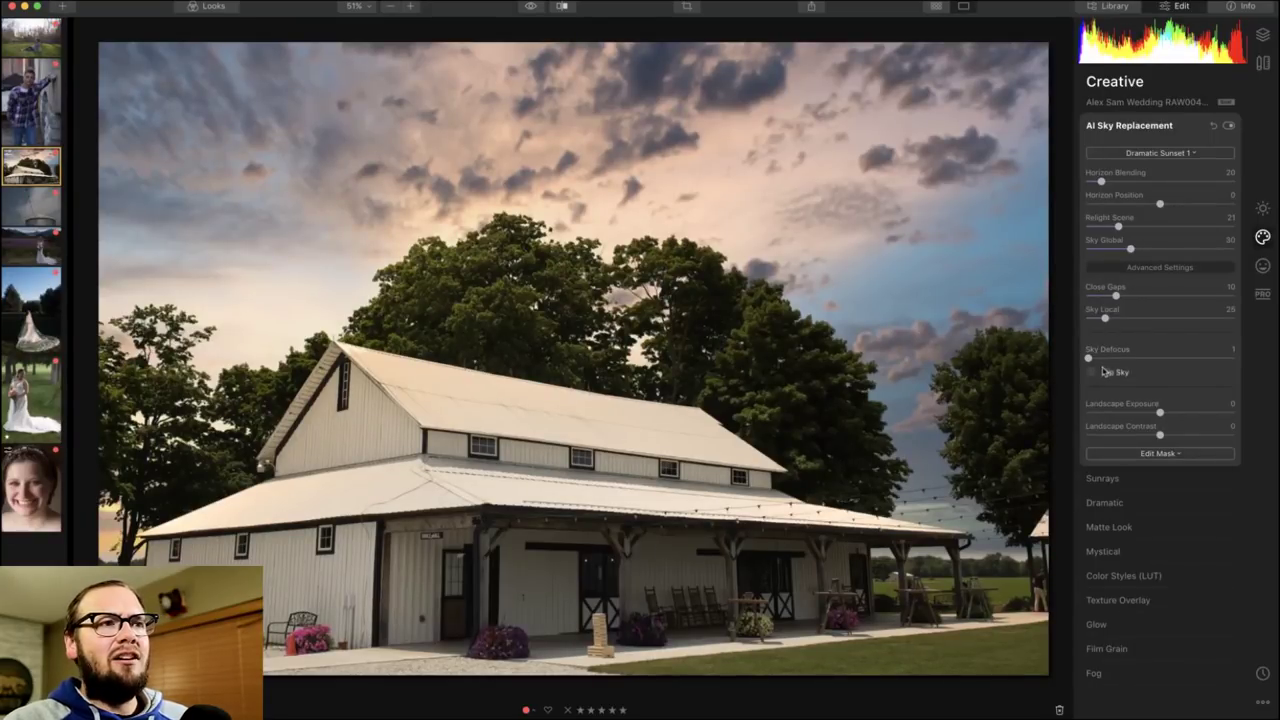
pyautogui.moveTo(1088, 358); pyautogui.dragTo(1237, 360)
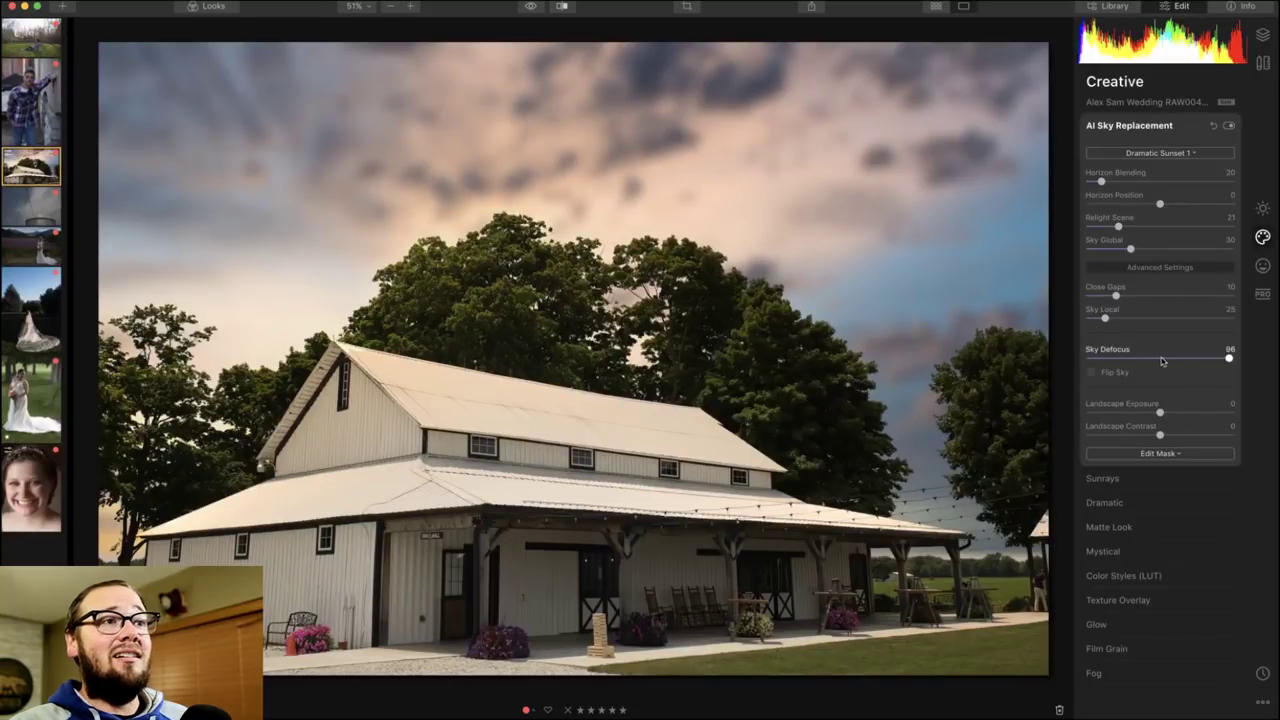
# Sharpen the barn photo's replacement sky by lowering Sky Defocus to 2.
pyautogui.click(1092, 358)
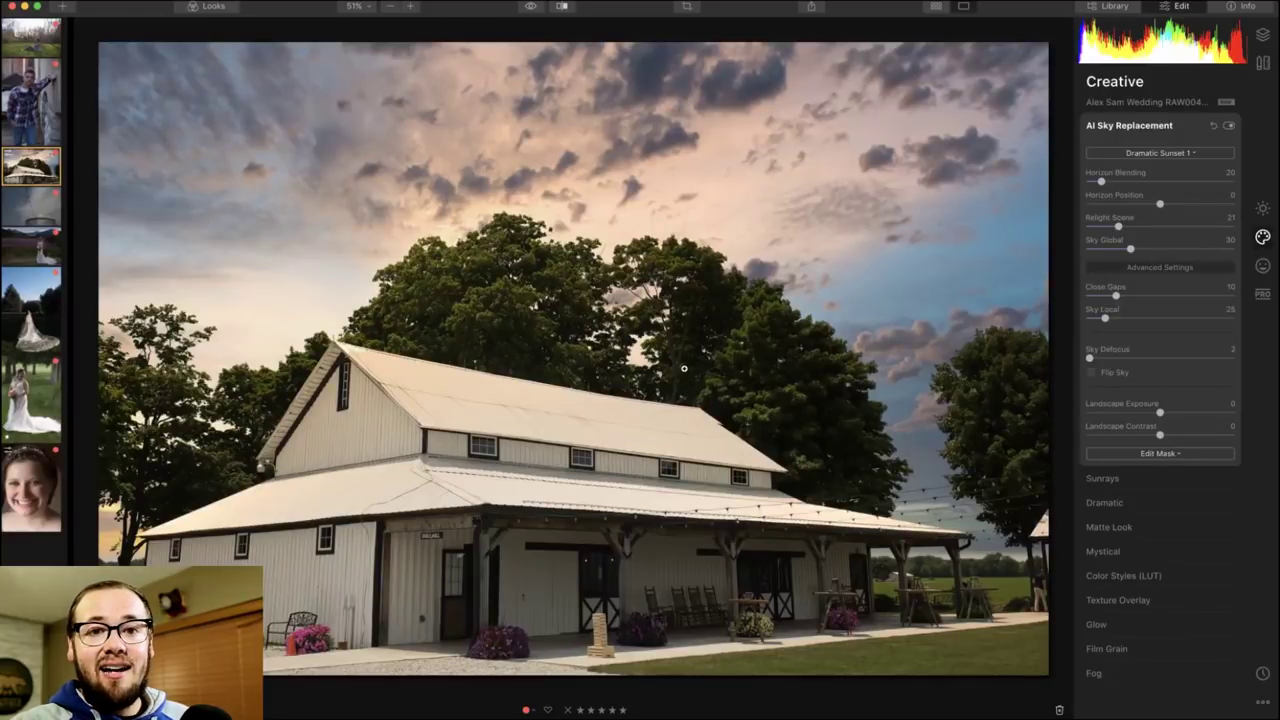
# Open the grain silo photo and inspect the hanging string light bulbs against the original sky at 100% zoom.
pyautogui.click(26, 206)
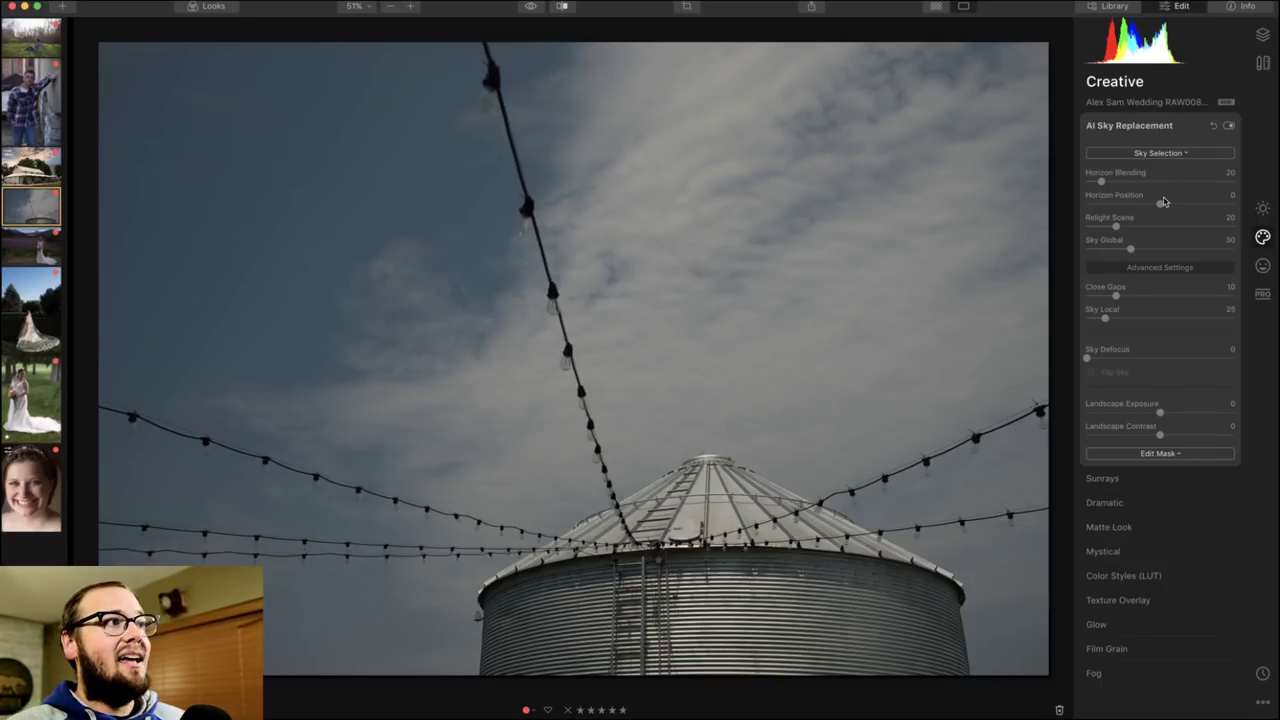
pyautogui.click(488, 104)
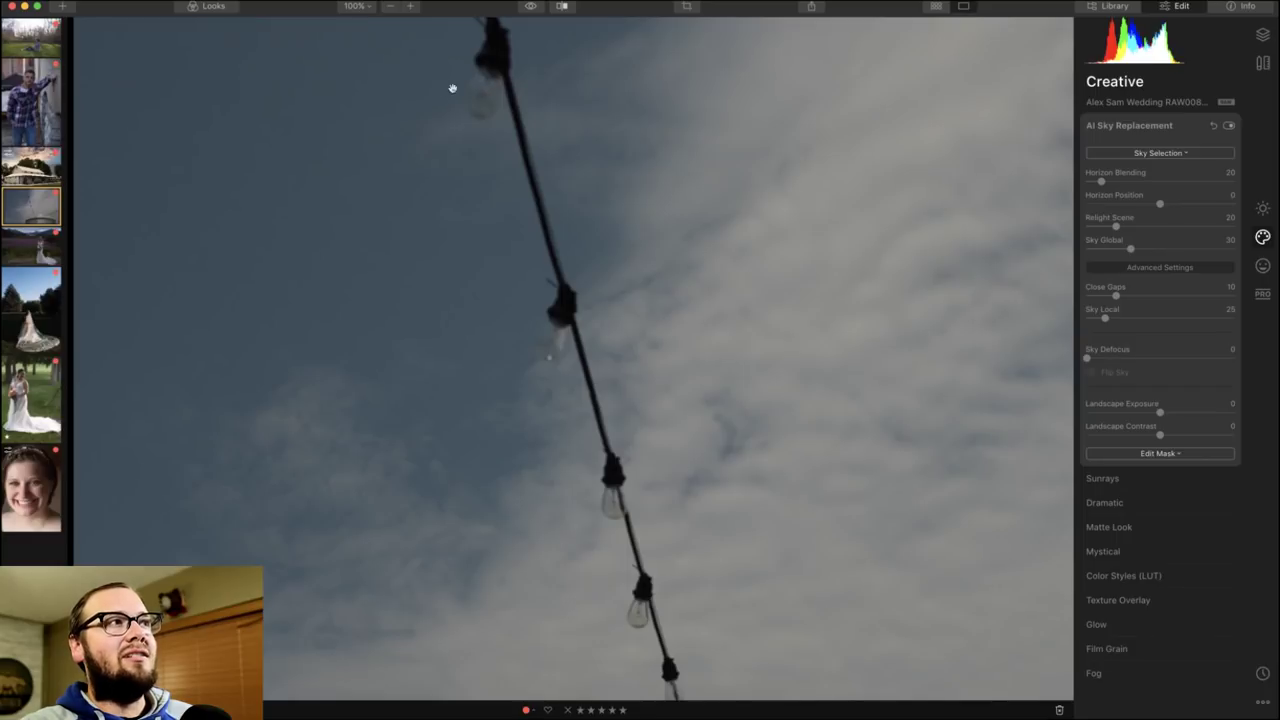
pyautogui.press('z')
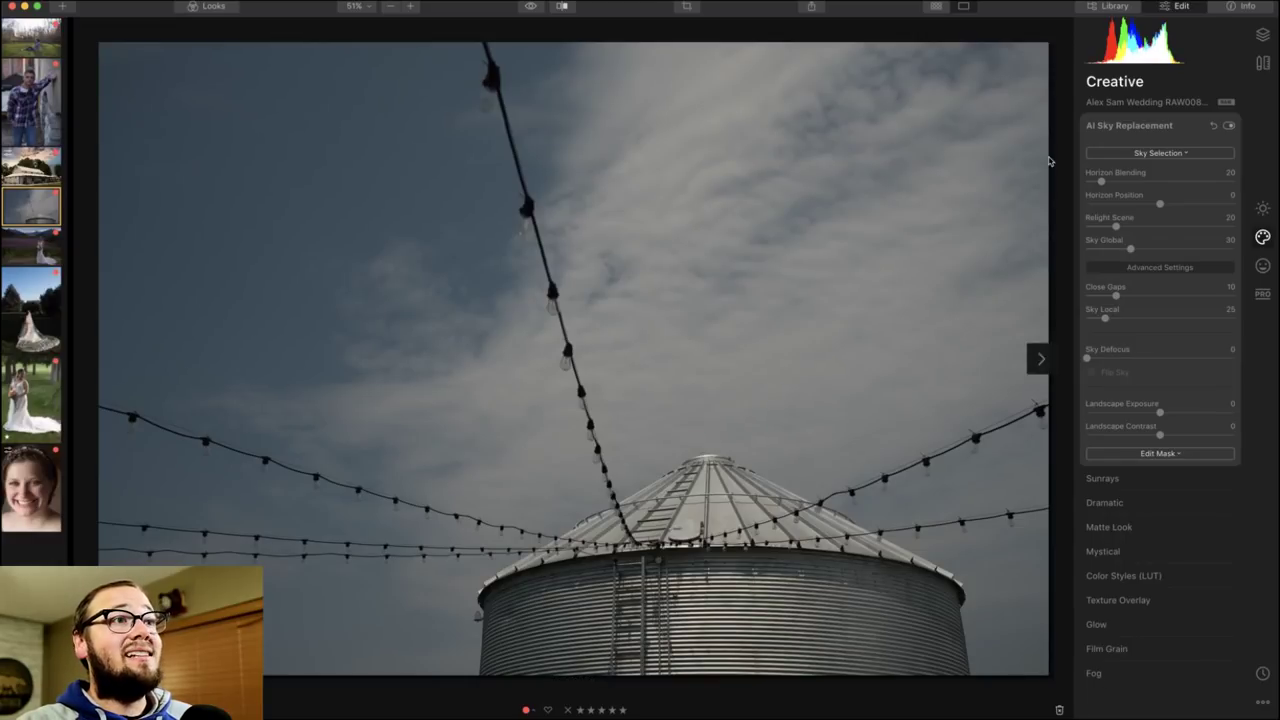
# Try Dramatic Sky 2 on the silo photo, replace it with Dramatic Sky 1, and check the string lights at 100% zoom.
pyautogui.click(1135, 155)
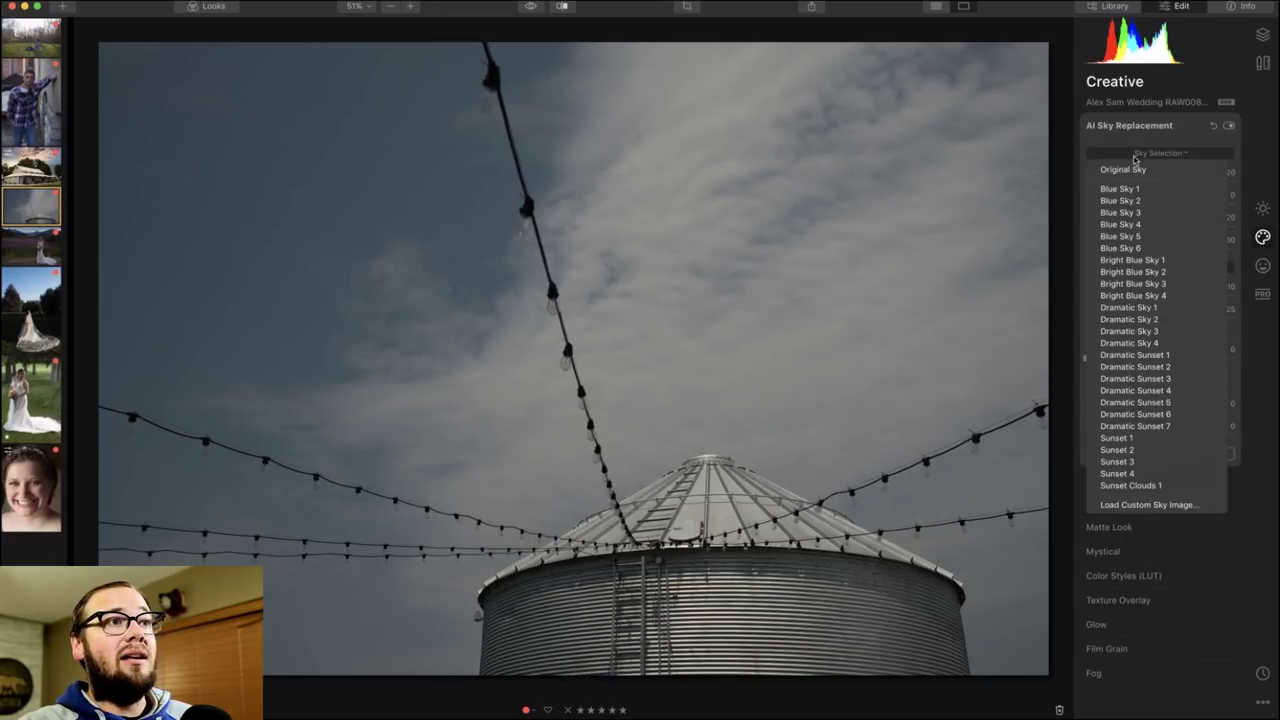
pyautogui.click(1158, 320)
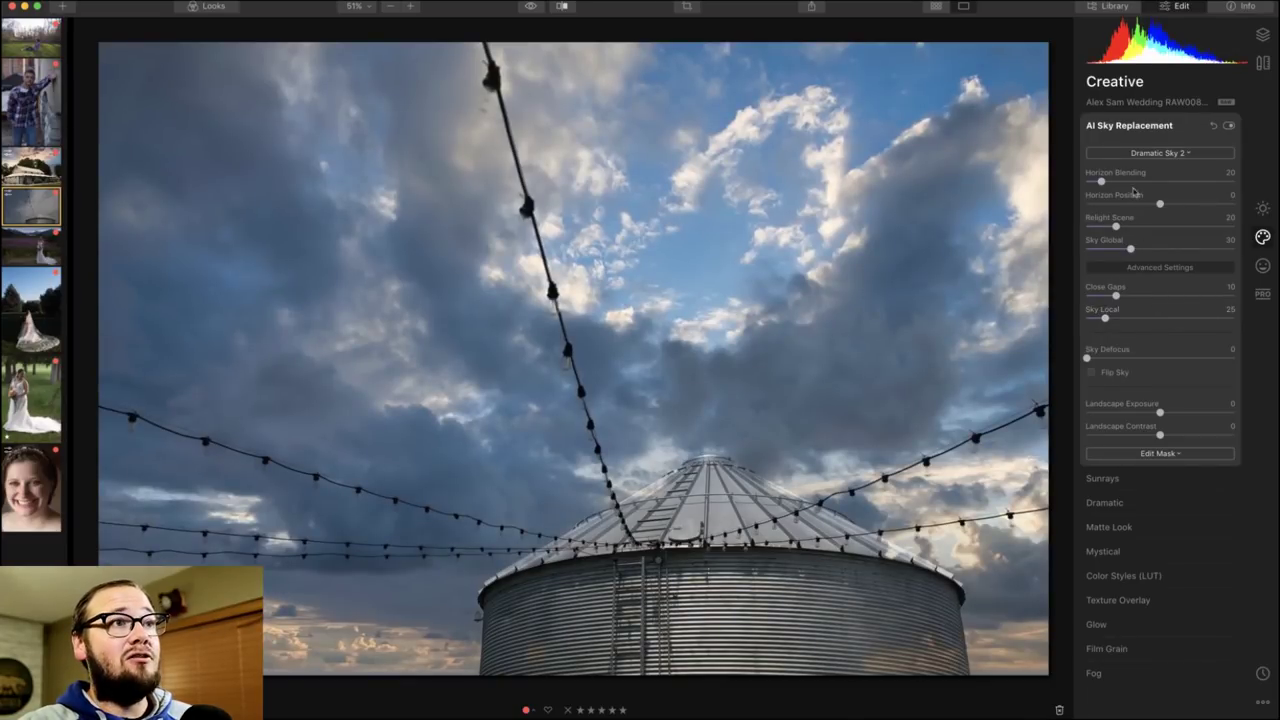
pyautogui.click(1132, 154)
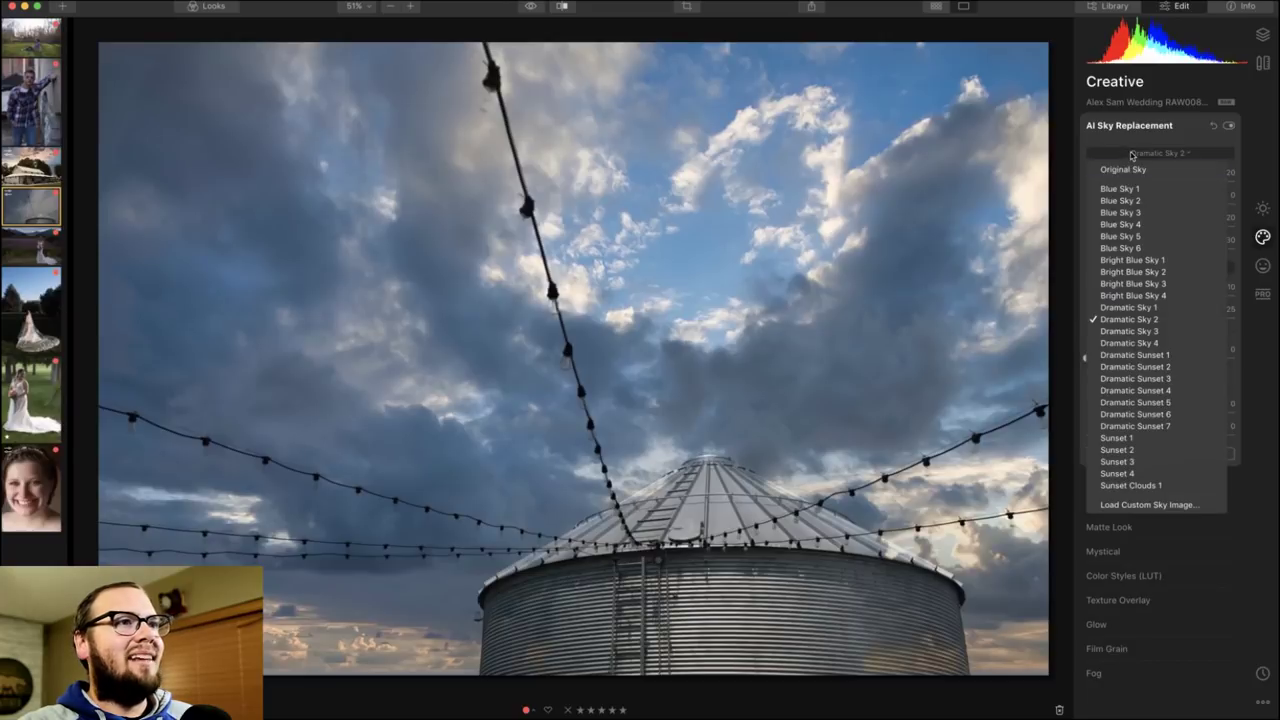
pyautogui.click(1137, 306)
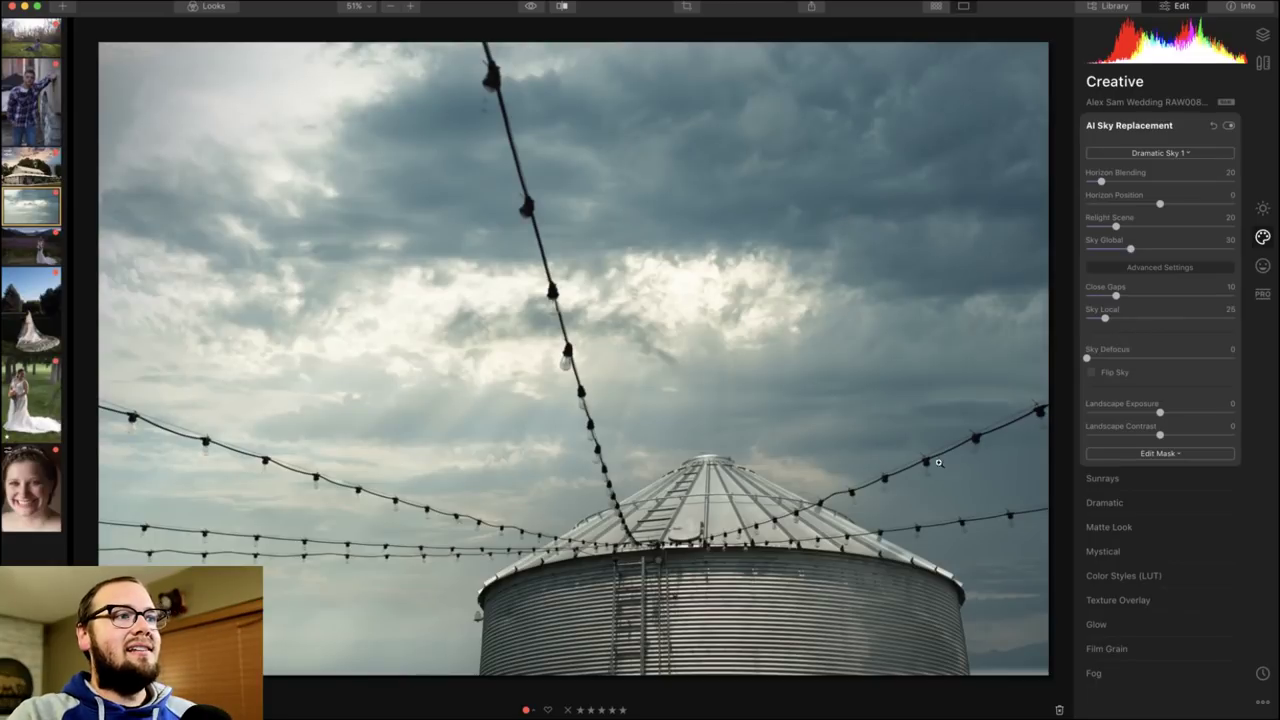
pyautogui.click(464, 101)
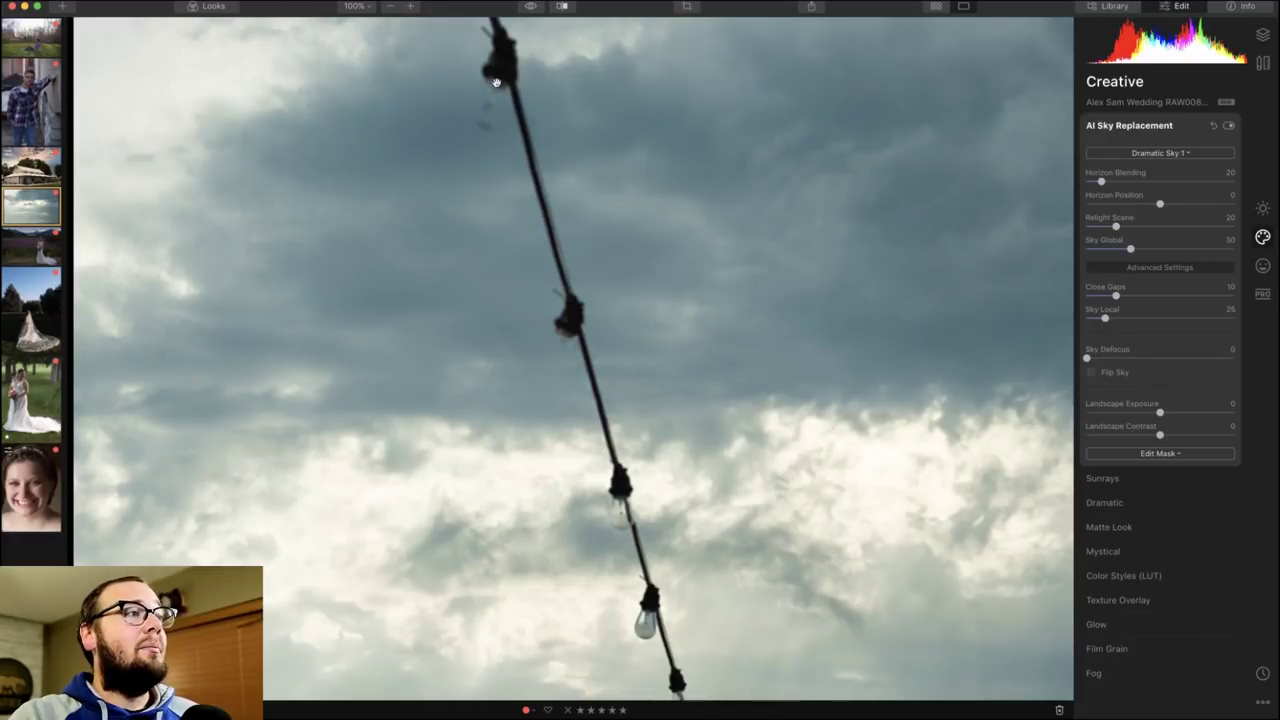
pyautogui.press('super+0')
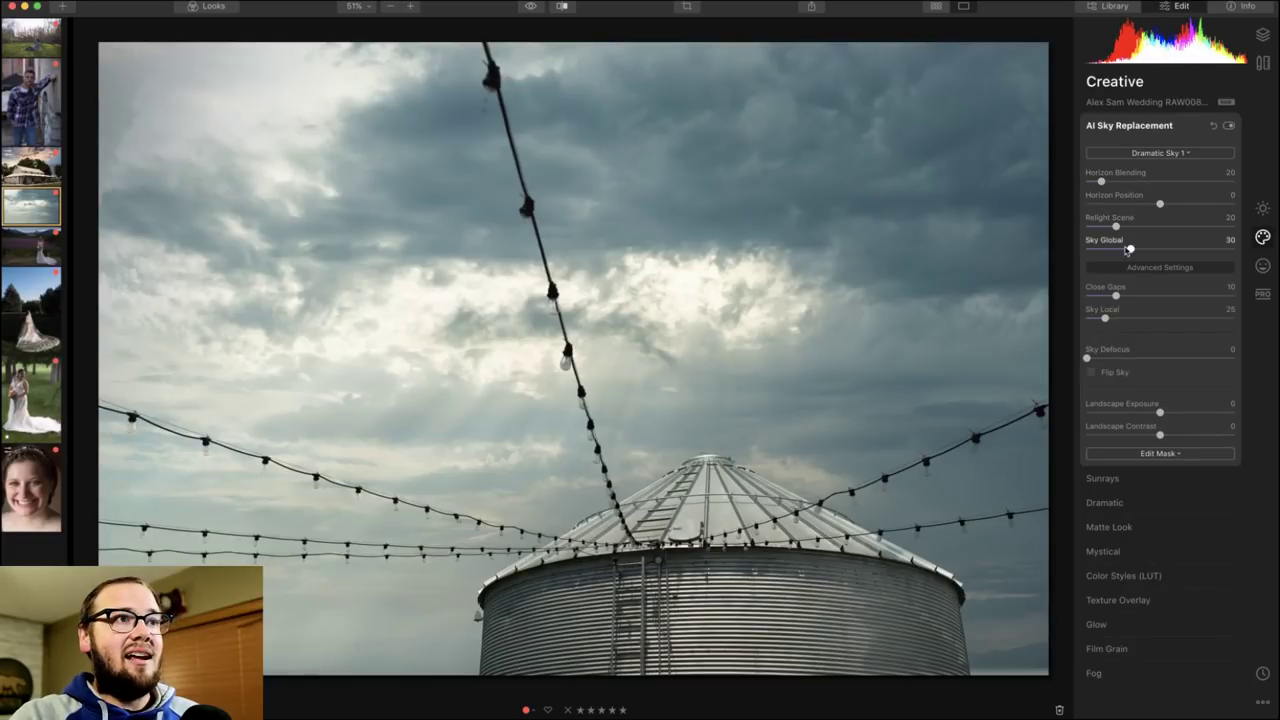
# Adjust the silo photo's sky replacement: Relight Scene 28, Sky Global 35 and Close Gaps 8.
pyautogui.moveTo(1116, 228); pyautogui.dragTo(1139, 257)
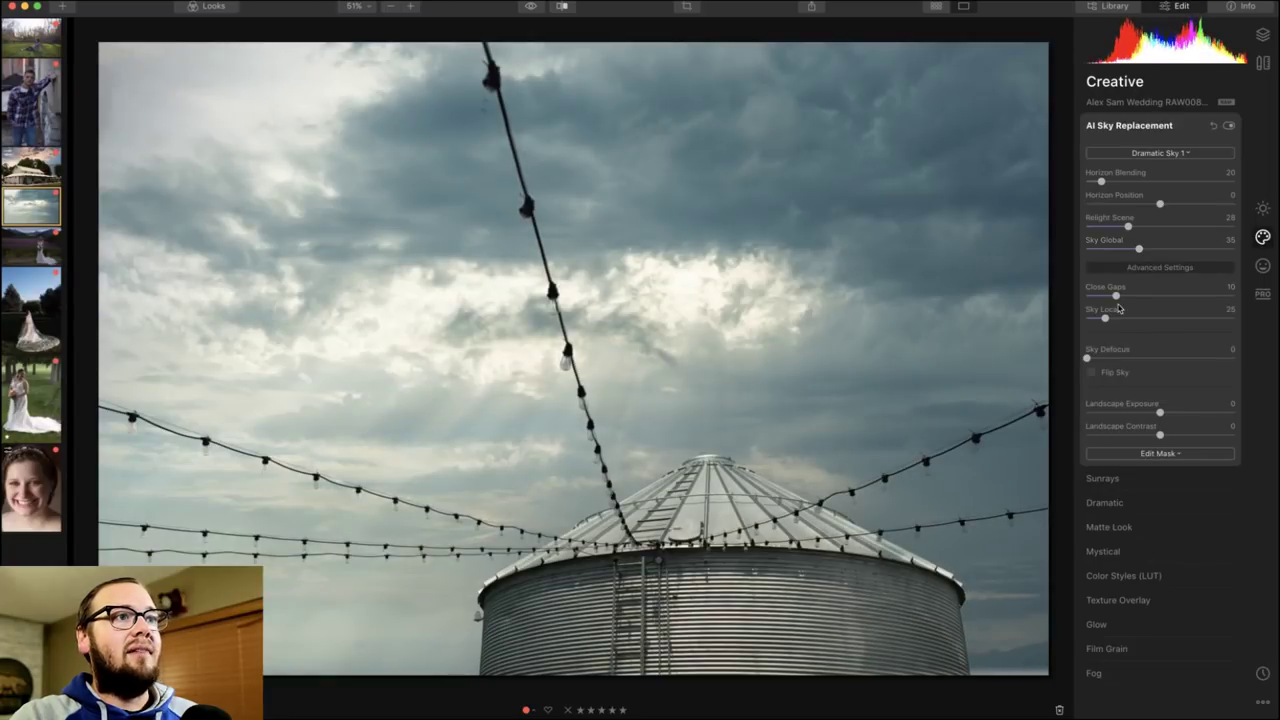
pyautogui.moveTo(1117, 297)
pyautogui.mouseDown()
pyautogui.moveTo(1180, 298)
pyautogui.moveTo(1113, 310)
pyautogui.mouseUp()
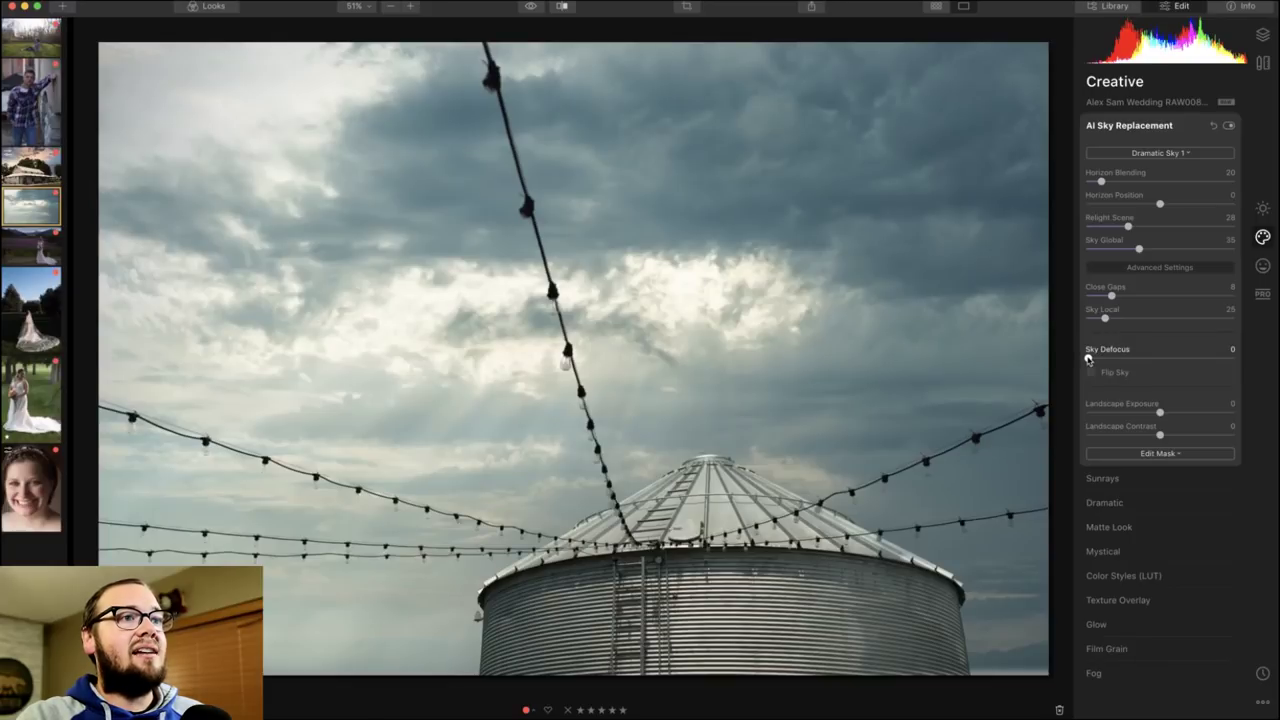
pyautogui.moveTo(1088, 360); pyautogui.dragTo(1089, 360)
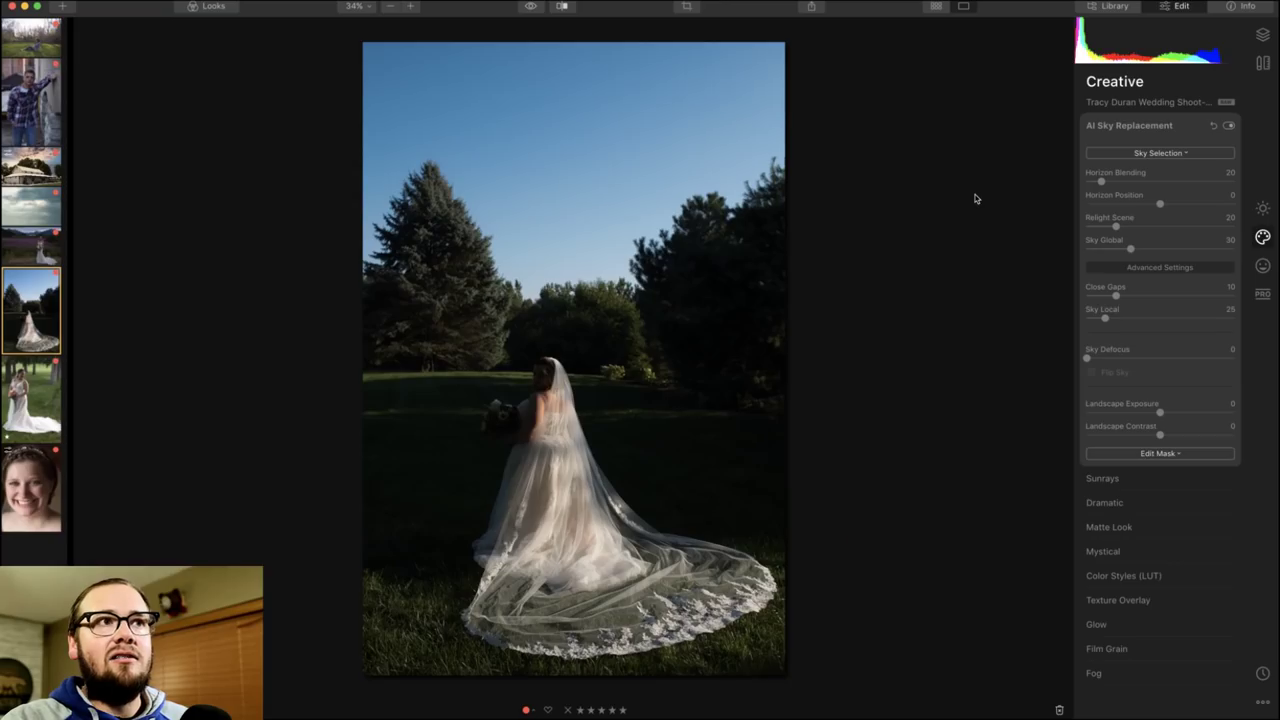
pyautogui.click(1150, 153)
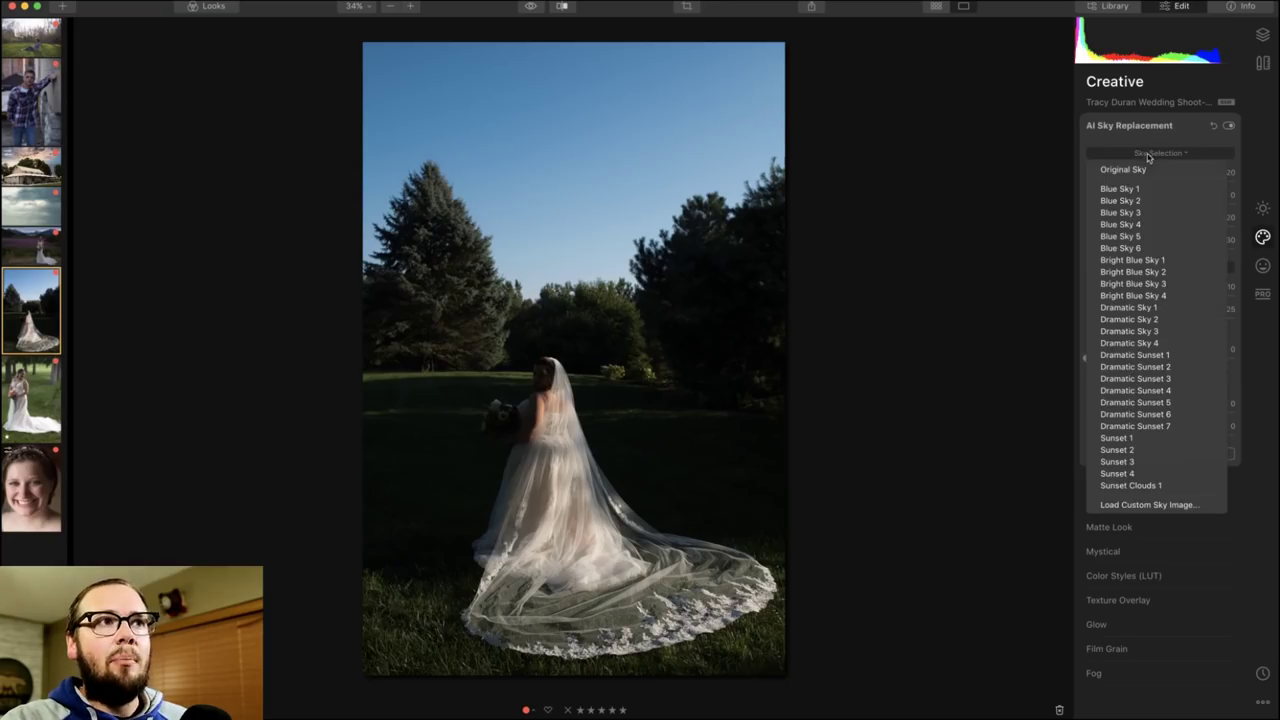
pyautogui.click(1203, 505)
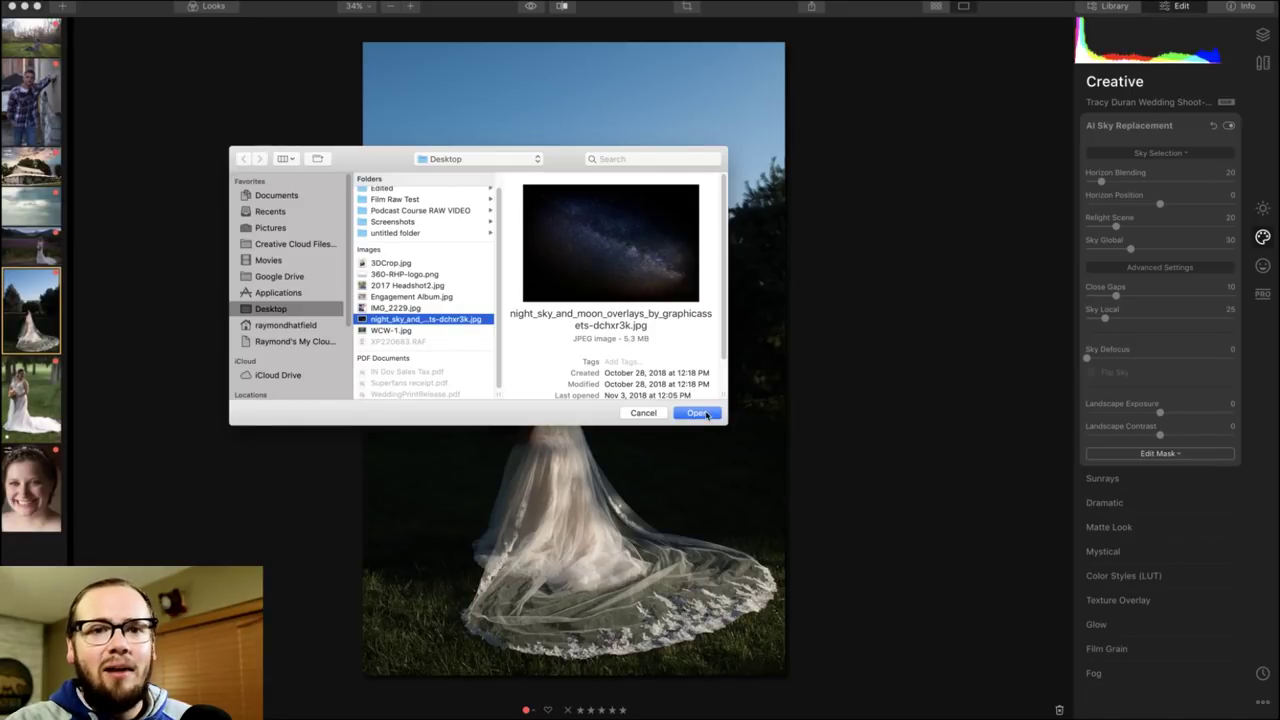
pyautogui.click(640, 413)
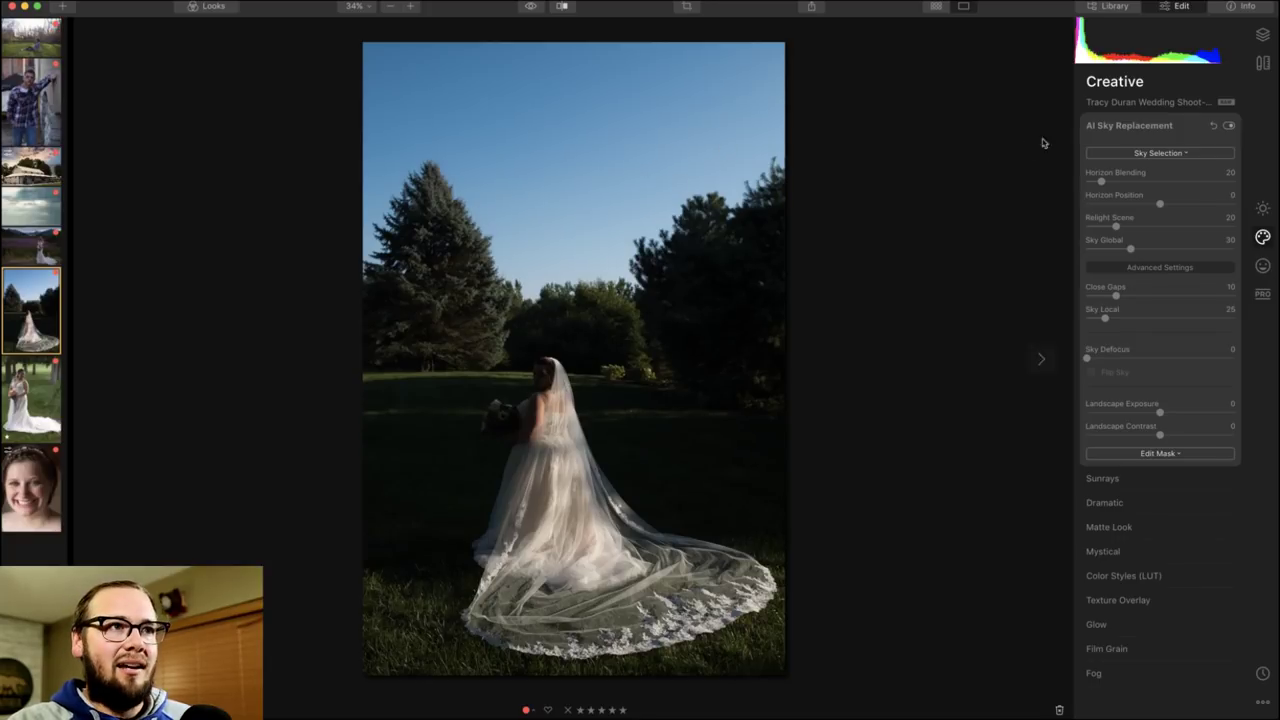
# Replace the bride photo's sky with the custom image night_sky_and_moon_overlays_by_graphicassets-dchxr3k.jpg from the Desktop.
pyautogui.click(1120, 153)
pyautogui.click(1143, 505)
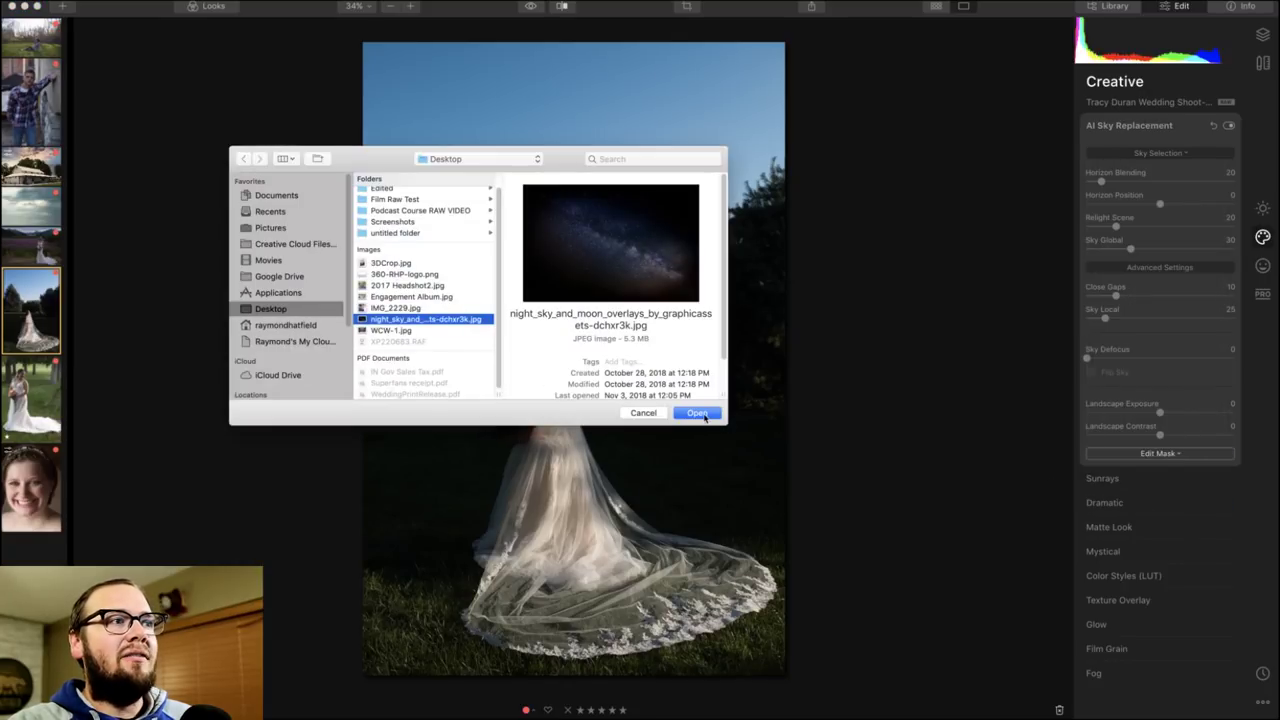
pyautogui.click(700, 413)
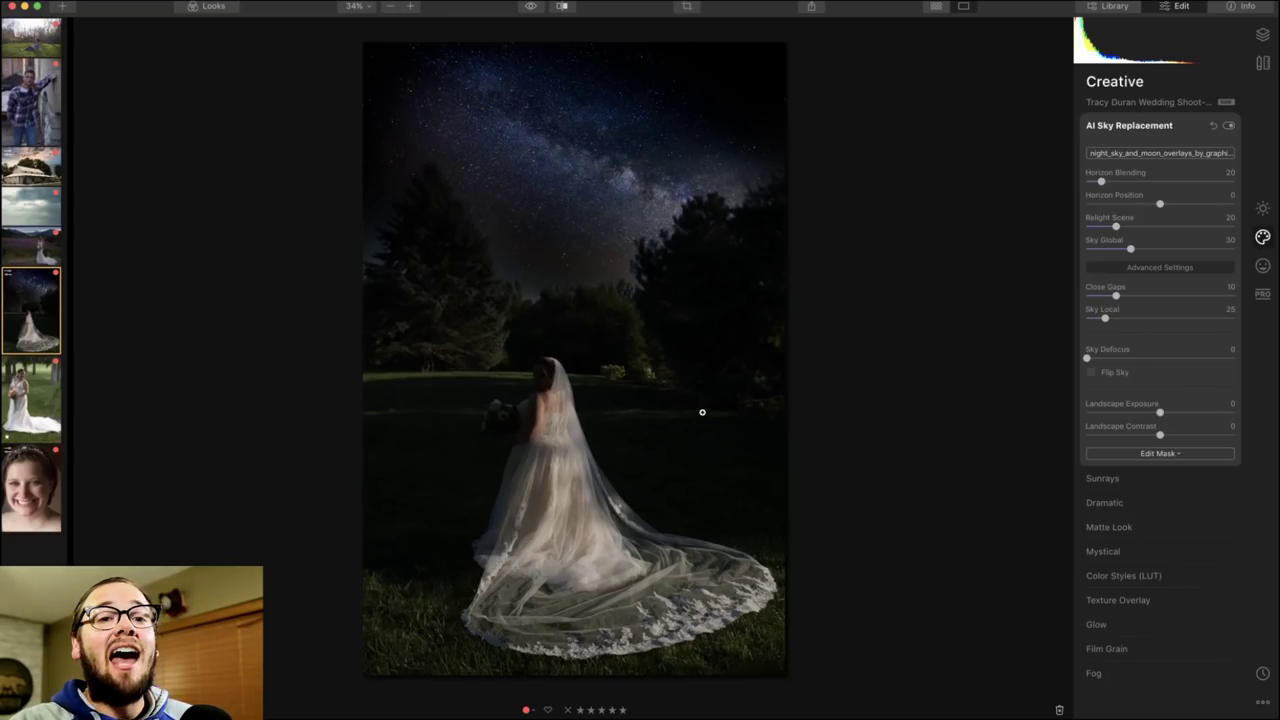
# Examine the starry sky around the trees at 100% zoom, and compare the whole bride photo before and after the replacement.
pyautogui.doubleClick(683, 236)
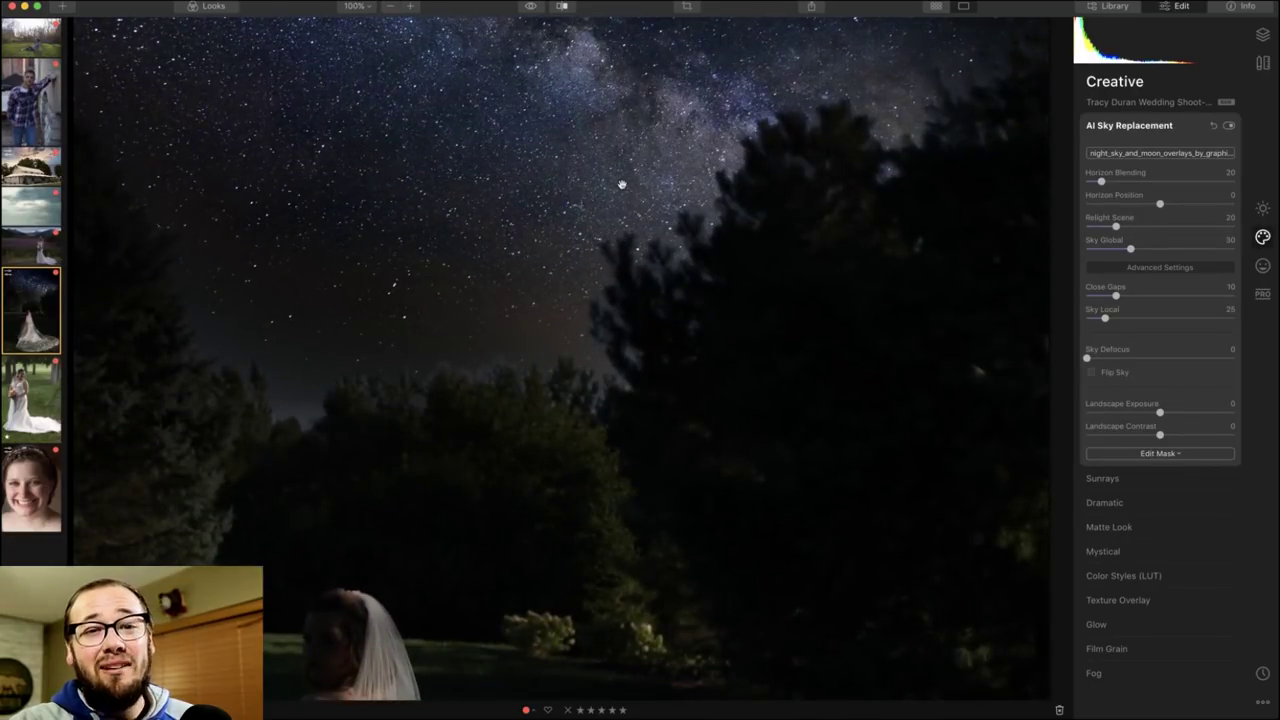
pyautogui.doubleClick(514, 241)
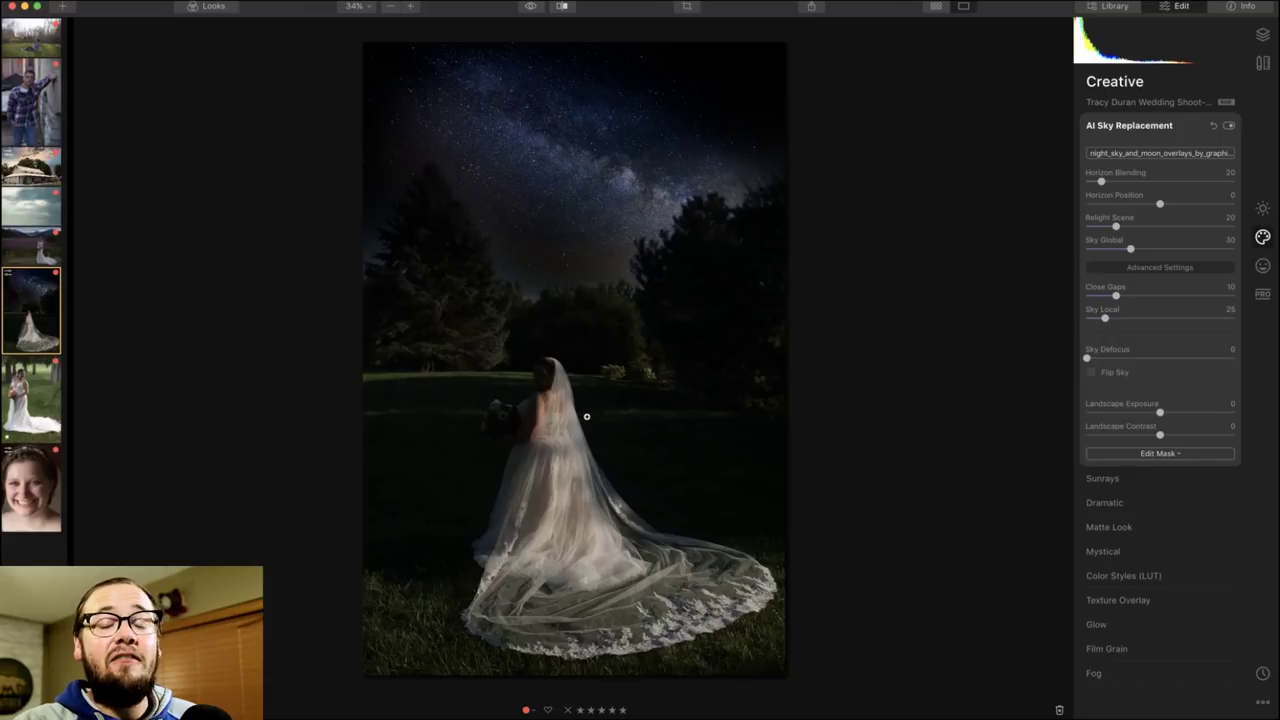
pyautogui.click(562, 6)
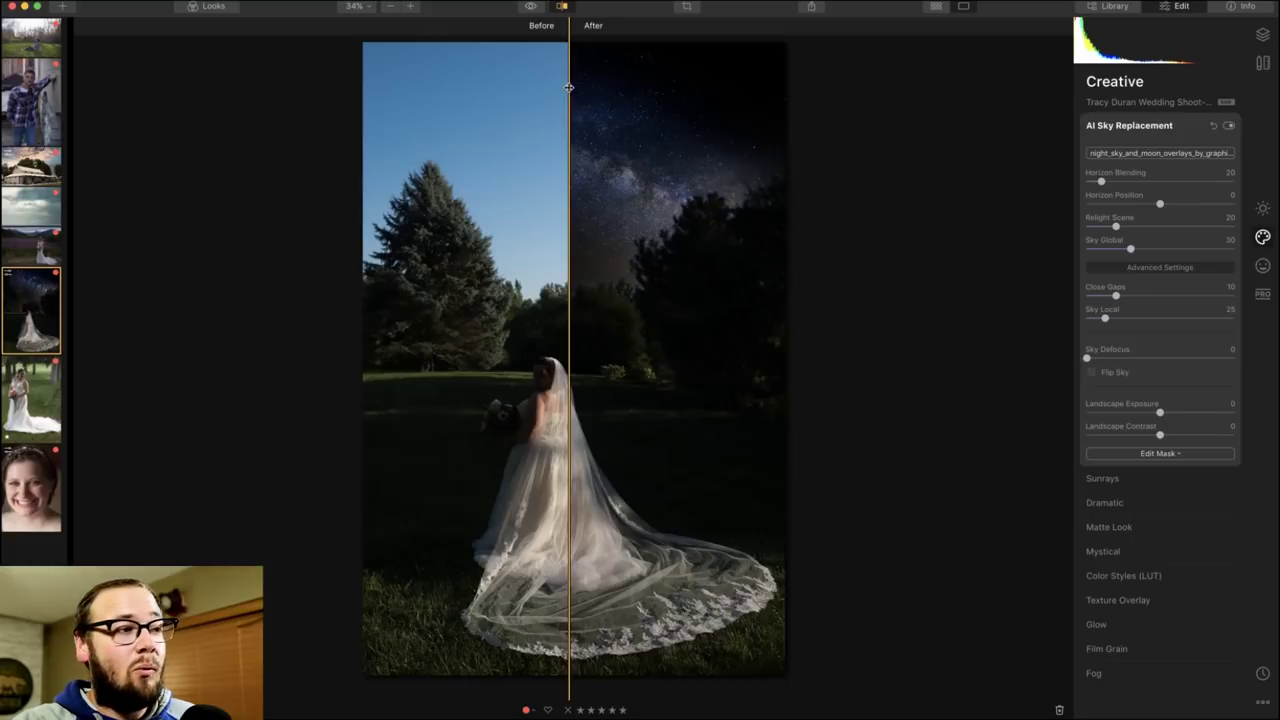
pyautogui.moveTo(568, 87); pyautogui.dragTo(418, 103)
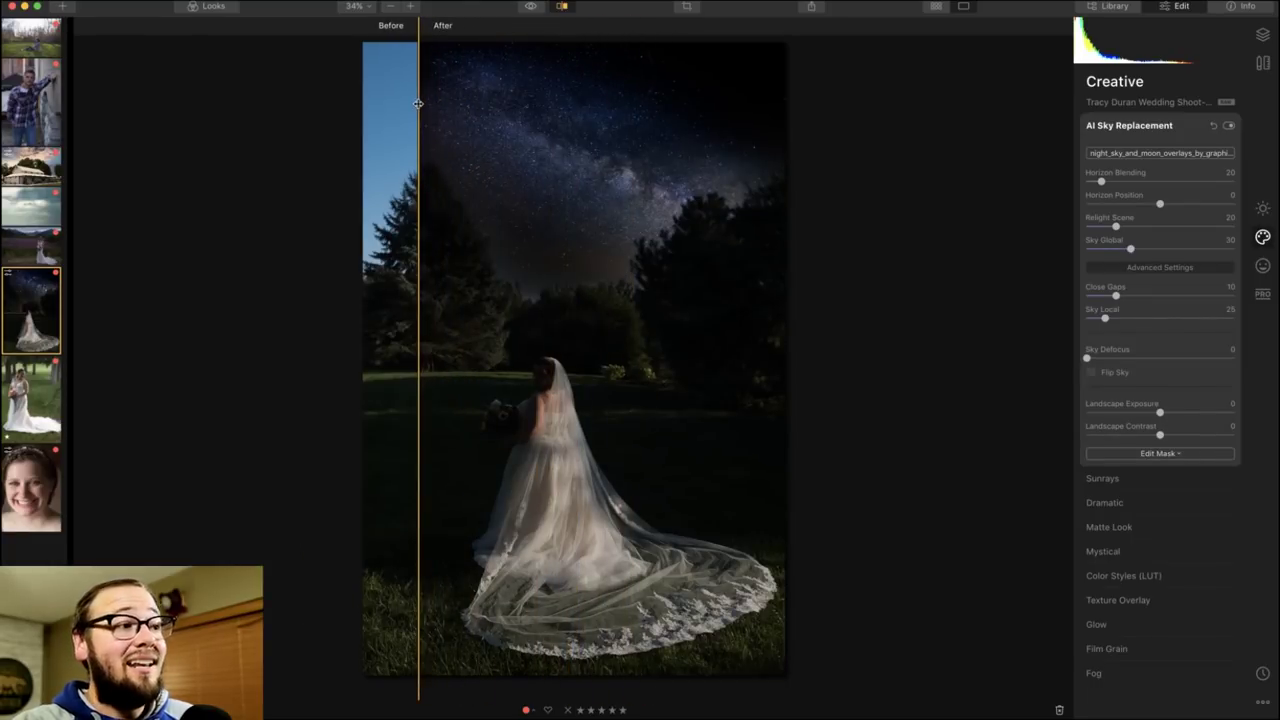
pyautogui.moveTo(418, 103); pyautogui.dragTo(412, 103)
pyautogui.click(562, 6)
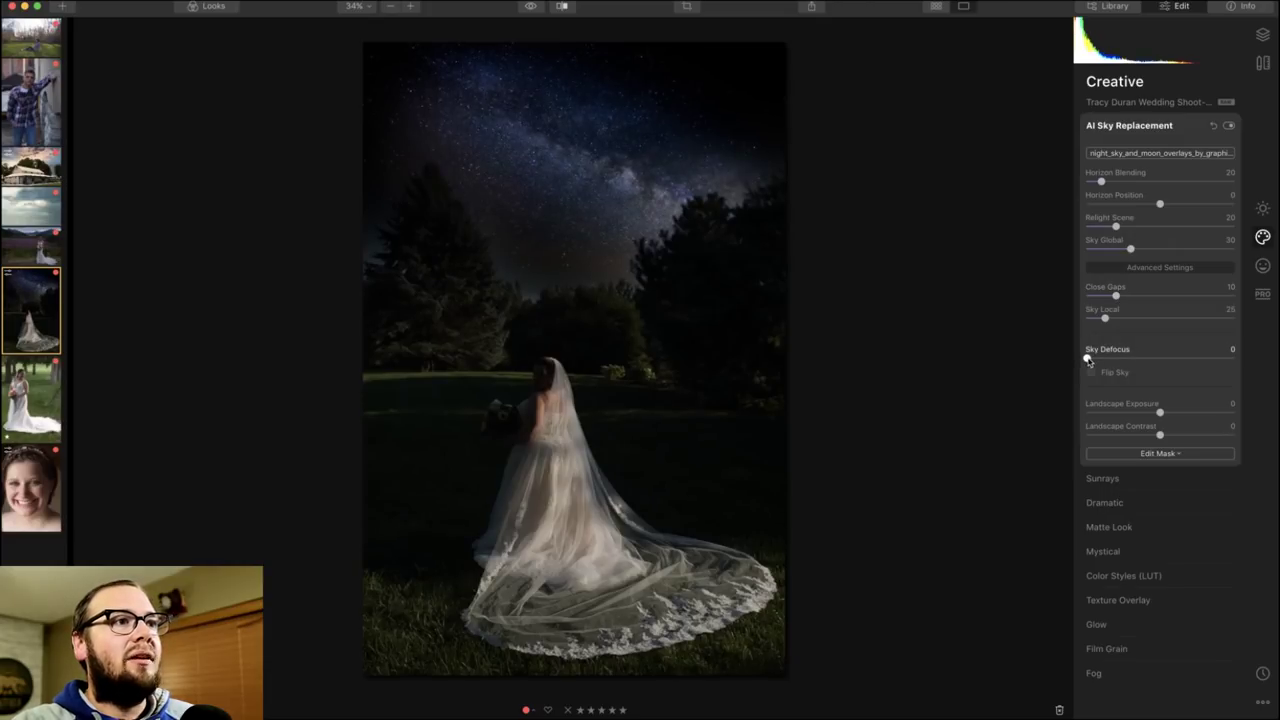
# Try a Sky Defocus of 1 on the night sky and set it back to 0.
pyautogui.moveTo(1088, 360); pyautogui.dragTo(1090, 361)
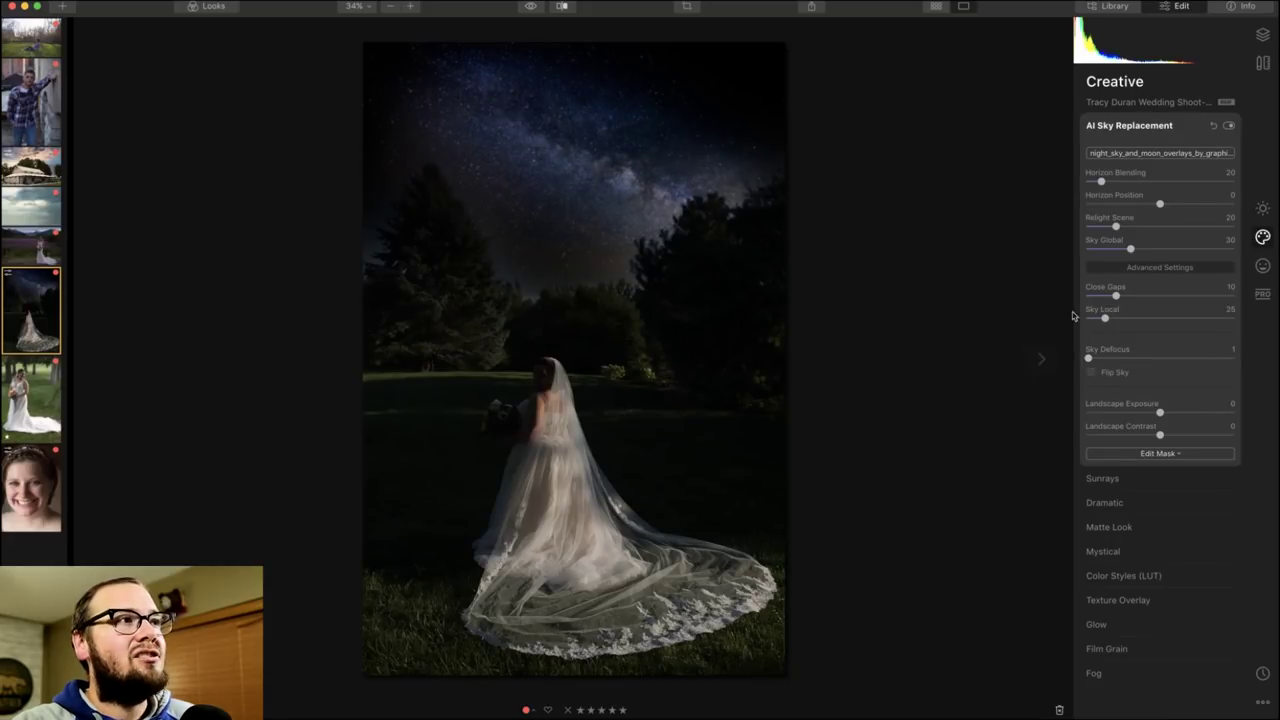
pyautogui.moveTo(1088, 360); pyautogui.dragTo(1059, 358)
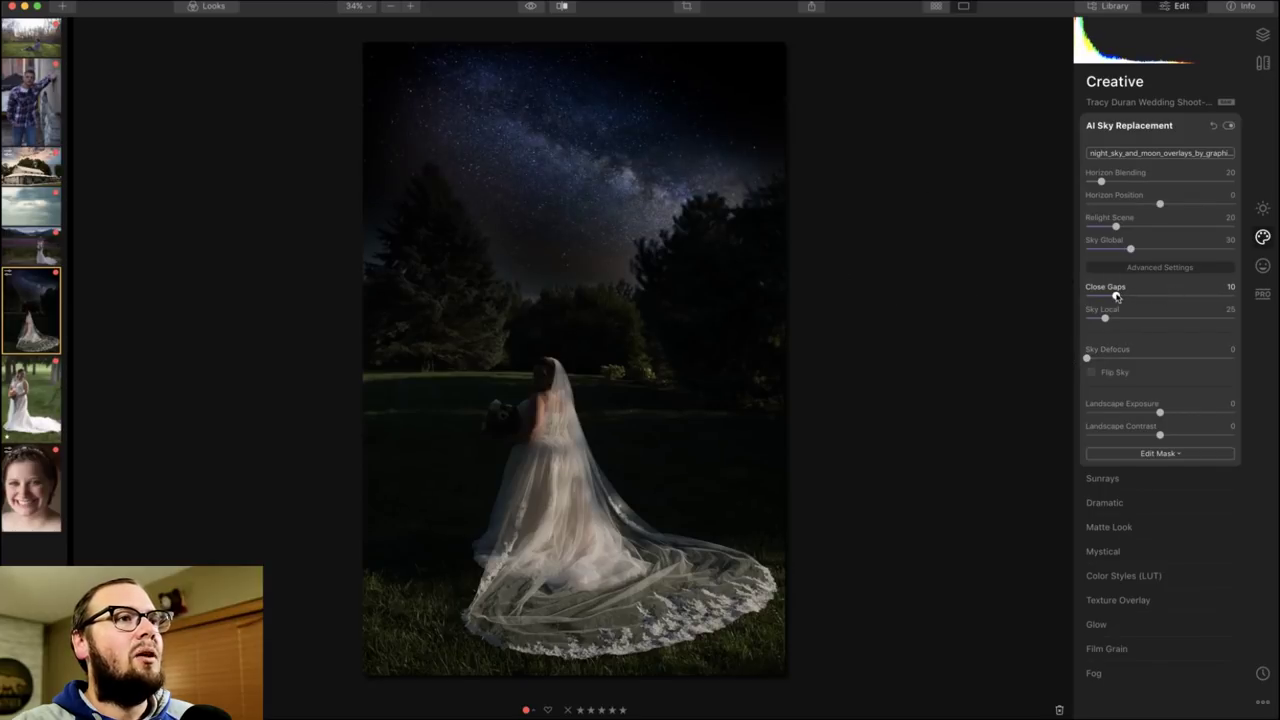
# Raise Close Gaps to 50 for the night sky and show the available mask editing options.
pyautogui.moveTo(1116, 297); pyautogui.dragTo(1247, 300)
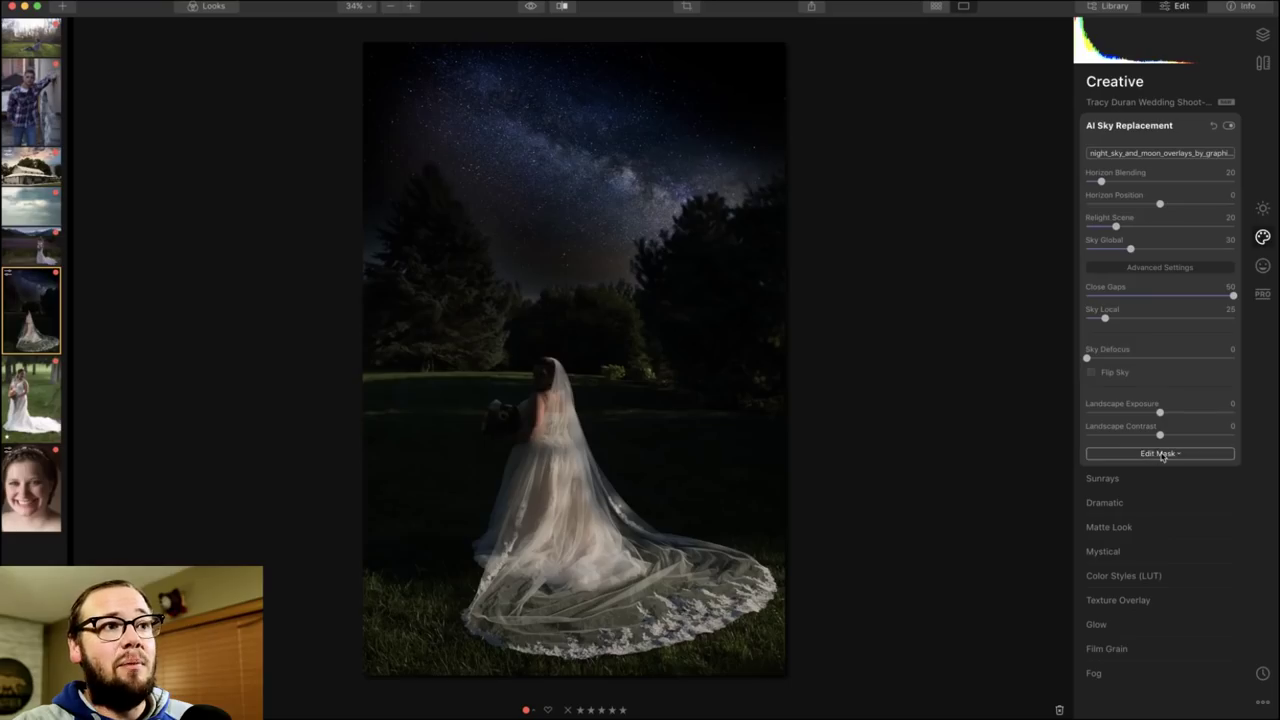
pyautogui.click(1160, 454)
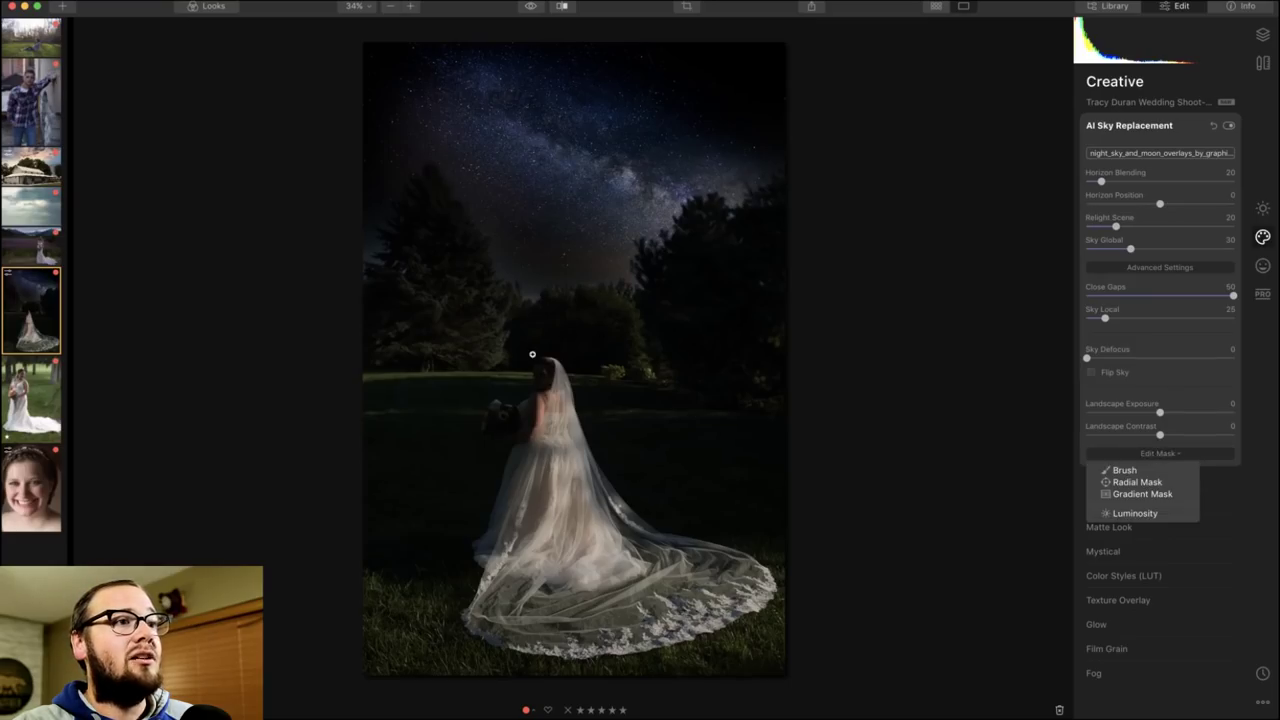
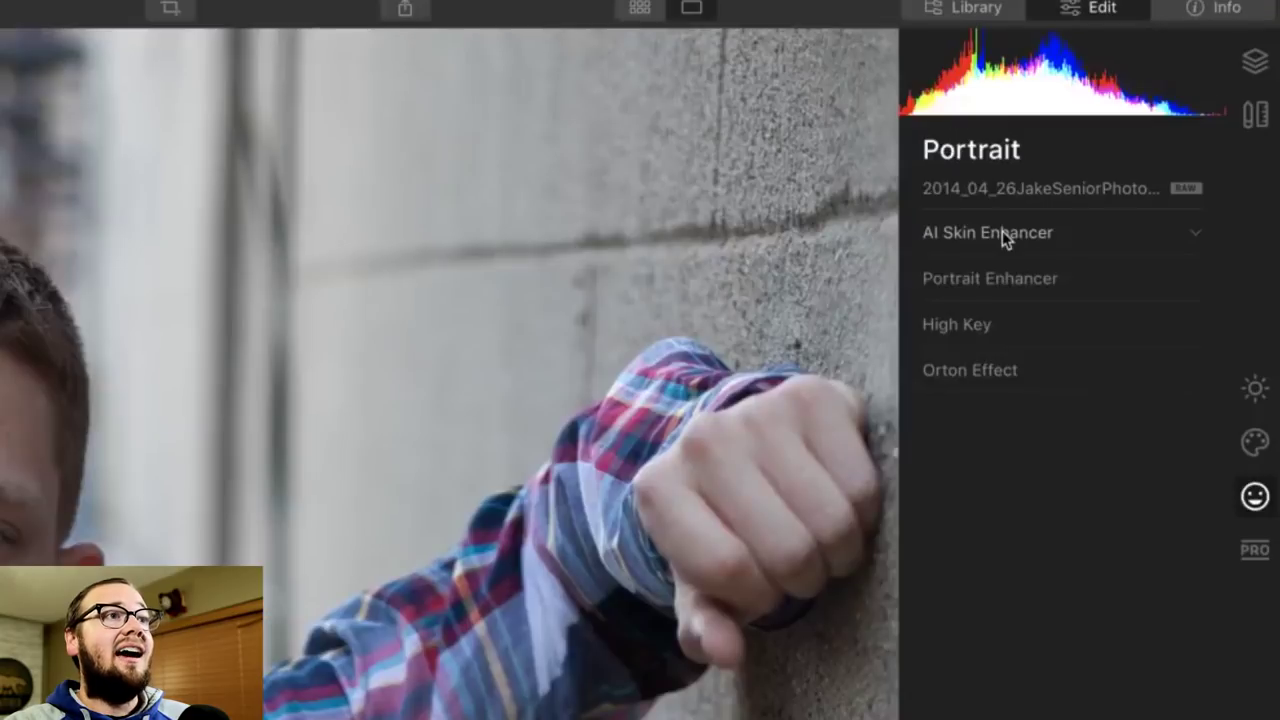
# Smooth the skin in the portrait of the young man with AI Skin Enhancer at an amount of 100.
pyautogui.click(1129, 127)
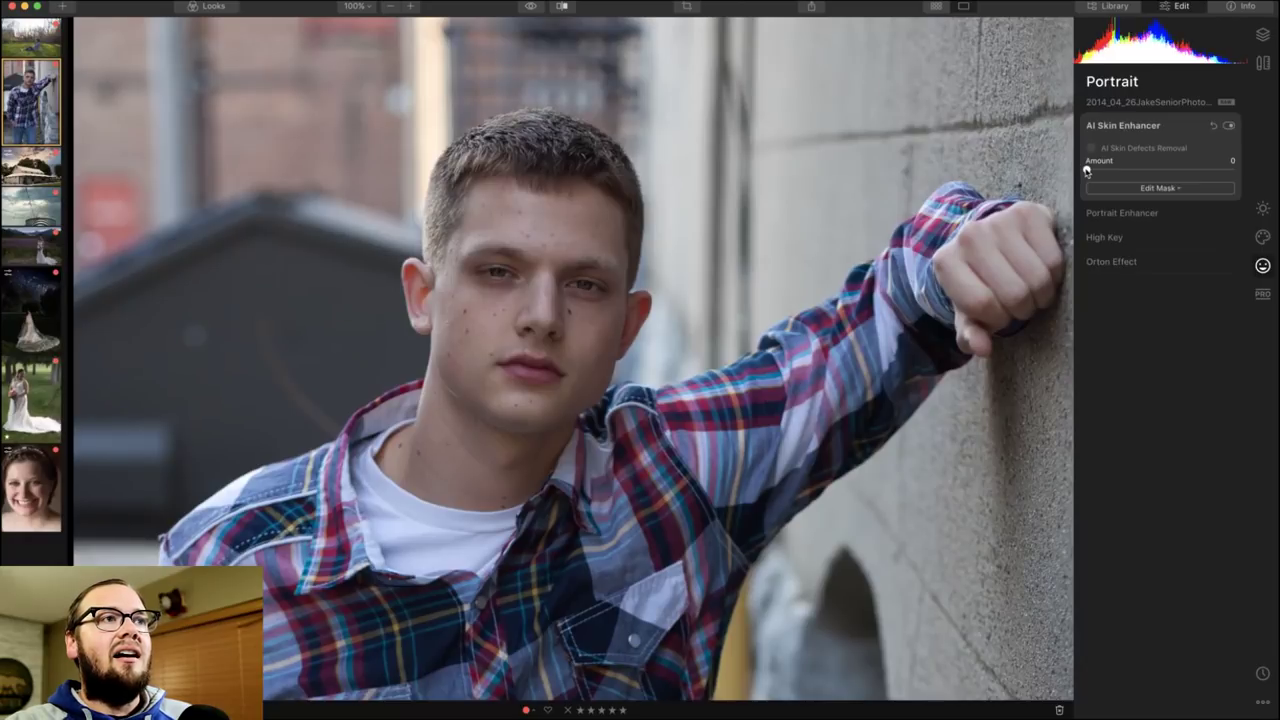
pyautogui.moveTo(1087, 171); pyautogui.dragTo(1233, 170)
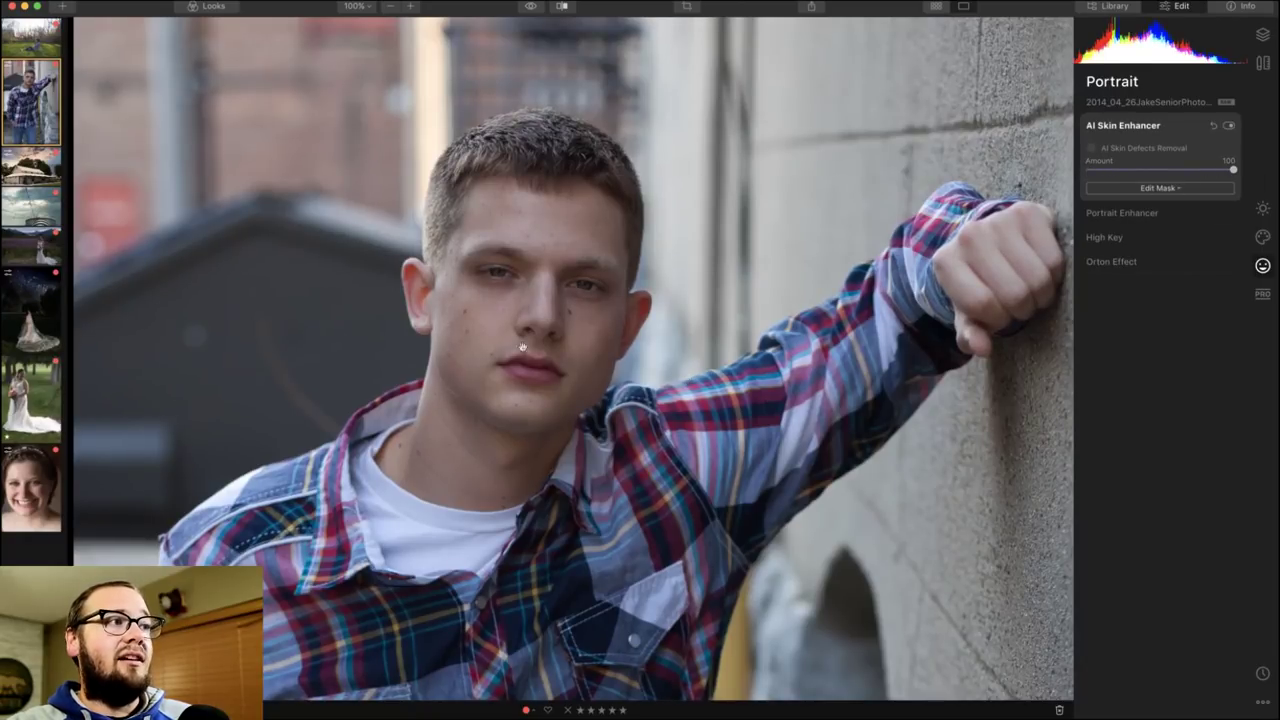
# Examine the young man's face at 200% zoom and compare the skin before and after the smoothing.
pyautogui.click(356, 6)
pyautogui.click(375, 79)
pyautogui.moveTo(553, 227); pyautogui.dragTo(660, 329)
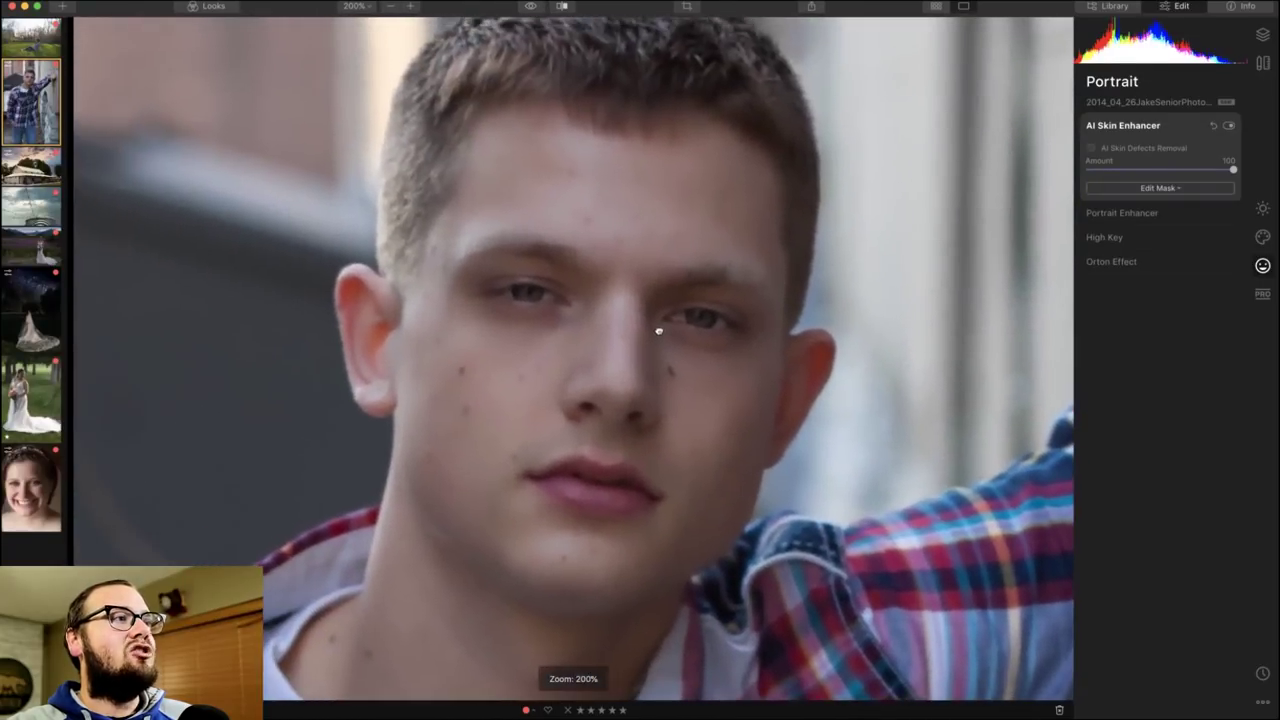
pyautogui.click(562, 6)
pyautogui.moveTo(418, 82); pyautogui.dragTo(622, 95)
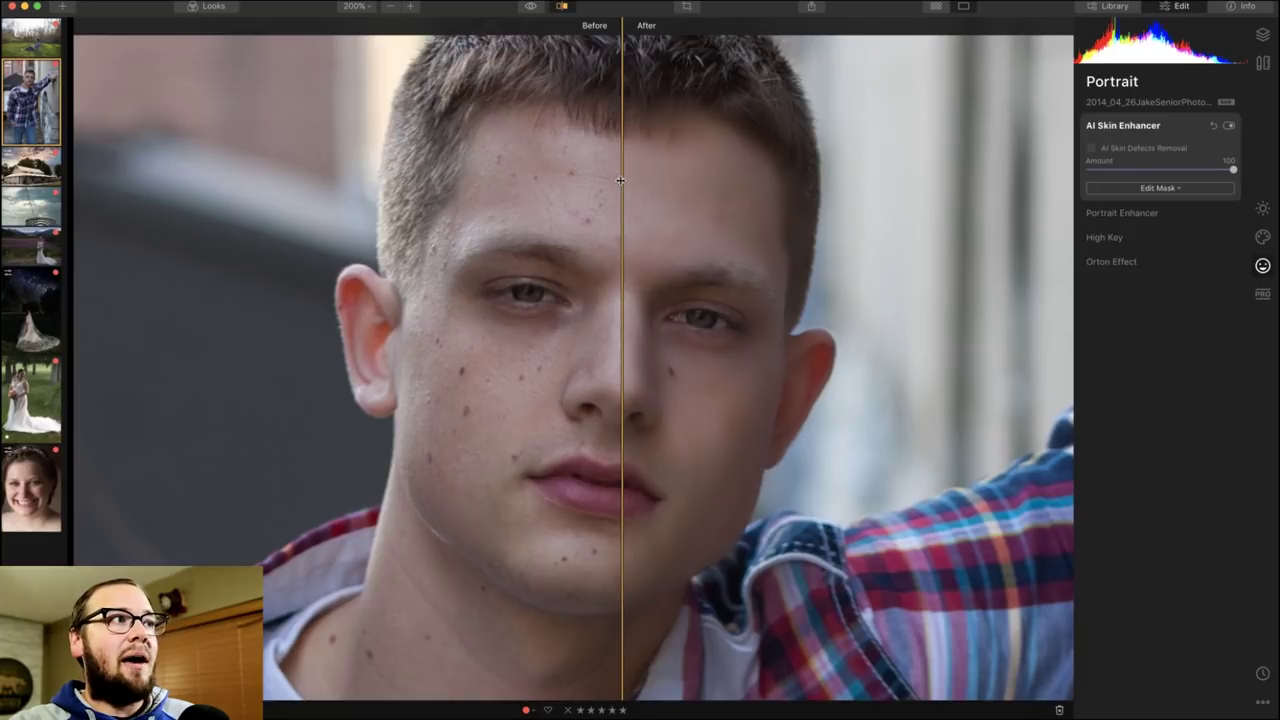
pyautogui.moveTo(620, 178); pyautogui.dragTo(405, 207)
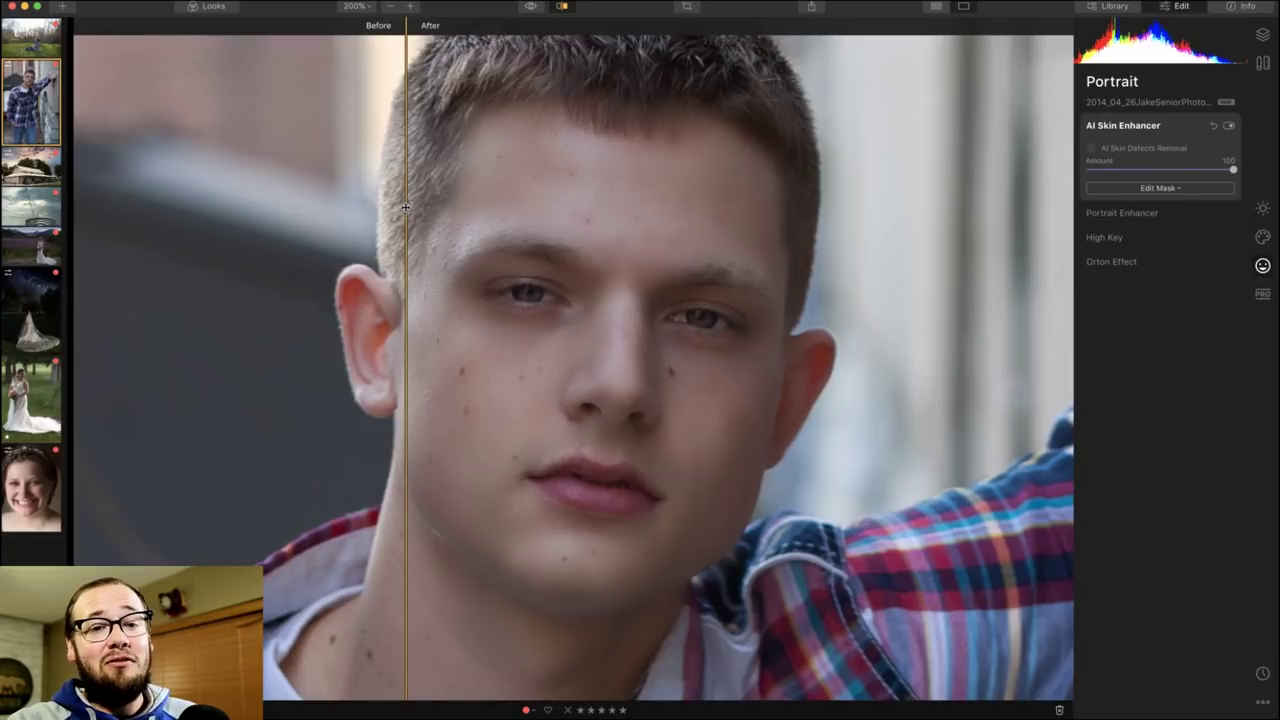
pyautogui.moveTo(406, 207); pyautogui.dragTo(322, 213)
pyautogui.click(563, 7)
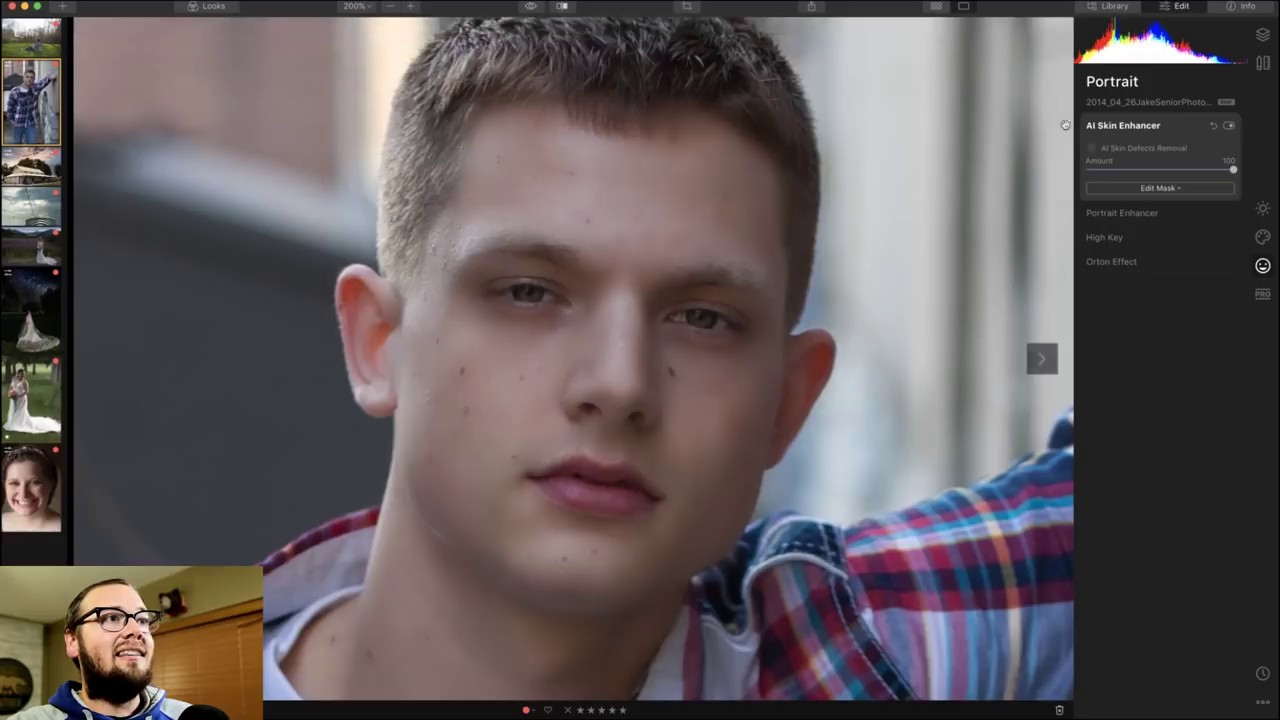
# Turn on AI Skin Defects Removal for the young man's portrait.
pyautogui.click(1092, 148)
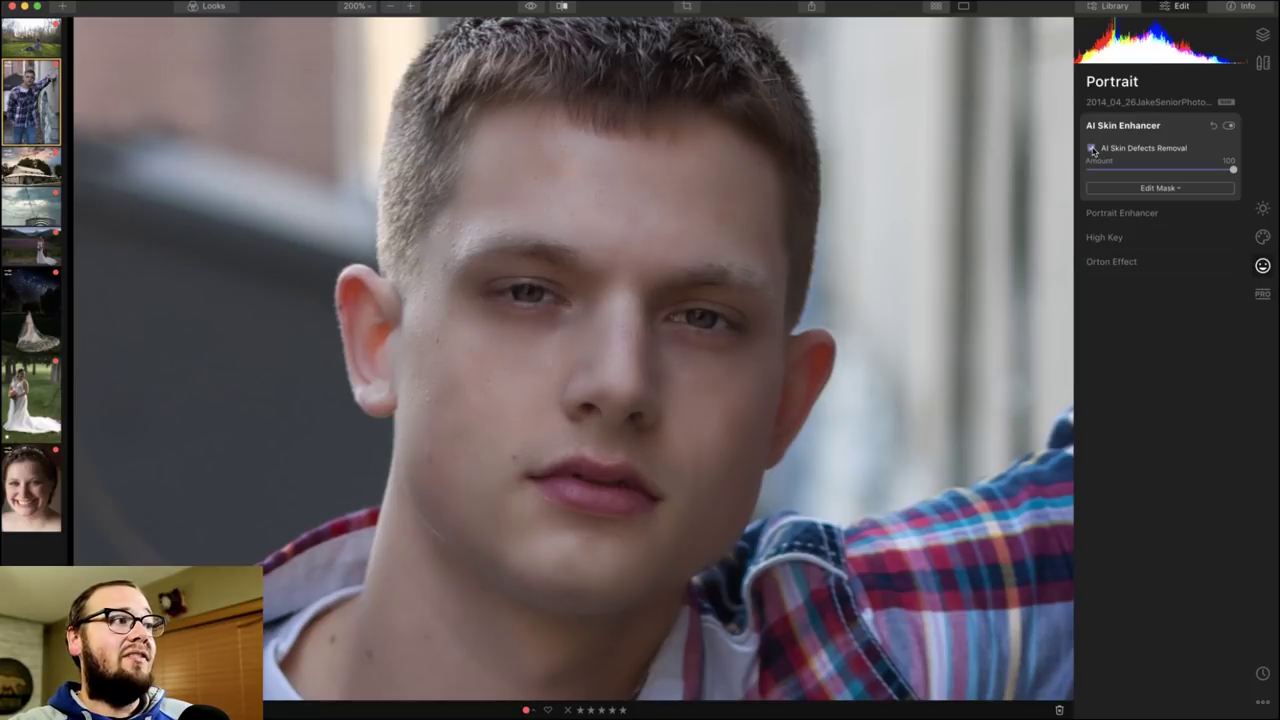
# Compare the young man's face before and after the skin defects removal by sweeping the split view across it.
pyautogui.click(562, 6)
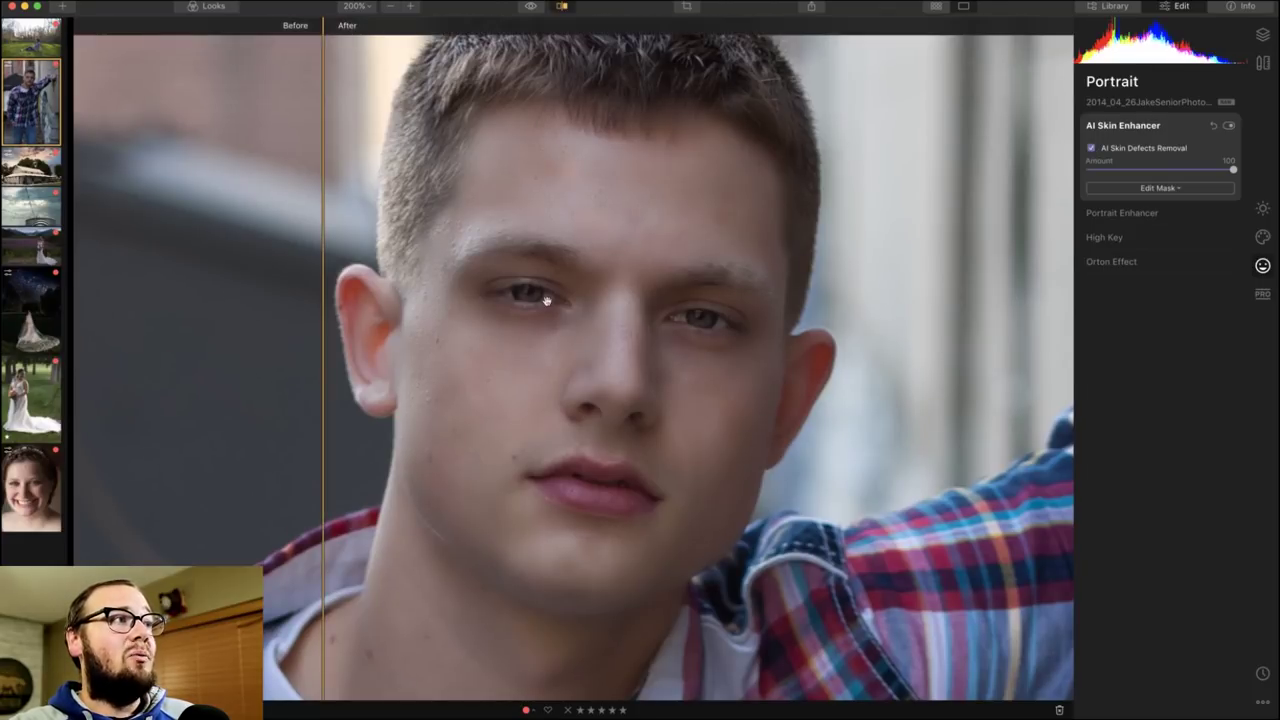
pyautogui.moveTo(323, 291)
pyautogui.mouseDown()
pyautogui.moveTo(888, 290)
pyautogui.moveTo(355, 290)
pyautogui.mouseUp()
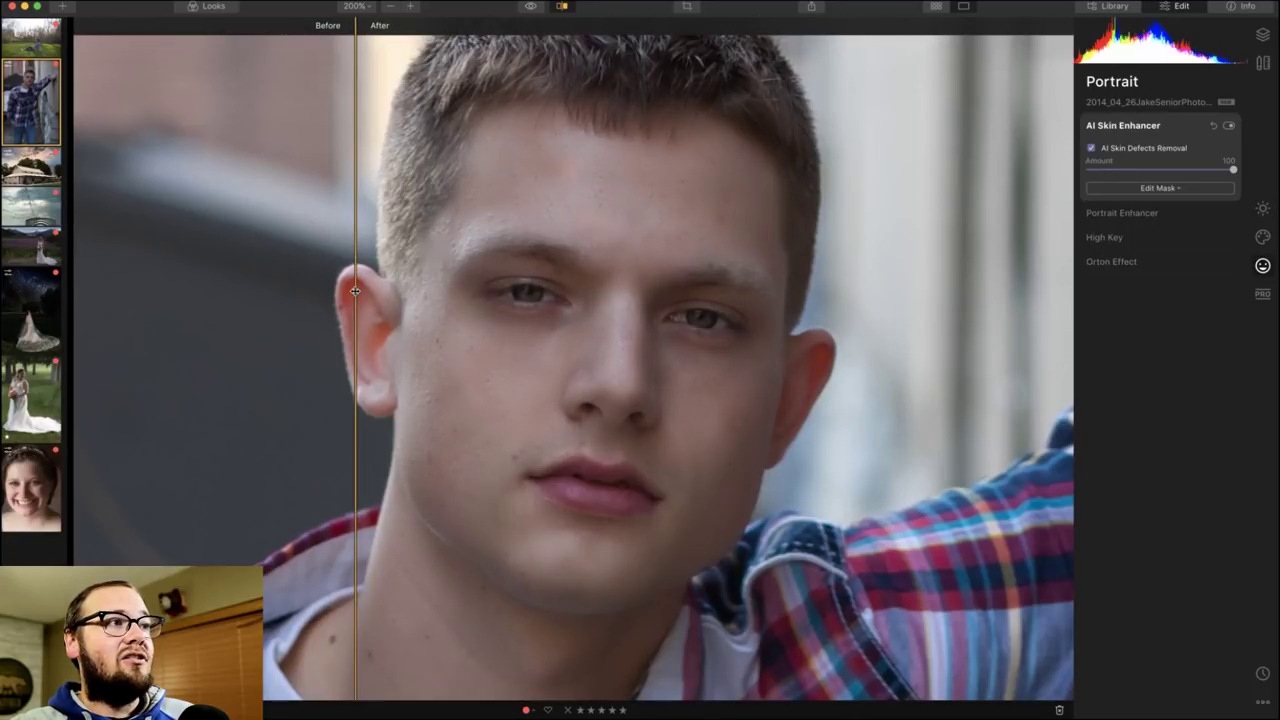
pyautogui.moveTo(355, 291)
pyautogui.mouseDown()
pyautogui.moveTo(781, 298)
pyautogui.moveTo(455, 311)
pyautogui.mouseUp()
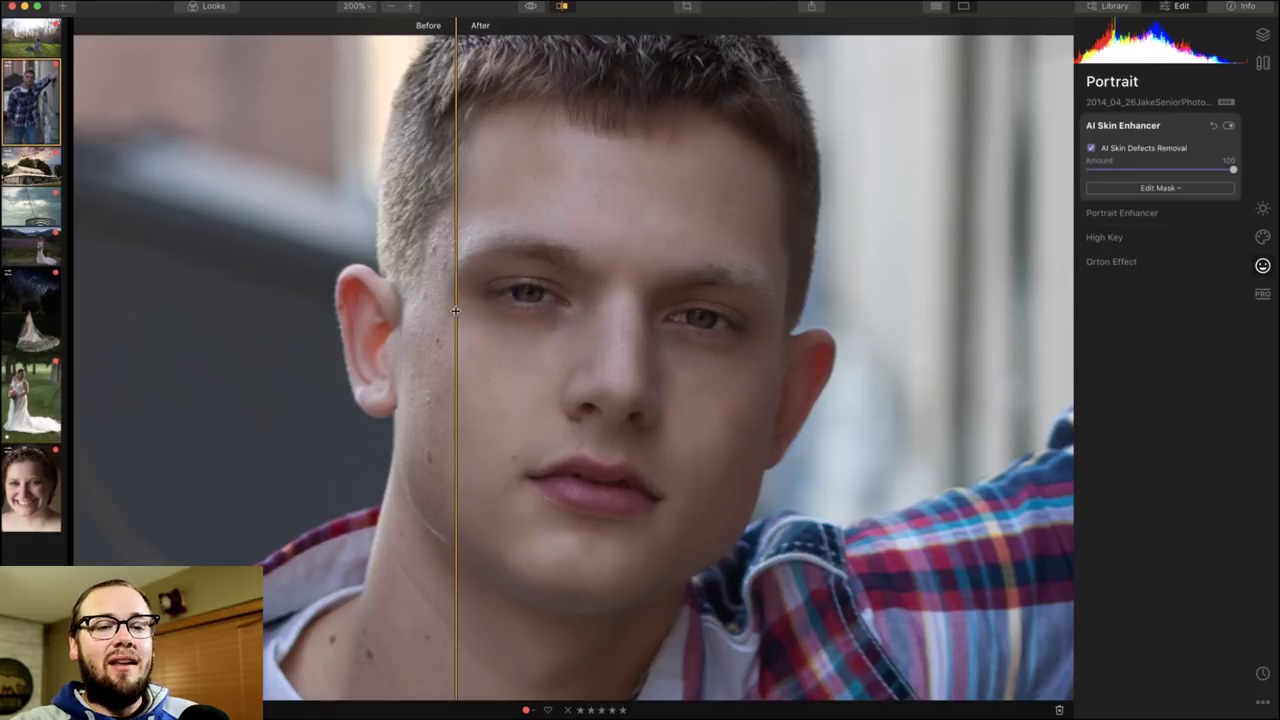
pyautogui.moveTo(455, 311); pyautogui.dragTo(622, 321)
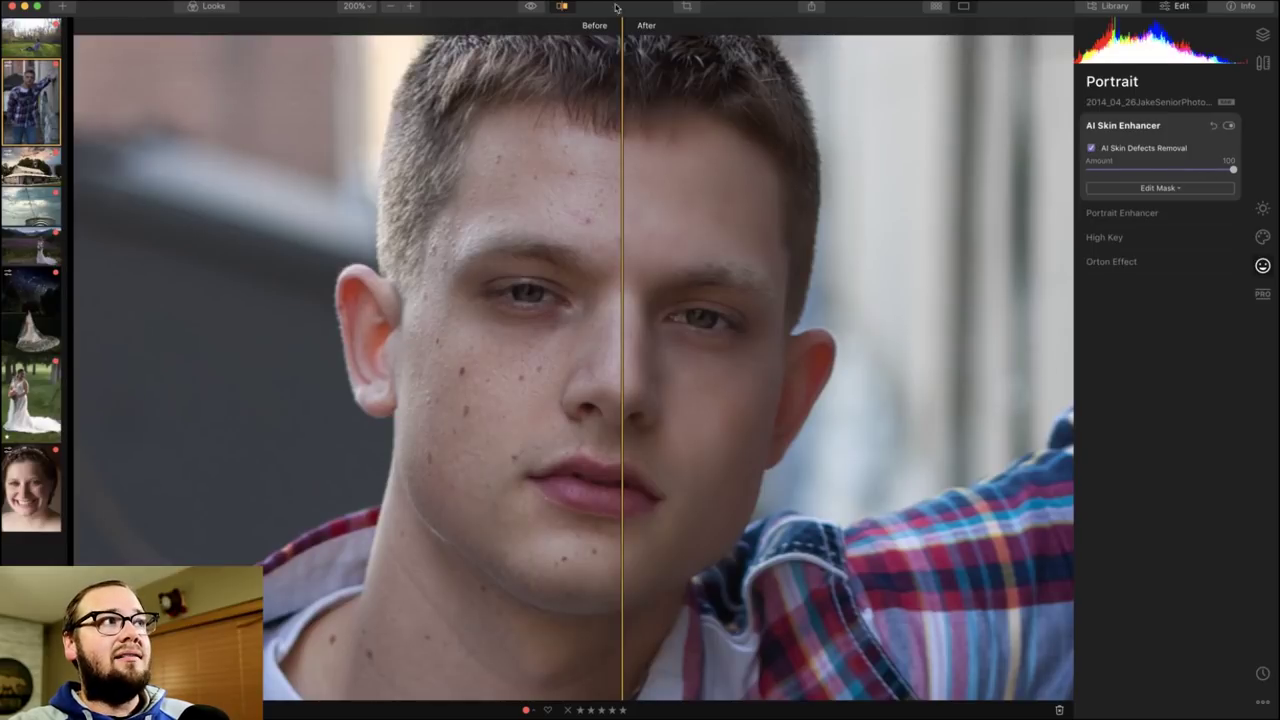
pyautogui.click(564, 8)
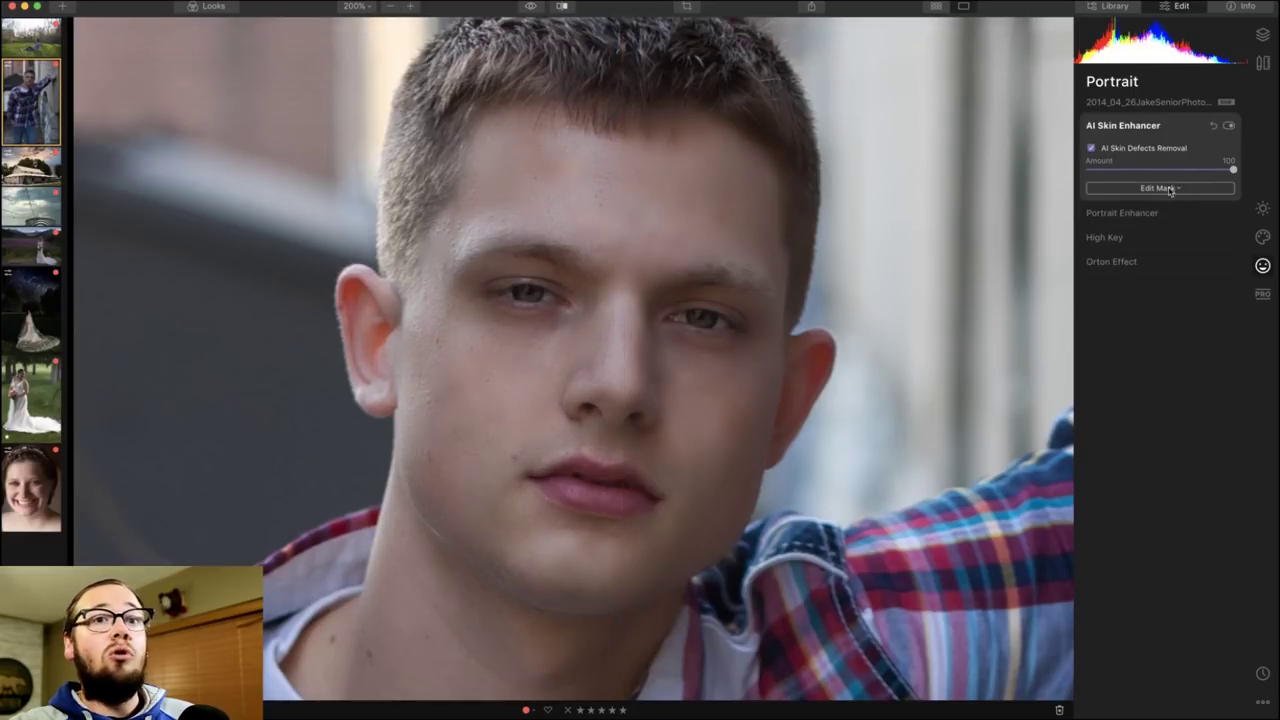
# Turn off AI Skin Defects Removal and reduce the AI Skin Enhancer amount to 32 for the young man's portrait.
pyautogui.click(1169, 192)
pyautogui.click(1231, 165)
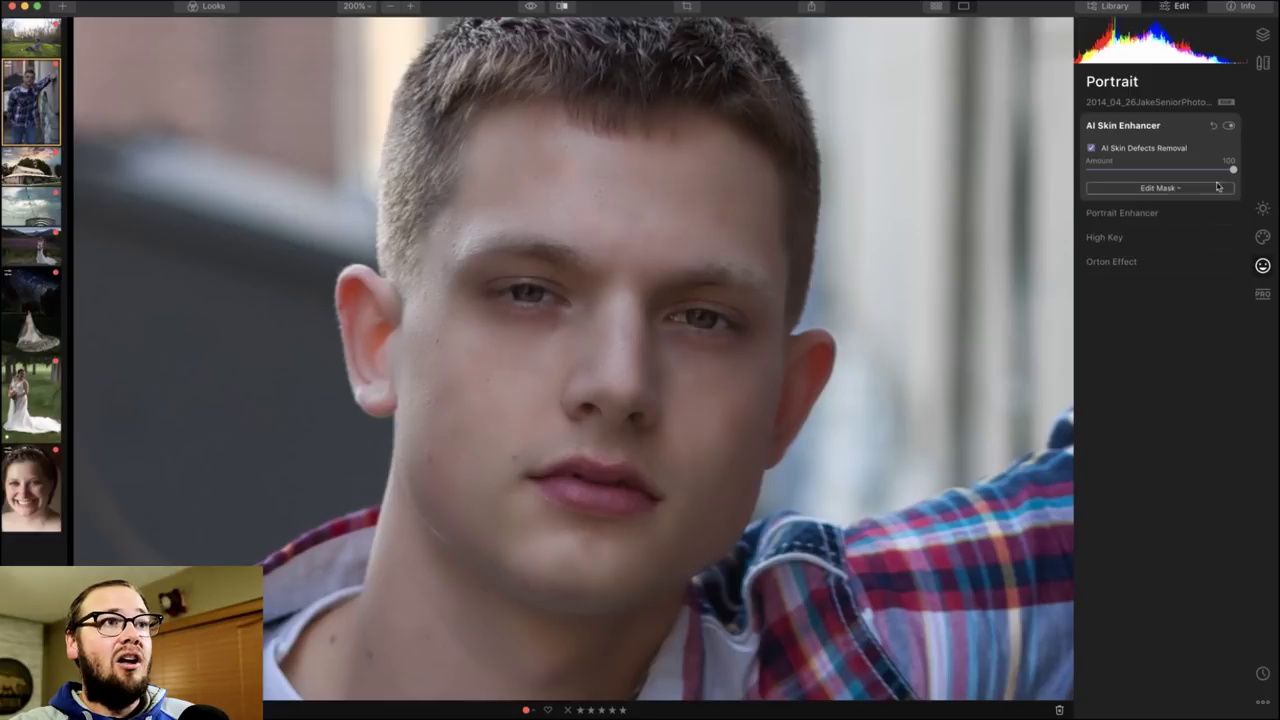
pyautogui.moveTo(1232, 169); pyautogui.dragTo(1129, 172)
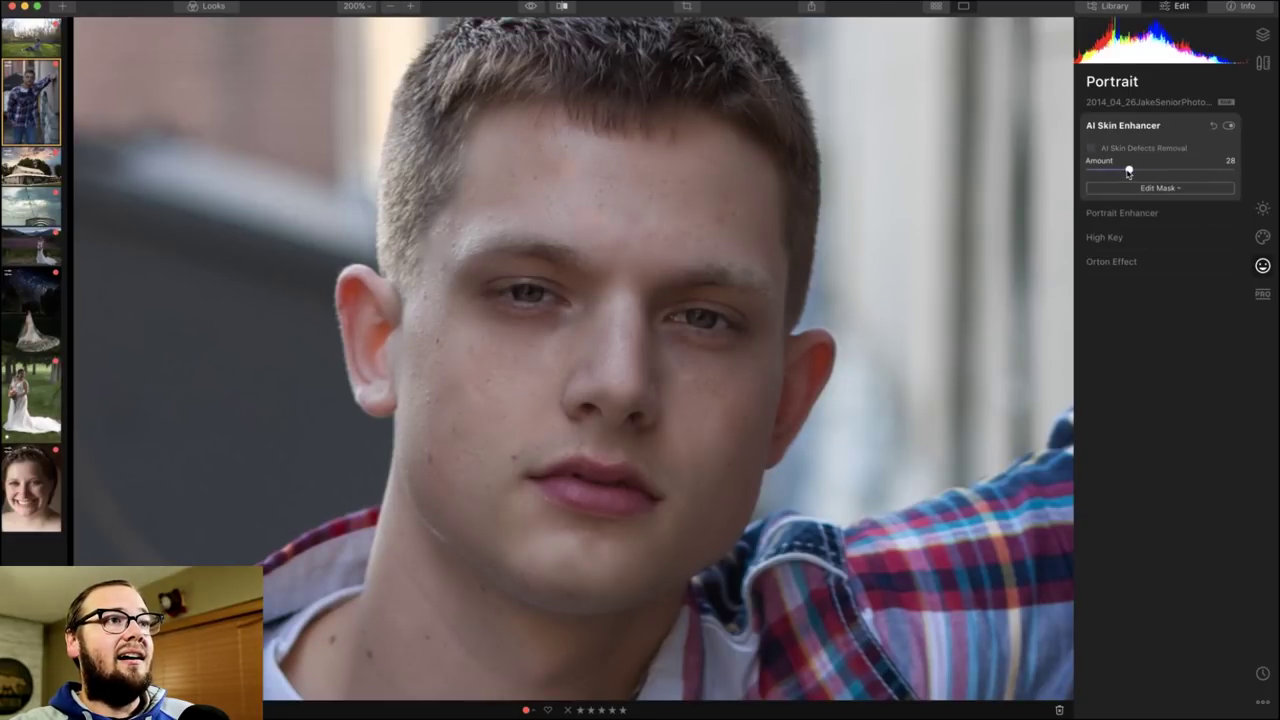
pyautogui.moveTo(1131, 172); pyautogui.dragTo(1069, 176)
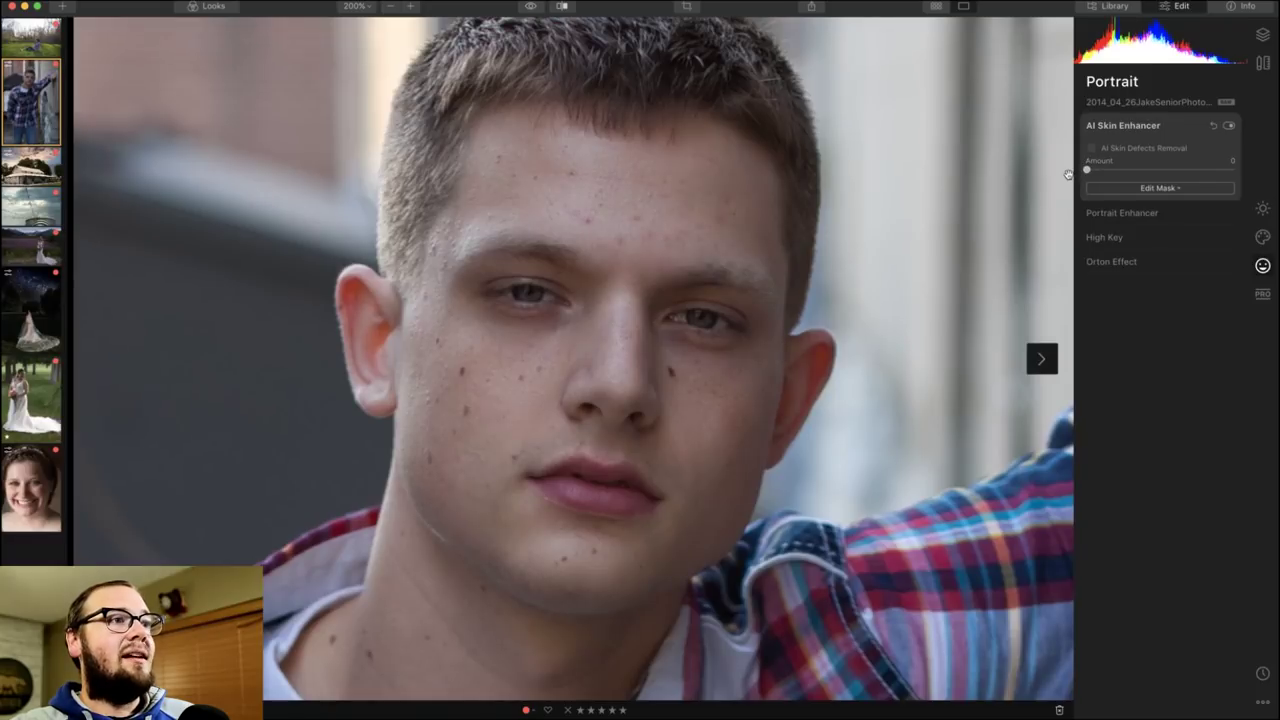
pyautogui.moveTo(1088, 172); pyautogui.dragTo(1139, 172)
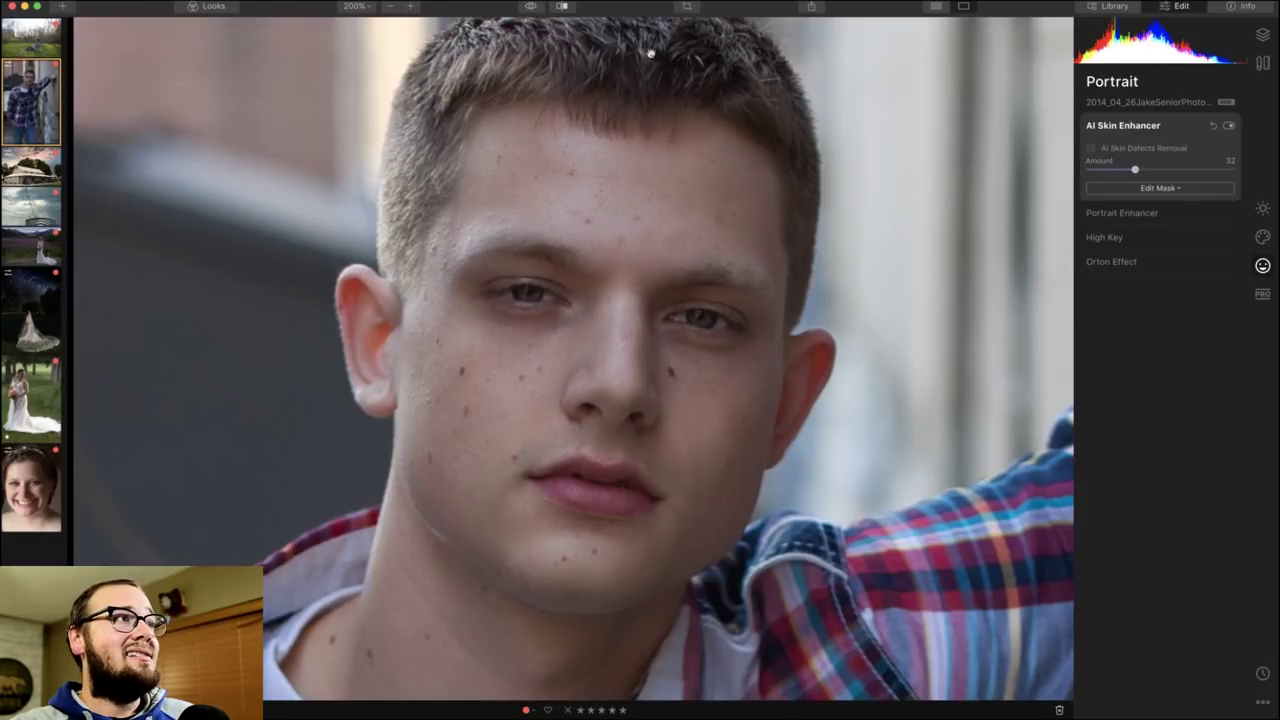
# Brighten the young man's face with Portrait Enhancer, setting Face Light to 39.
pyautogui.click(1178, 128)
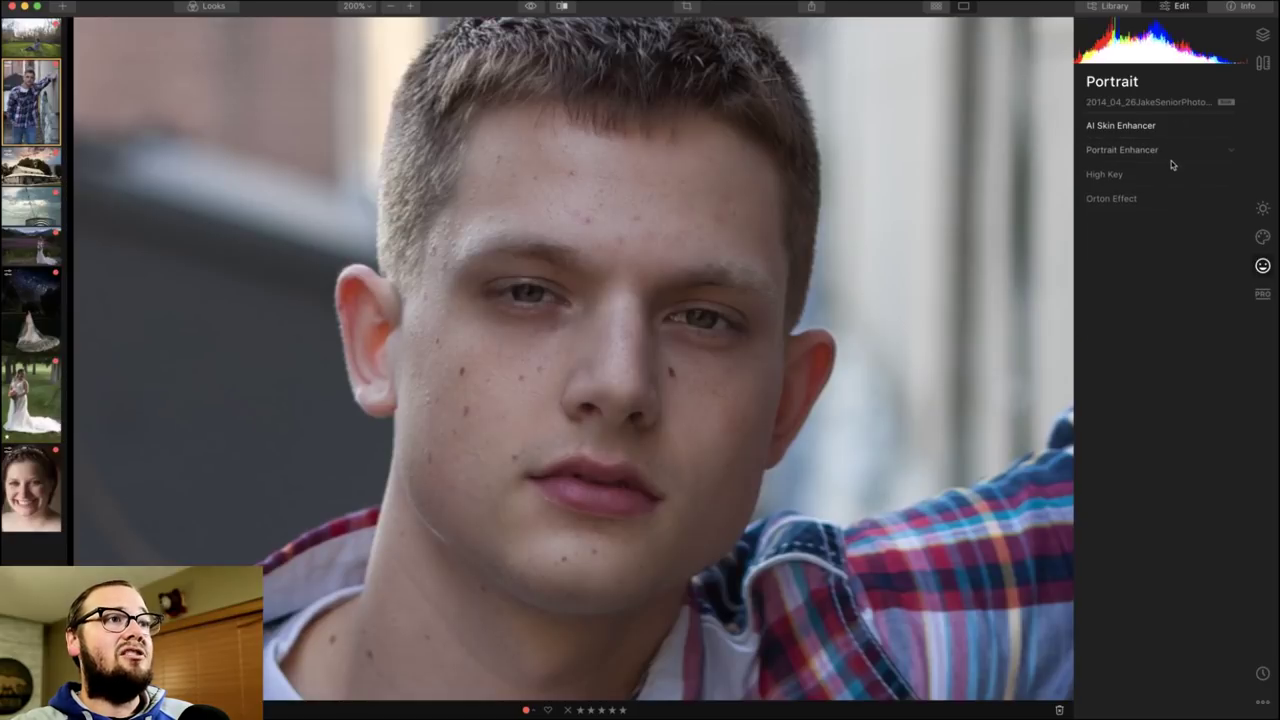
pyautogui.click(1173, 152)
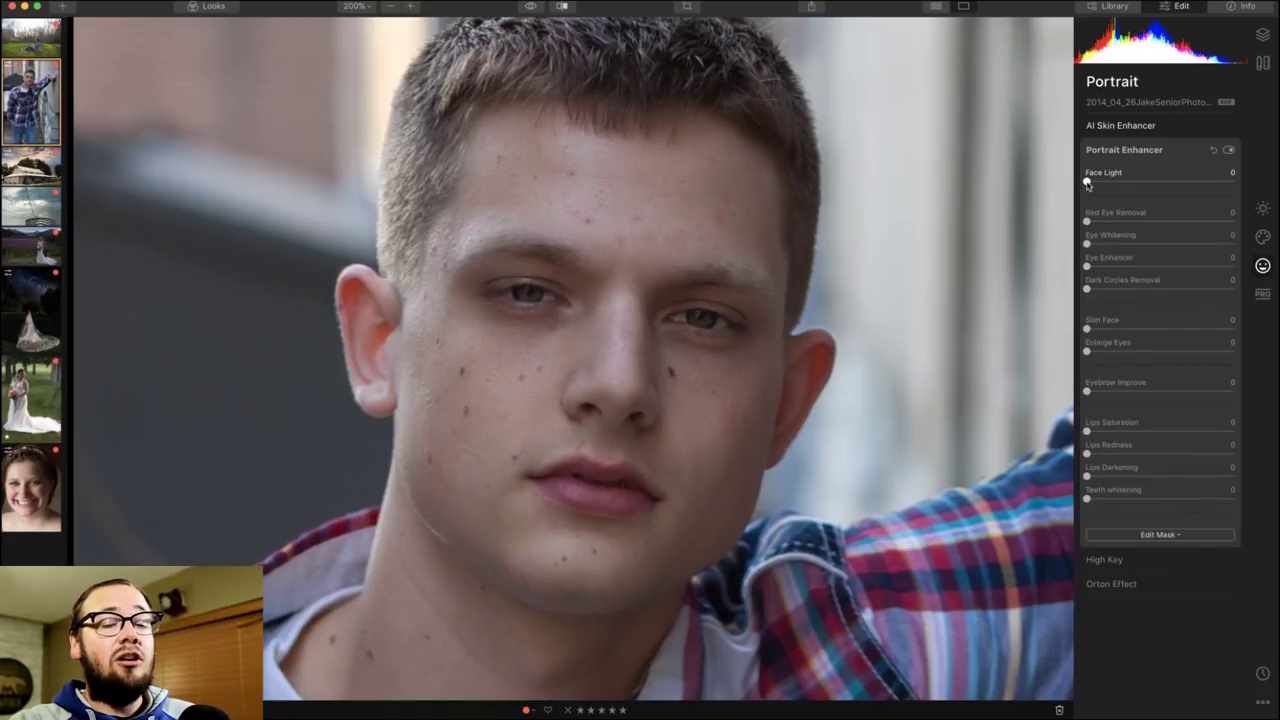
pyautogui.moveTo(1087, 183); pyautogui.dragTo(1272, 177)
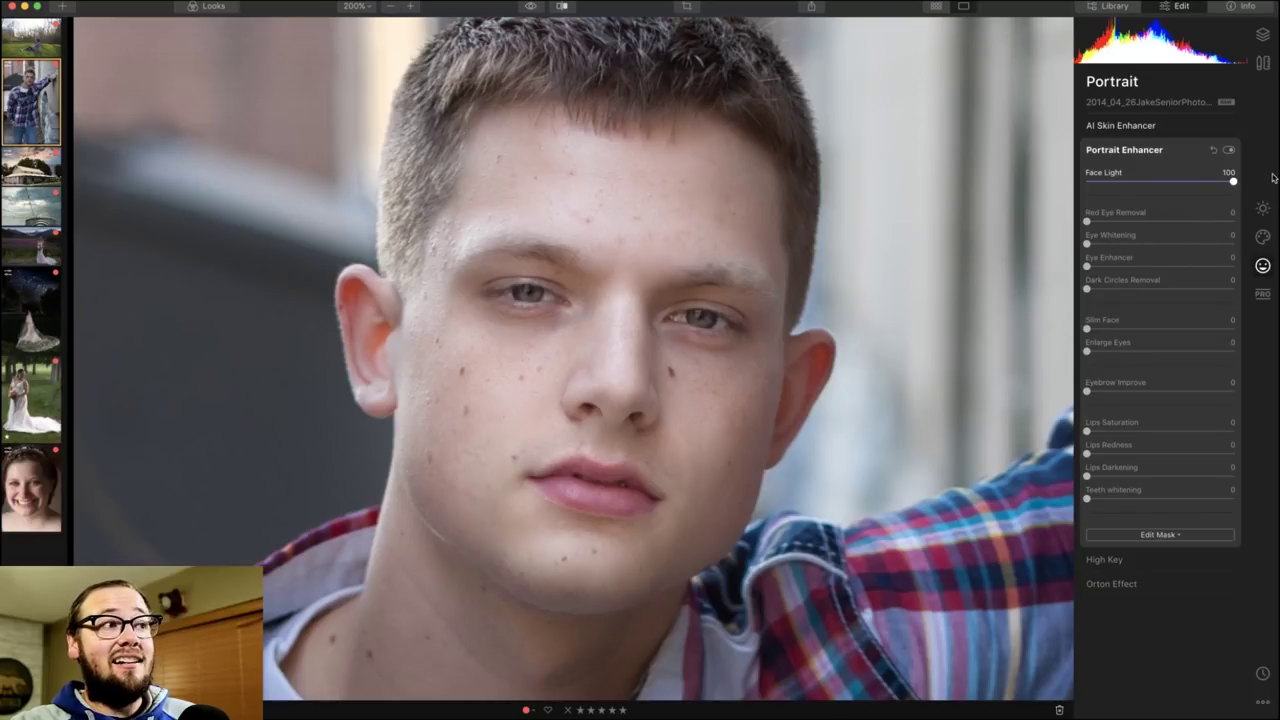
pyautogui.moveTo(1233, 181); pyautogui.dragTo(1146, 185)
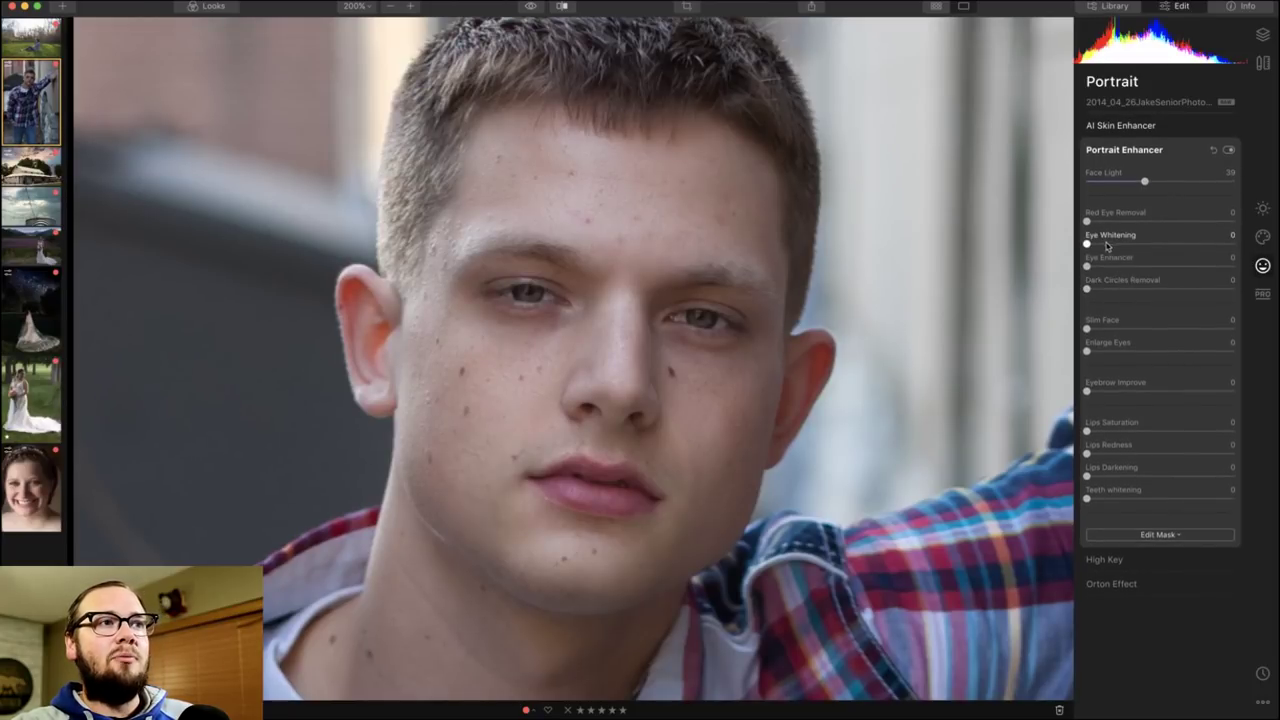
# Enhance the young man's eye area with Eye Whitening at 14, Eye Enhancer at 48 and Dark Circles Removal at 56.
pyautogui.moveTo(1087, 244)
pyautogui.mouseDown()
pyautogui.moveTo(1236, 244)
pyautogui.moveTo(1053, 255)
pyautogui.moveTo(1106, 246)
pyautogui.mouseUp()
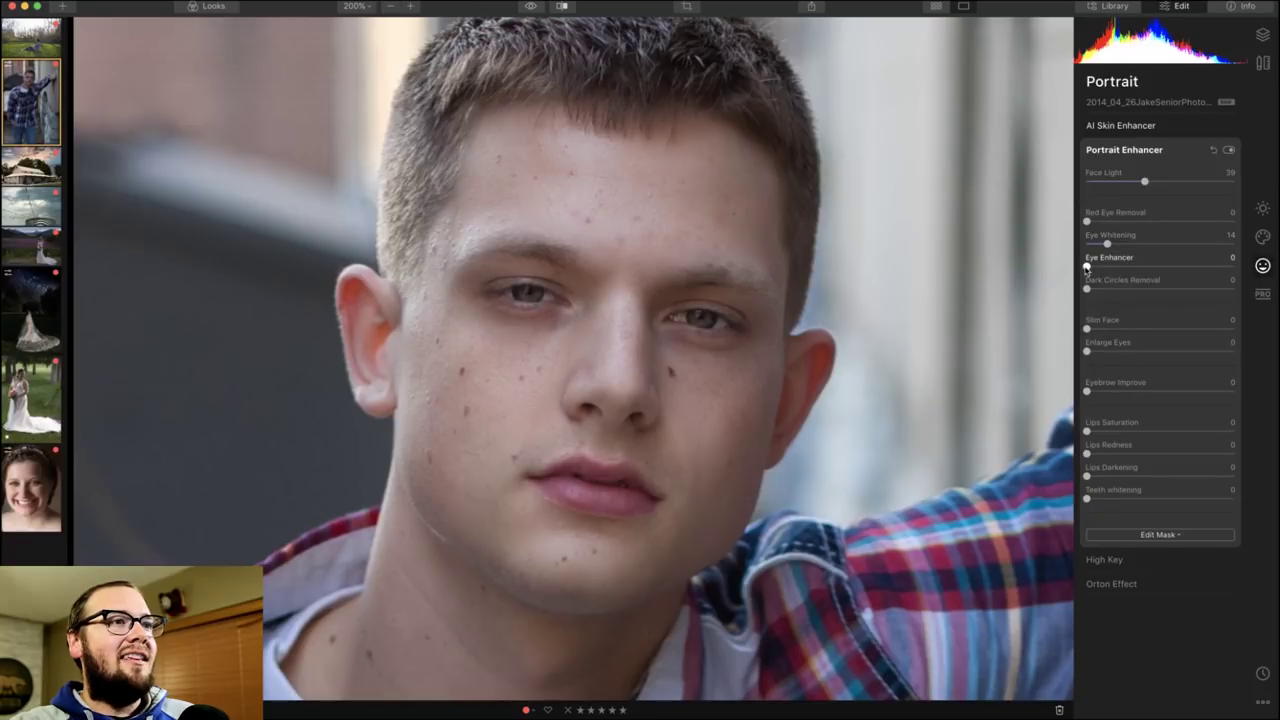
pyautogui.moveTo(1087, 267); pyautogui.dragTo(1158, 266)
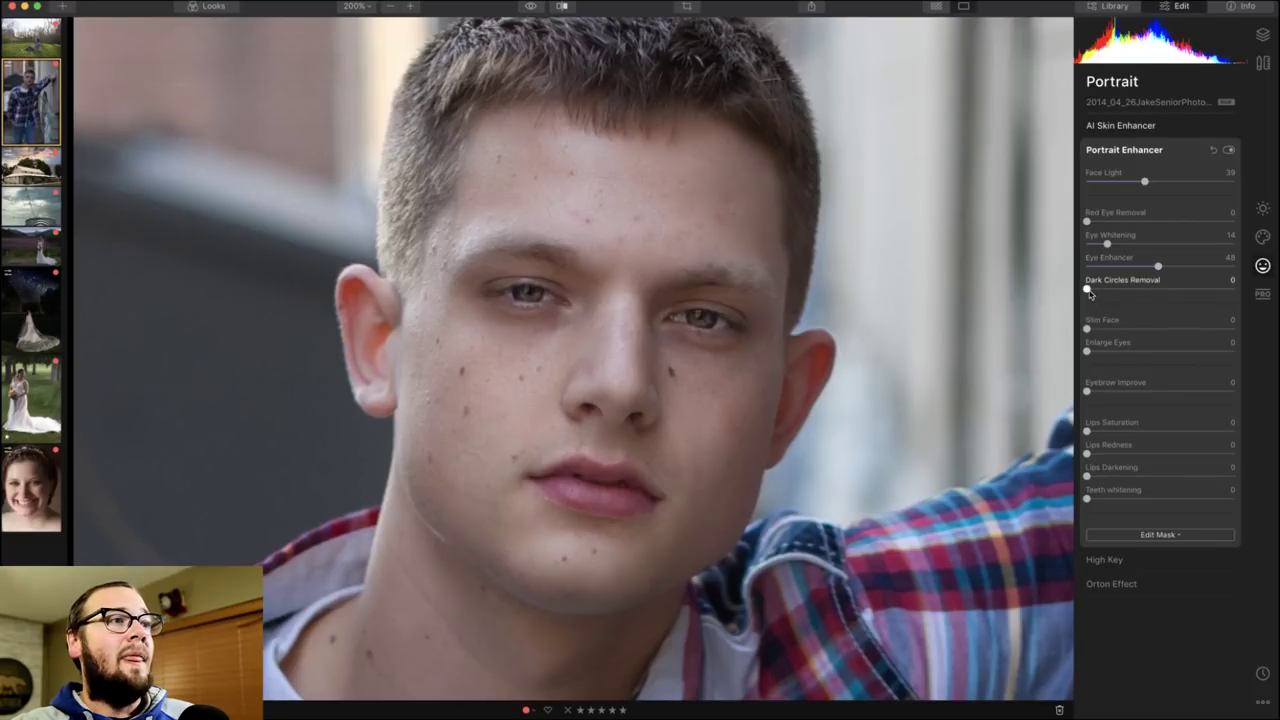
pyautogui.moveTo(1088, 291); pyautogui.dragTo(1175, 297)
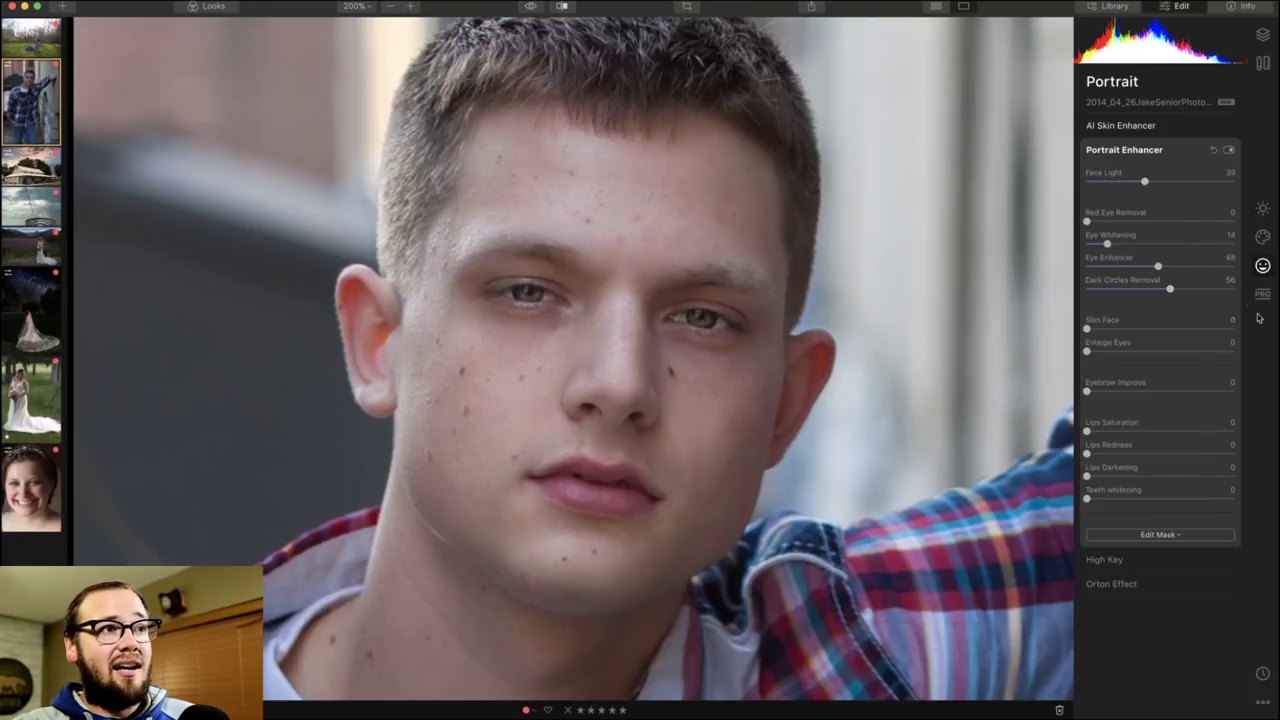
# Reshape the young man's face with Slim Face at 20 and Enlarge Eyes at 63.
pyautogui.moveTo(887, 351); pyautogui.dragTo(889, 367)
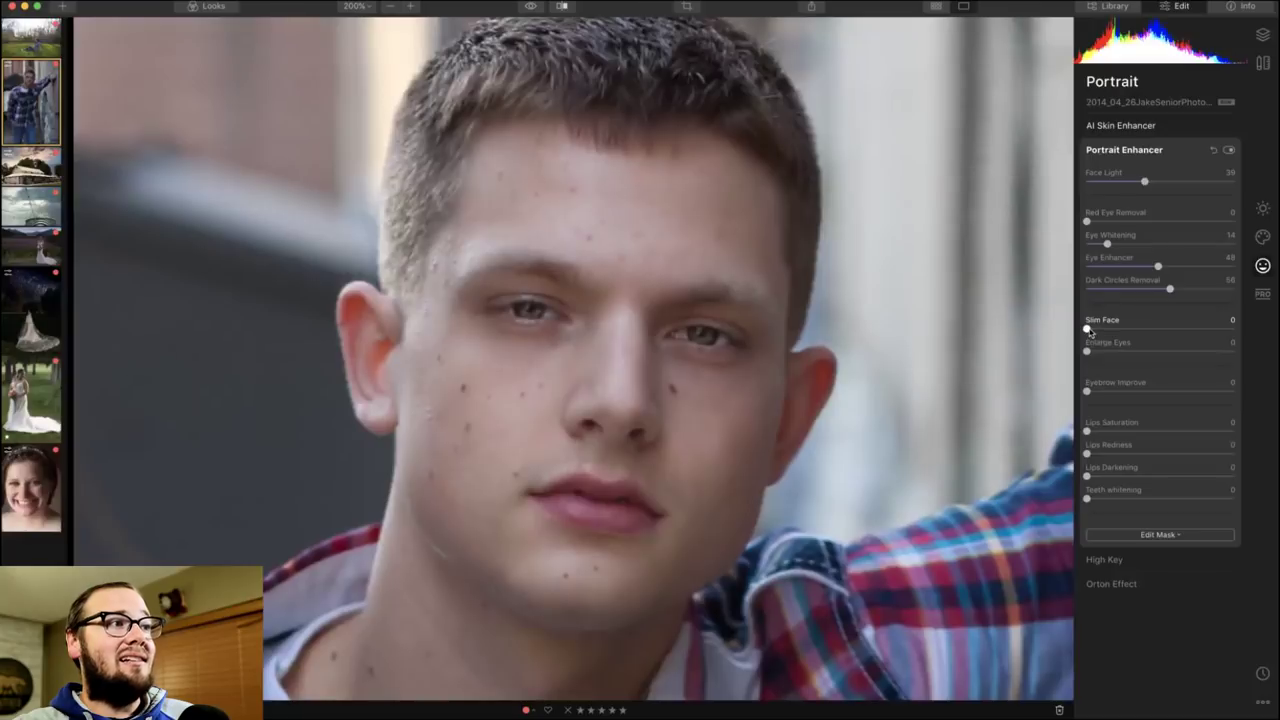
pyautogui.moveTo(1088, 330); pyautogui.dragTo(1118, 333)
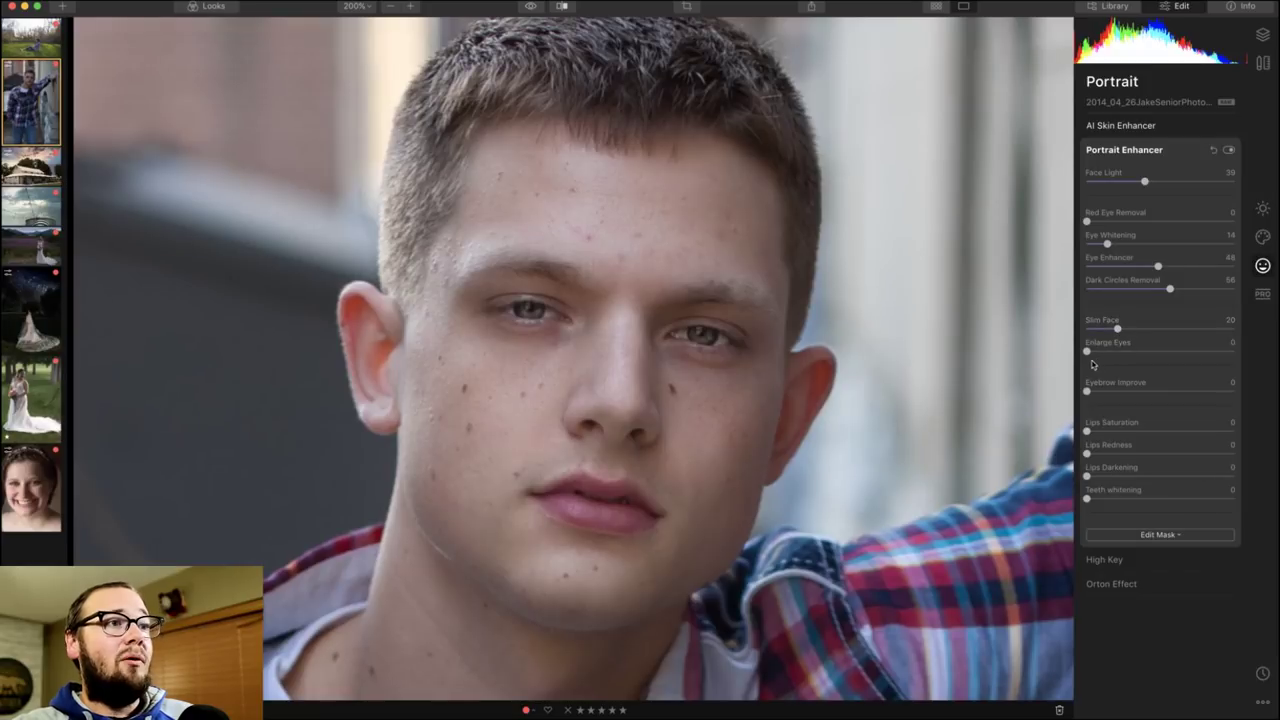
pyautogui.moveTo(1087, 353); pyautogui.dragTo(1253, 361)
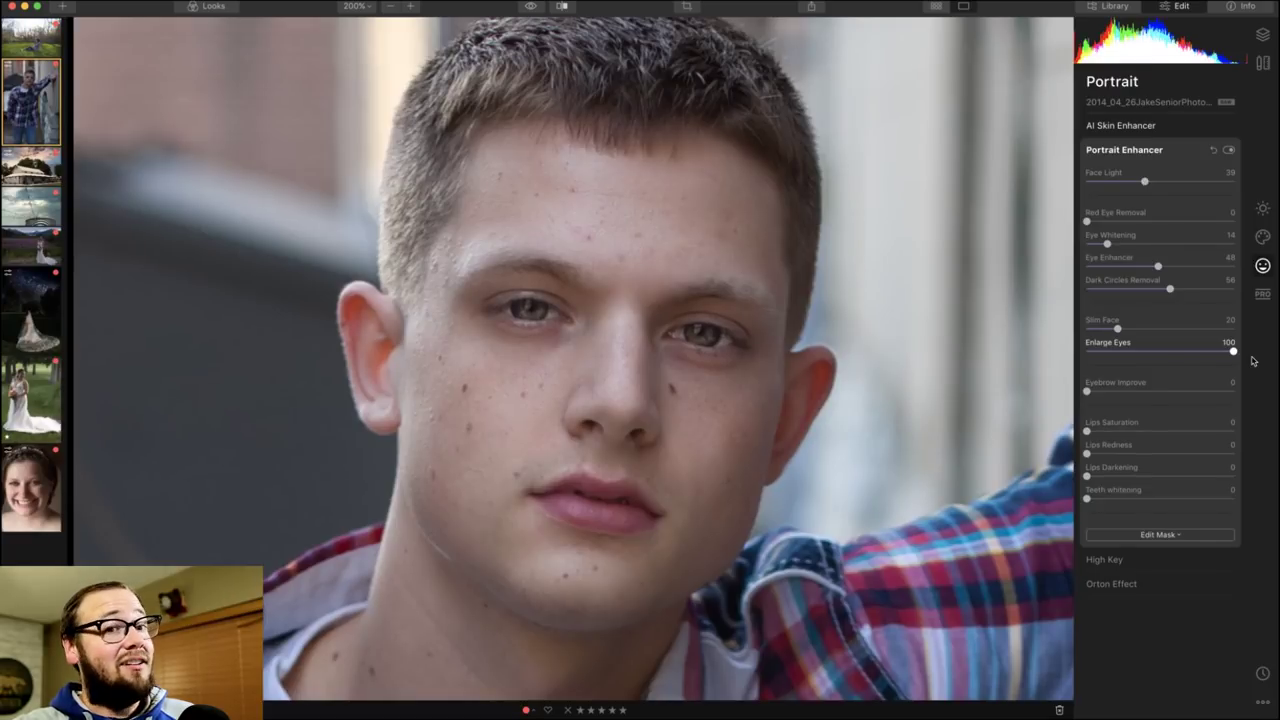
pyautogui.moveTo(1252, 360); pyautogui.dragTo(1183, 357)
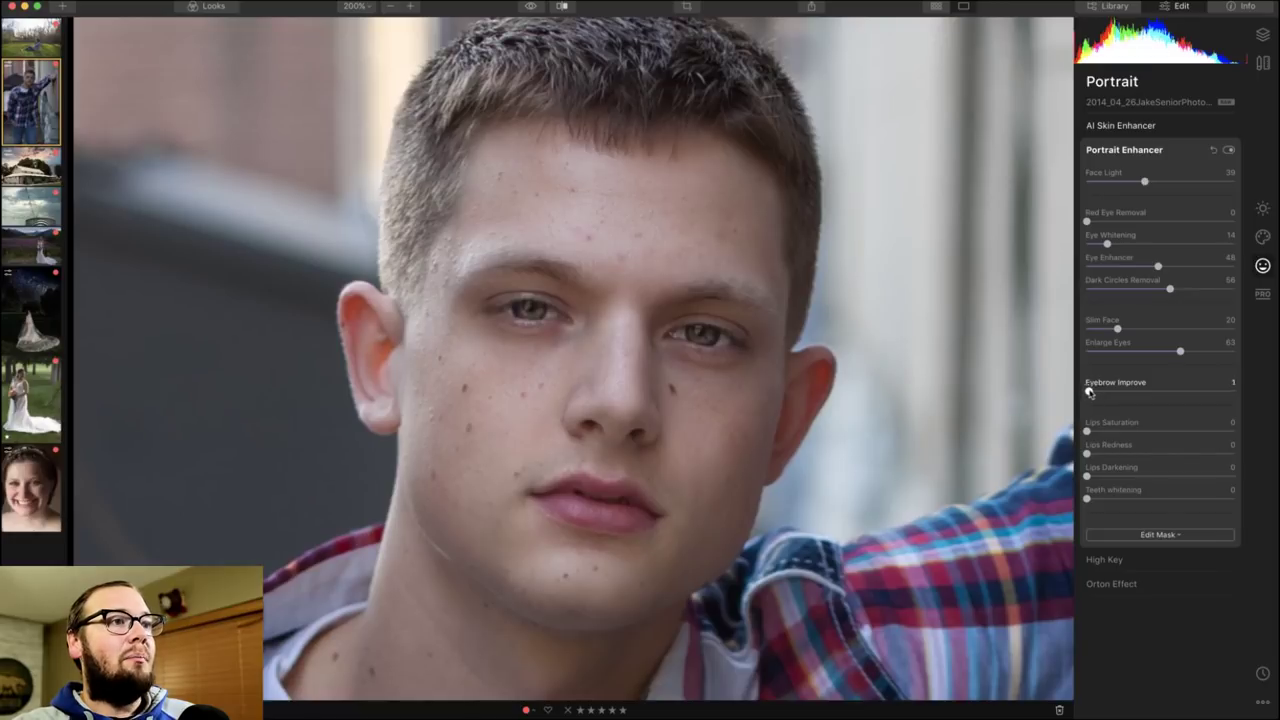
# Set Eyebrow Improve to 55 and Lips Darkening to 28 for the young man's portrait.
pyautogui.moveTo(1088, 391); pyautogui.dragTo(1172, 395)
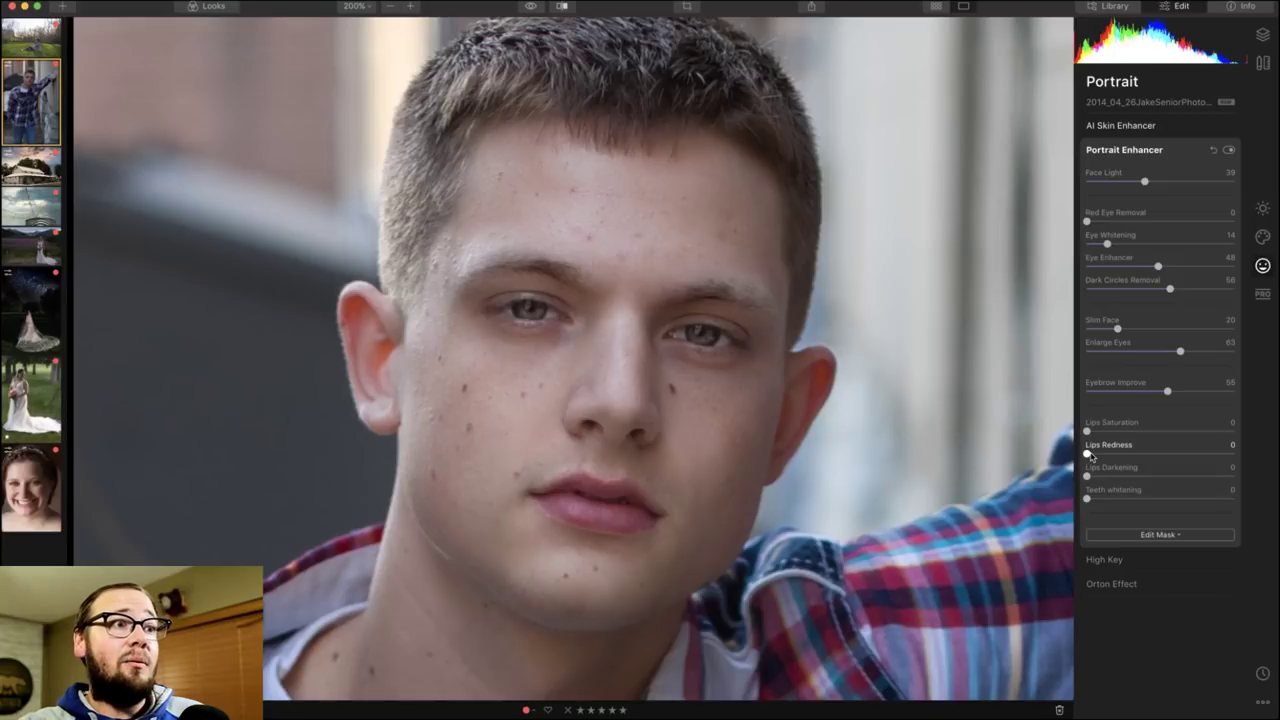
pyautogui.moveTo(1087, 476); pyautogui.dragTo(1132, 479)
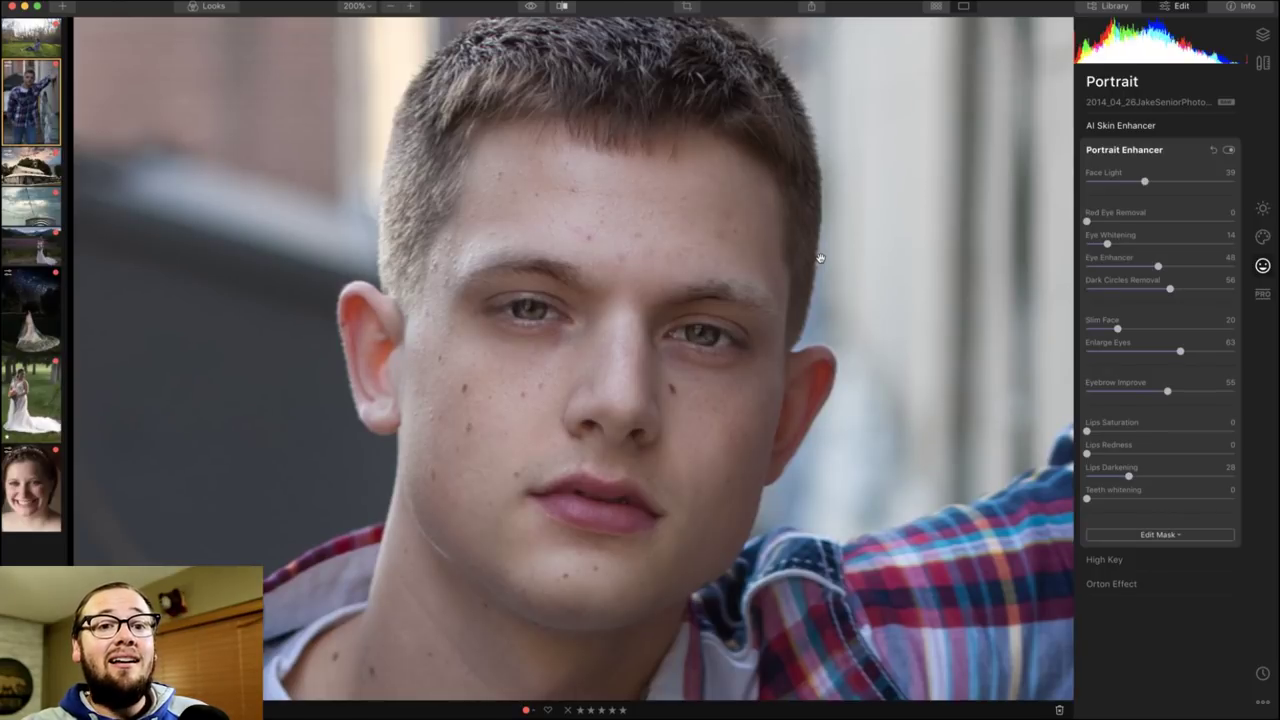
# View the young man's whole photo and compare it with the Portrait Enhancer adjustments off and on.
pyautogui.press('super+0')
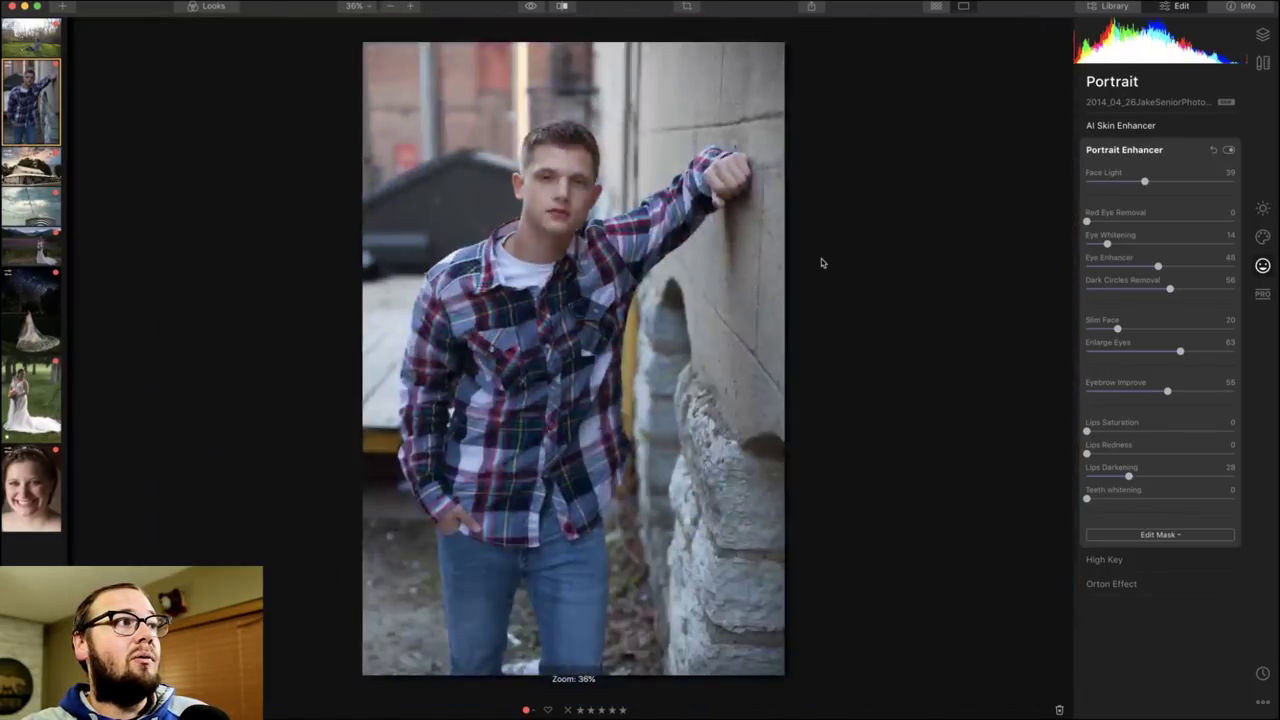
pyautogui.click(1230, 150)
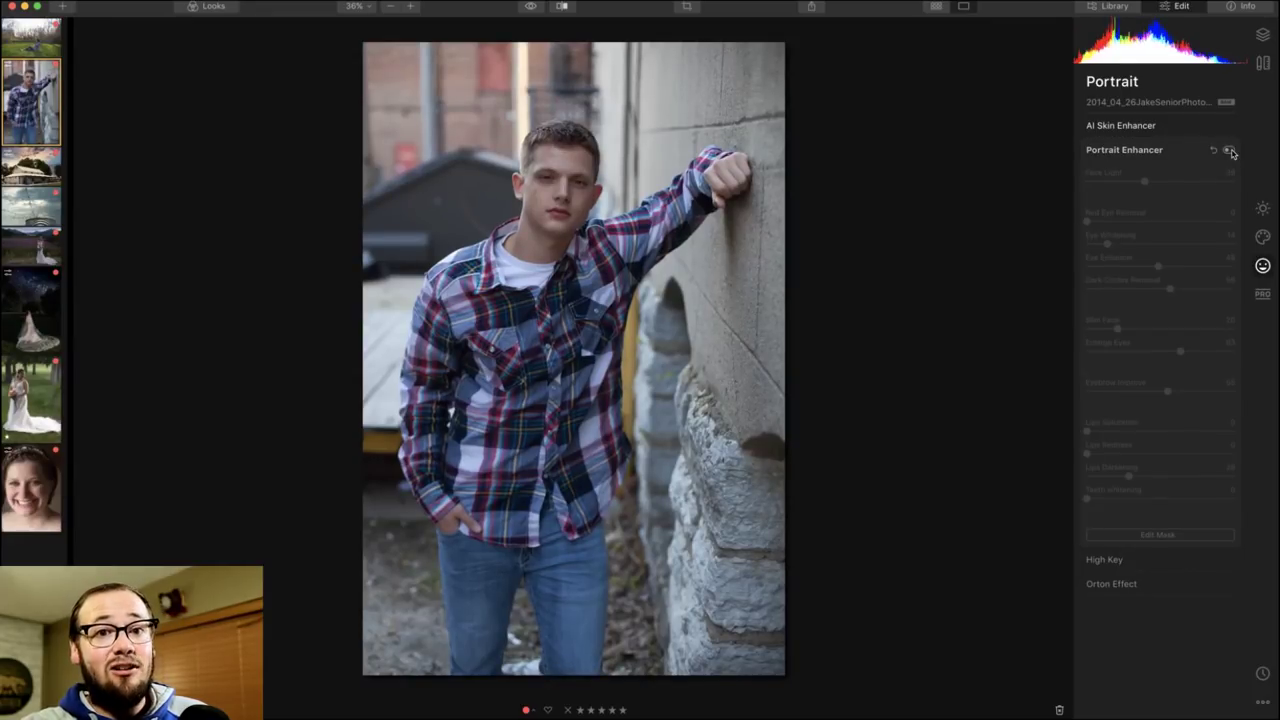
pyautogui.click(1230, 150)
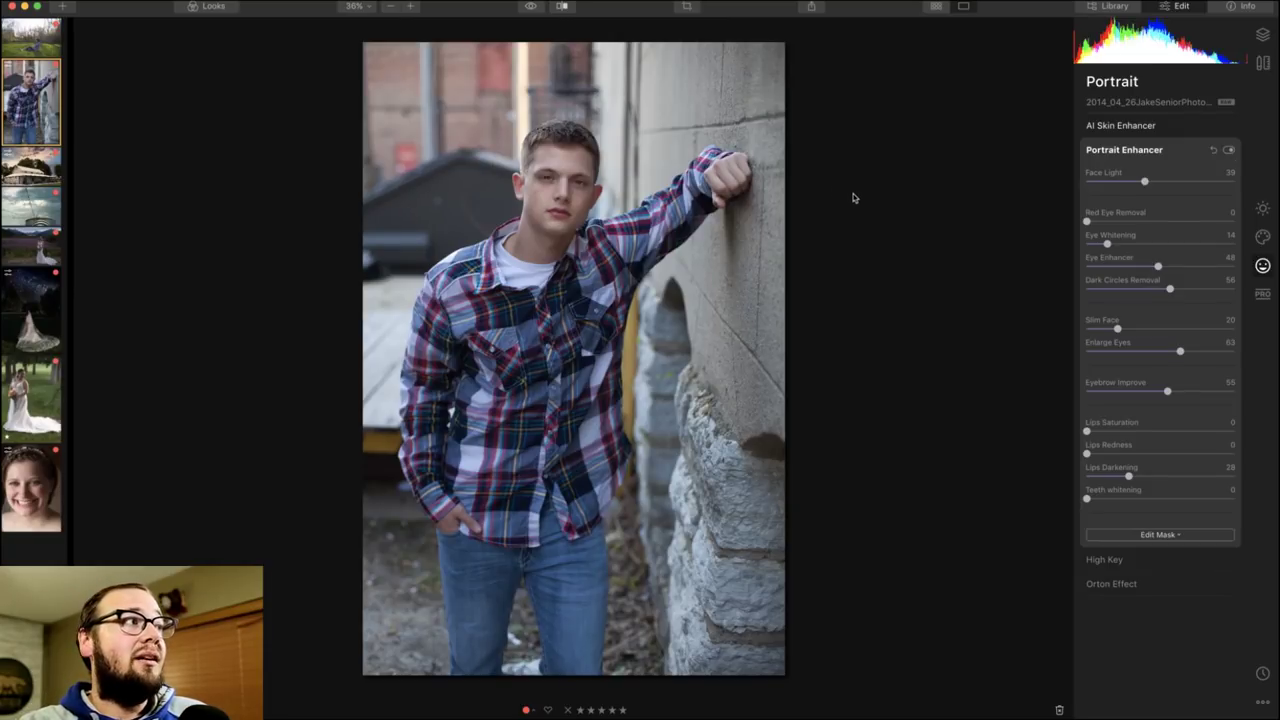
# Smooth the skin in the smiling bride's close-up with AI Skin Enhancer at an amount of 50.
pyautogui.click(30, 492)
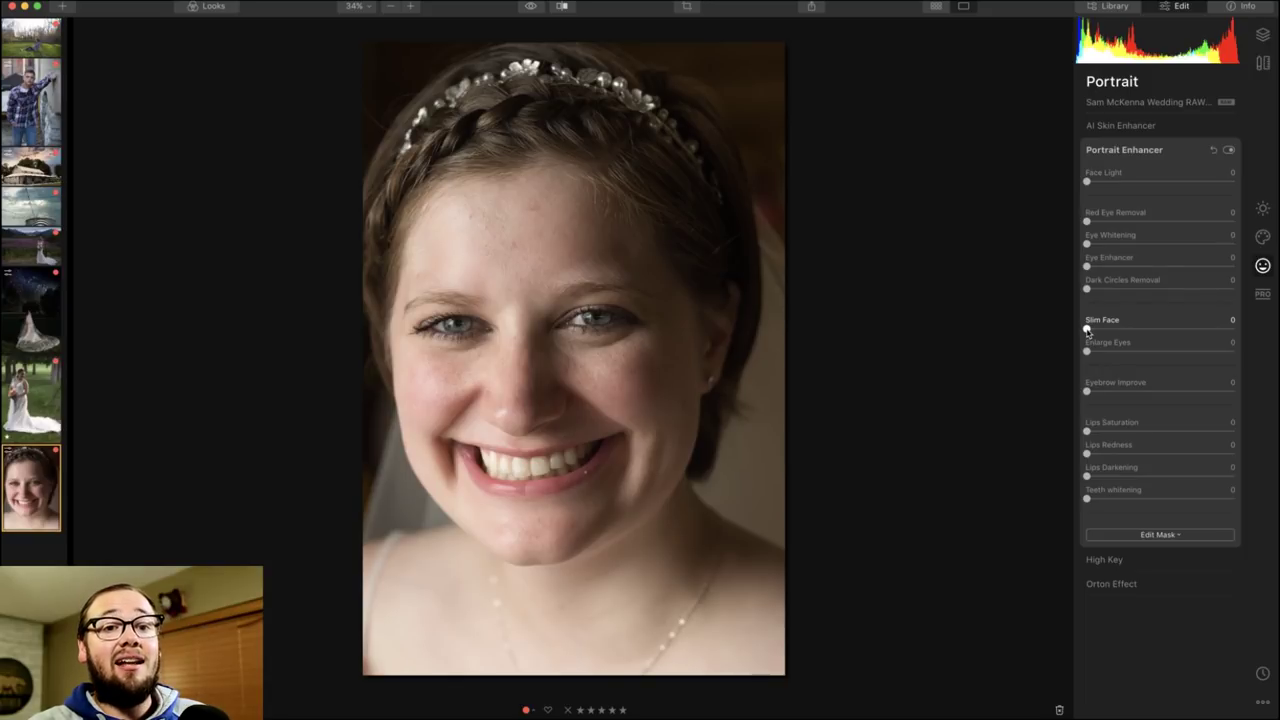
pyautogui.click(1140, 126)
pyautogui.moveTo(1088, 171); pyautogui.dragTo(1148, 172)
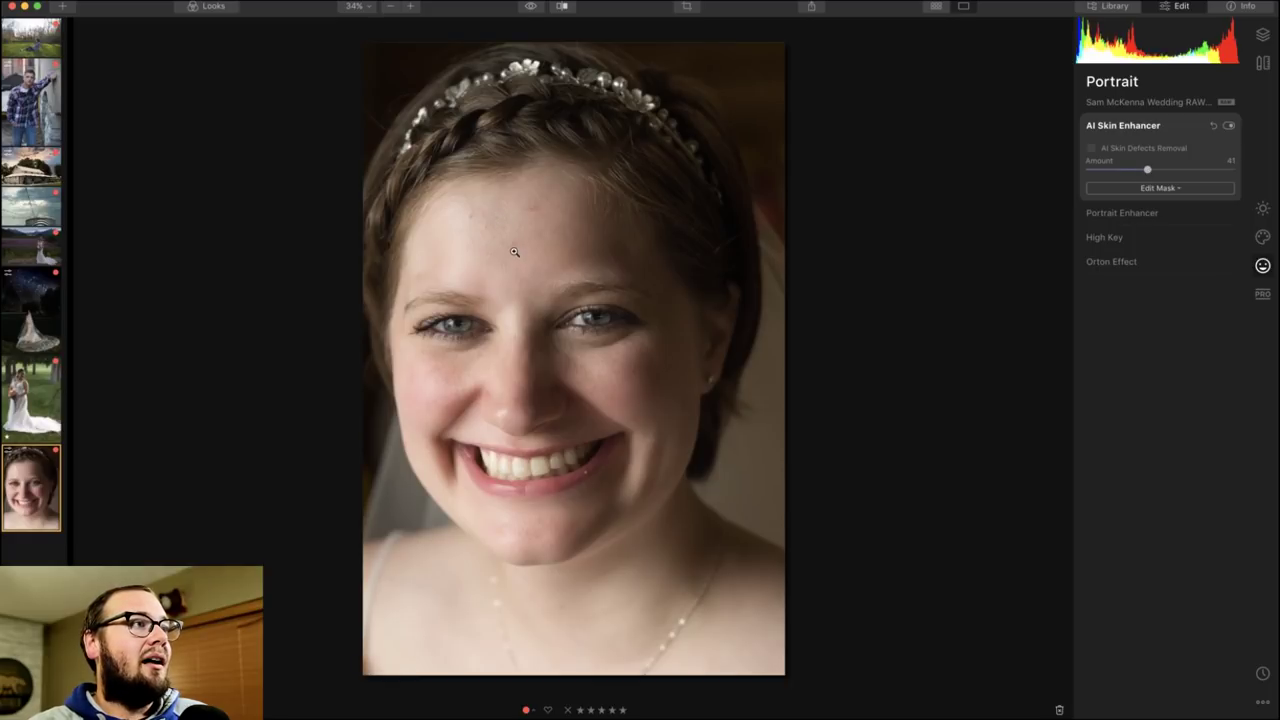
pyautogui.click(514, 252)
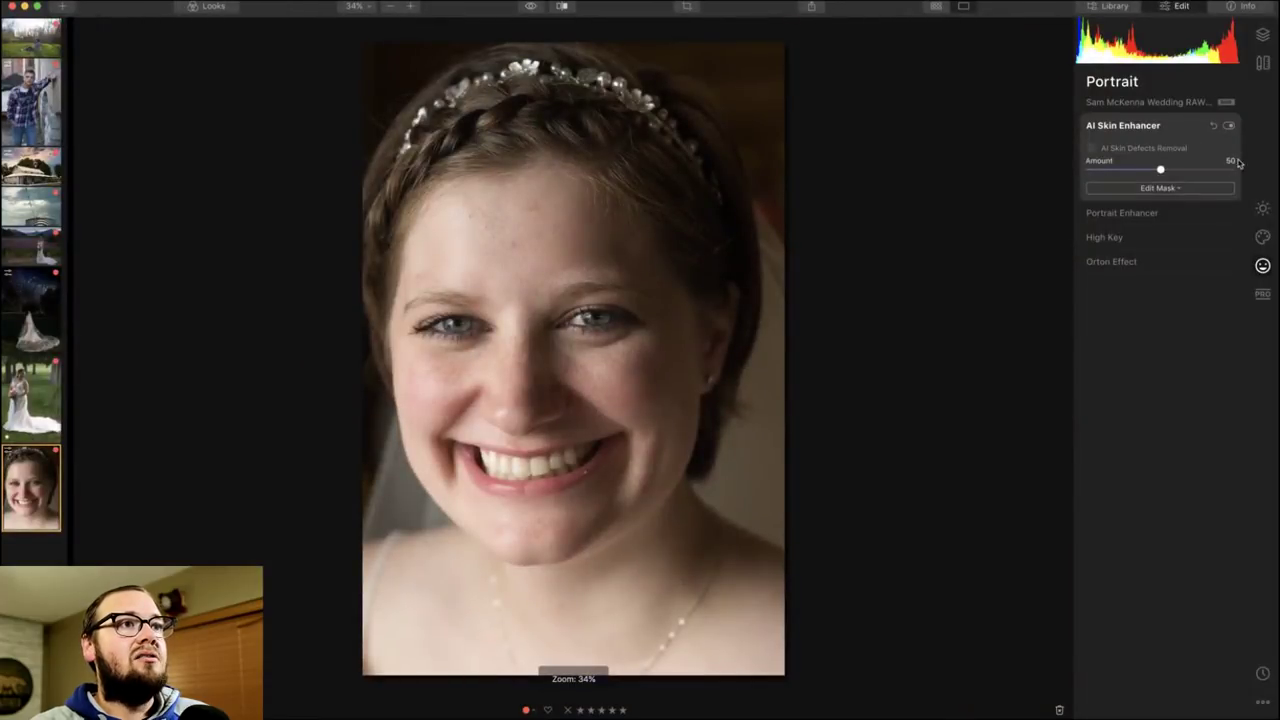
# Brighten the smiling bride's face with Portrait Enhancer, setting Face Light to 16.
pyautogui.click(1163, 126)
pyautogui.click(1143, 150)
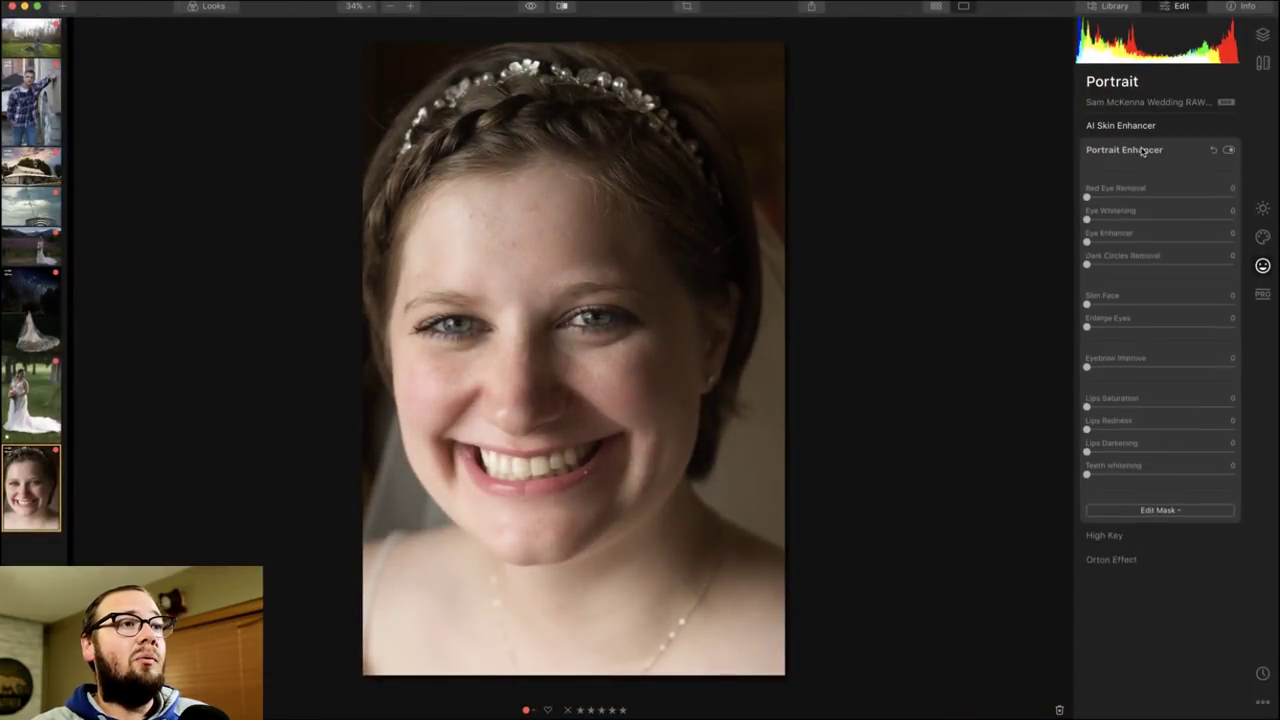
pyautogui.moveTo(1091, 186); pyautogui.dragTo(1114, 185)
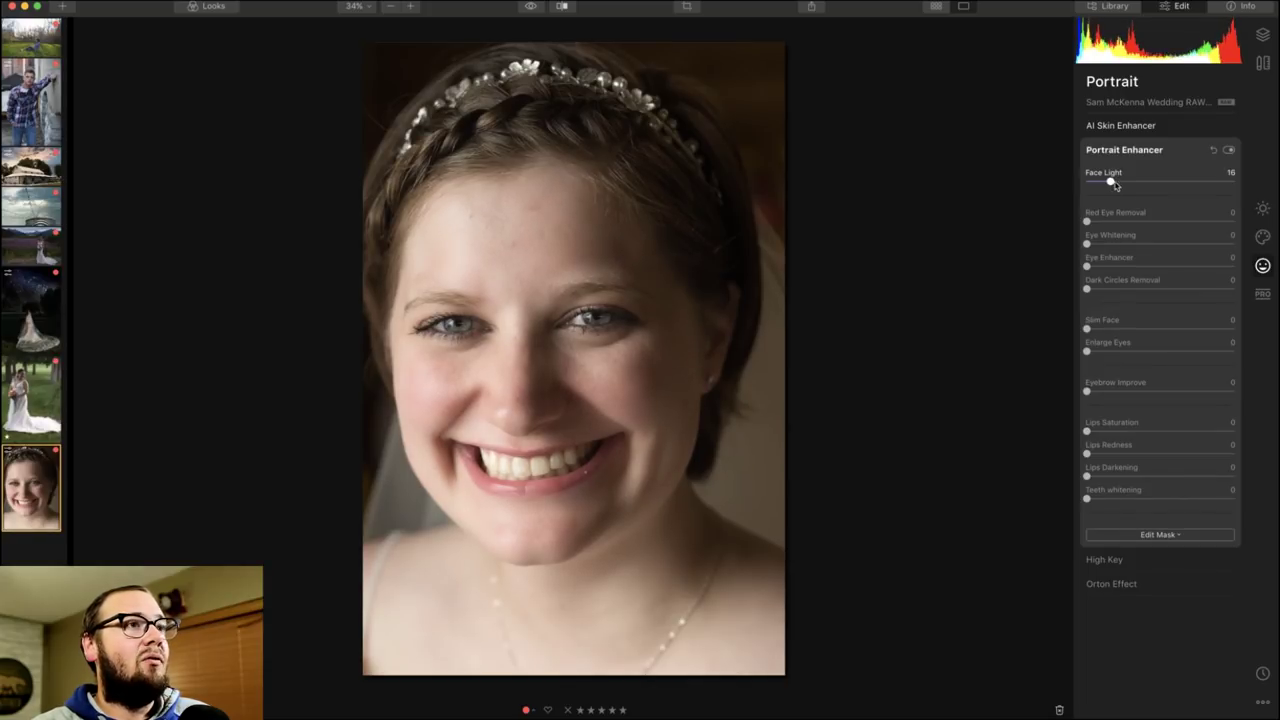
pyautogui.click(1264, 211)
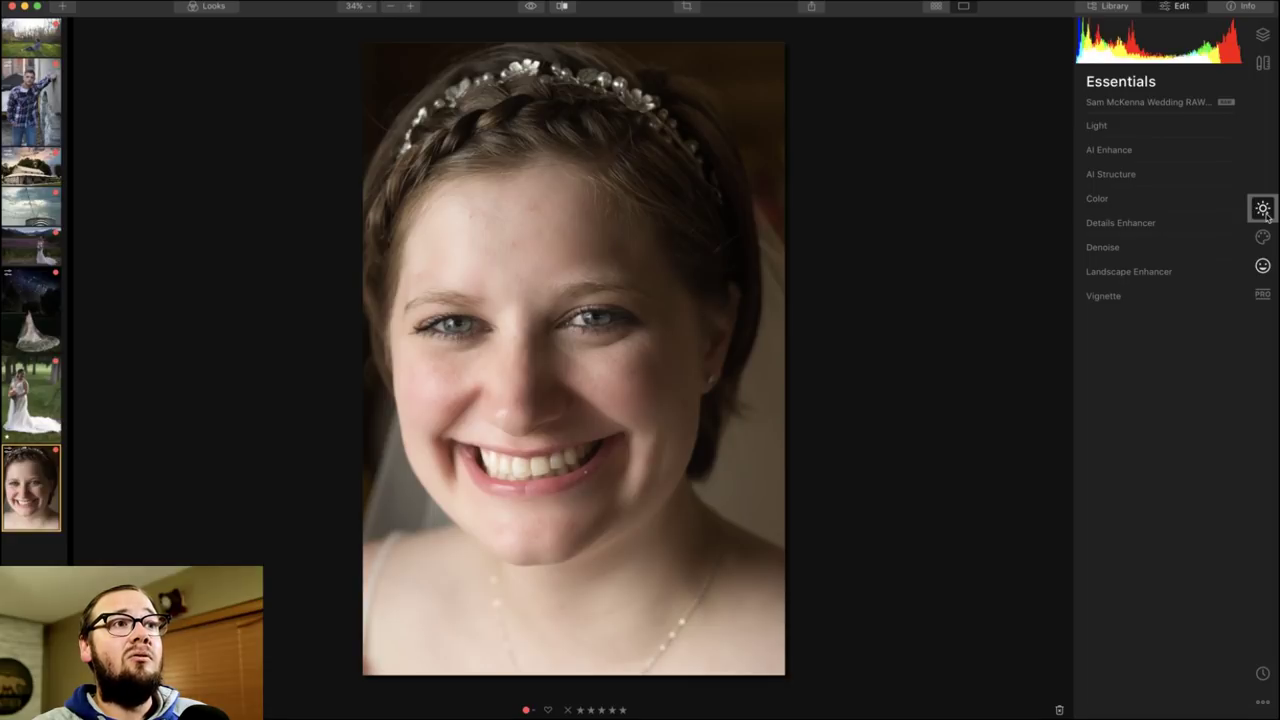
pyautogui.click(1120, 126)
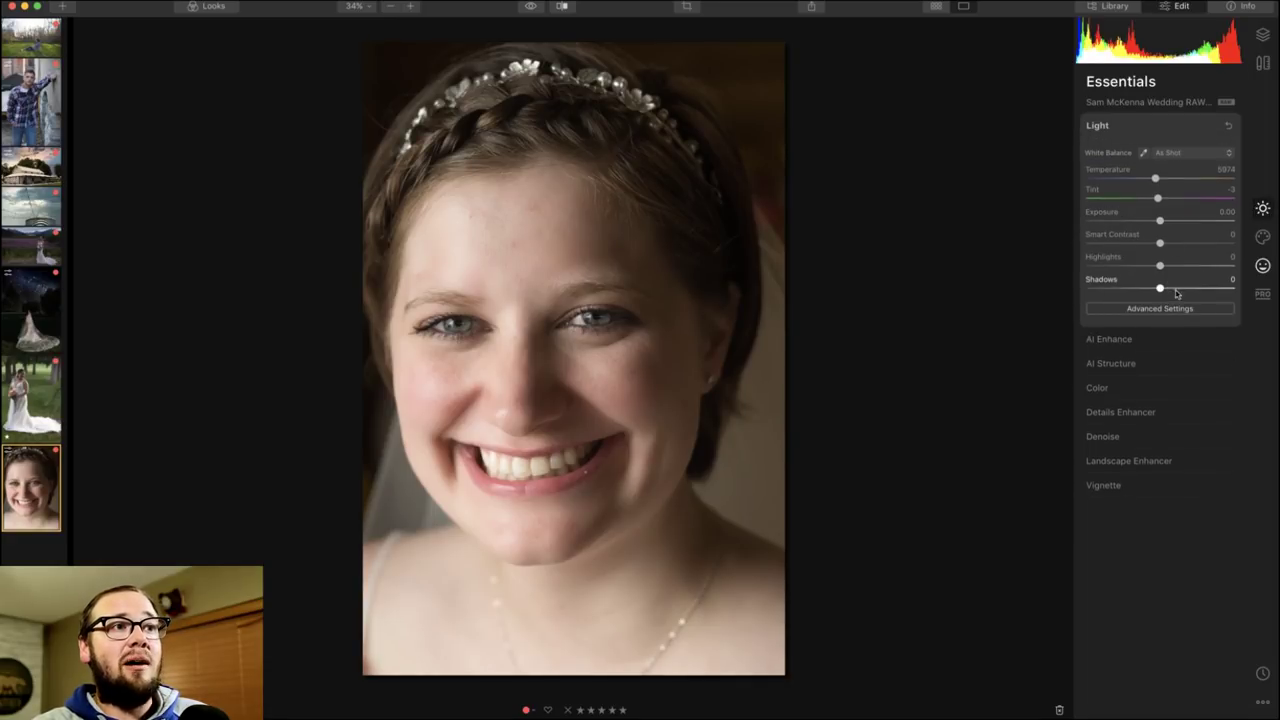
pyautogui.click(1121, 130)
pyautogui.click(1262, 293)
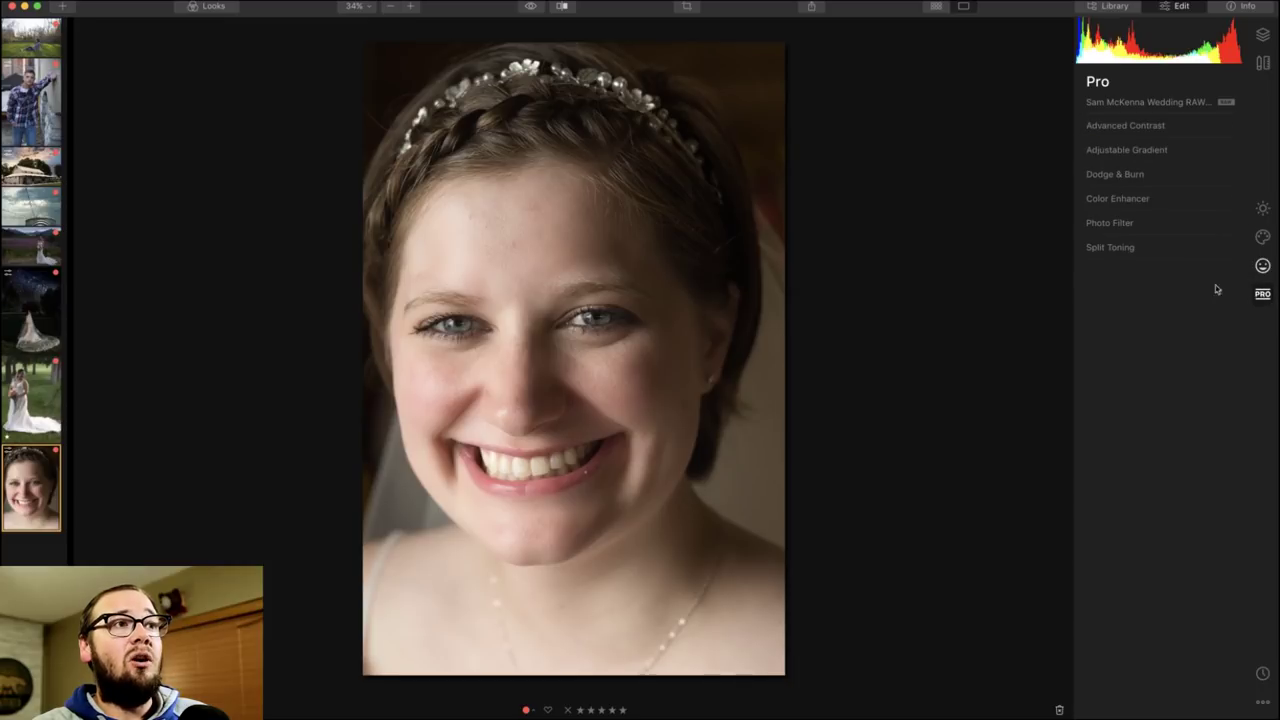
pyautogui.click(1262, 240)
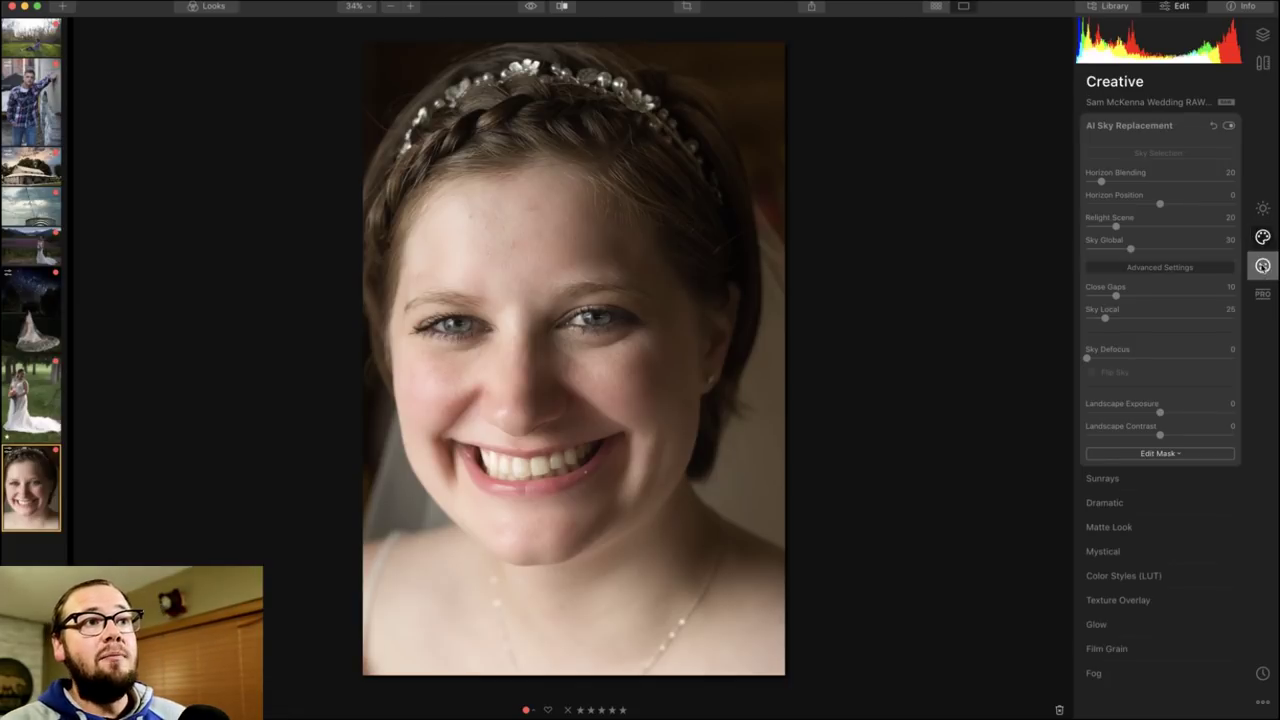
pyautogui.click(1262, 265)
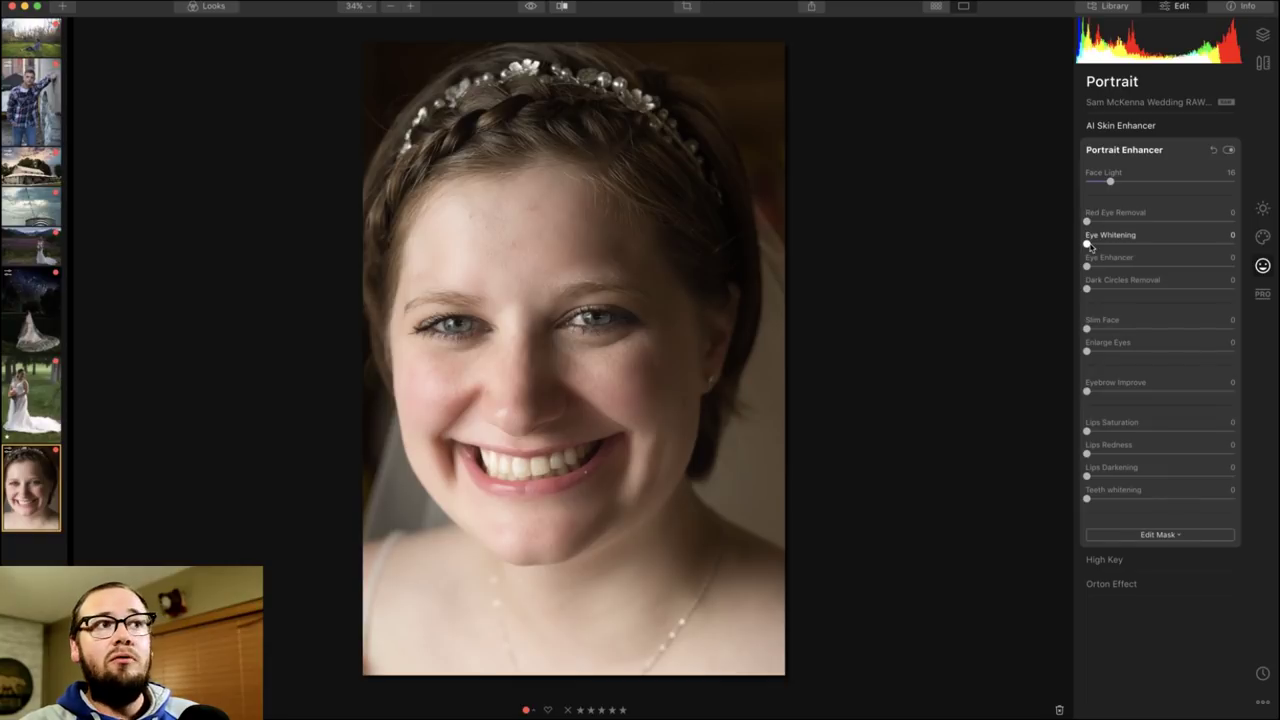
# Set the smiling bride's Eye Whitening to 15, Eye Enhancer to 46 and Dark Circles Removal to 69 in Portrait Enhancer.
pyautogui.moveTo(1088, 246); pyautogui.dragTo(1158, 271)
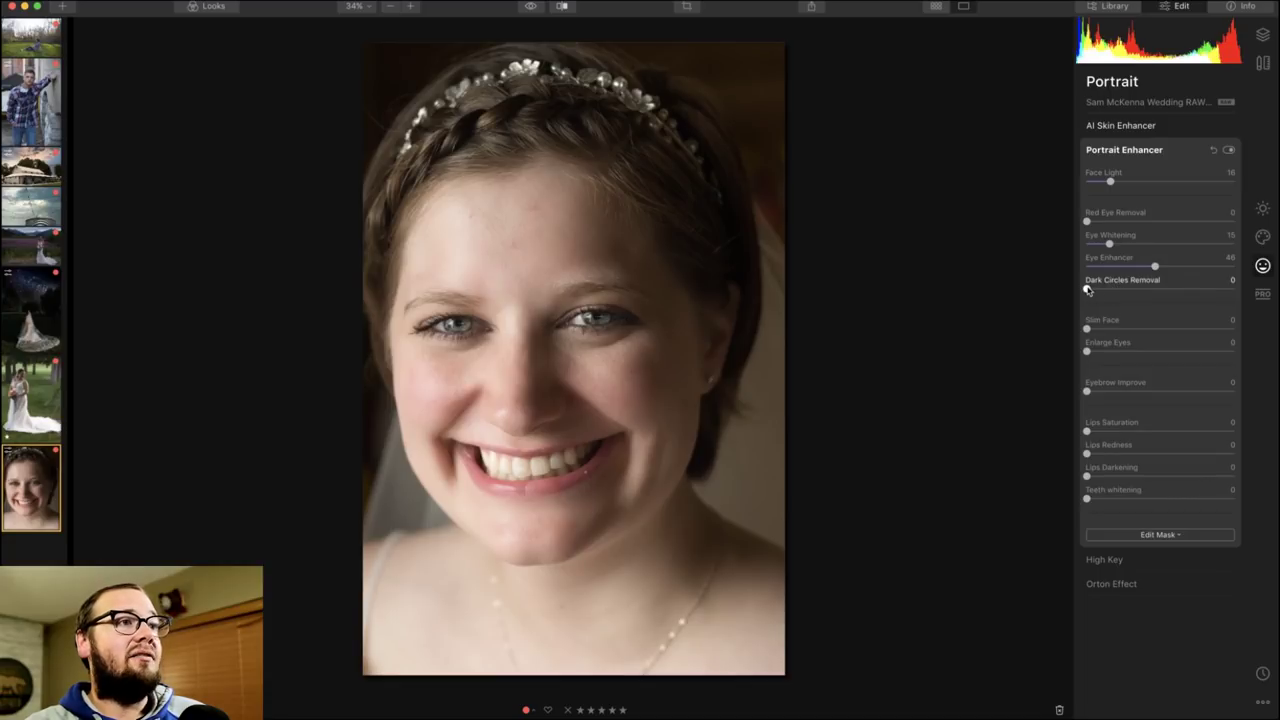
pyautogui.moveTo(1088, 289); pyautogui.dragTo(1198, 291)
pyautogui.moveTo(1198, 291); pyautogui.dragTo(1192, 294)
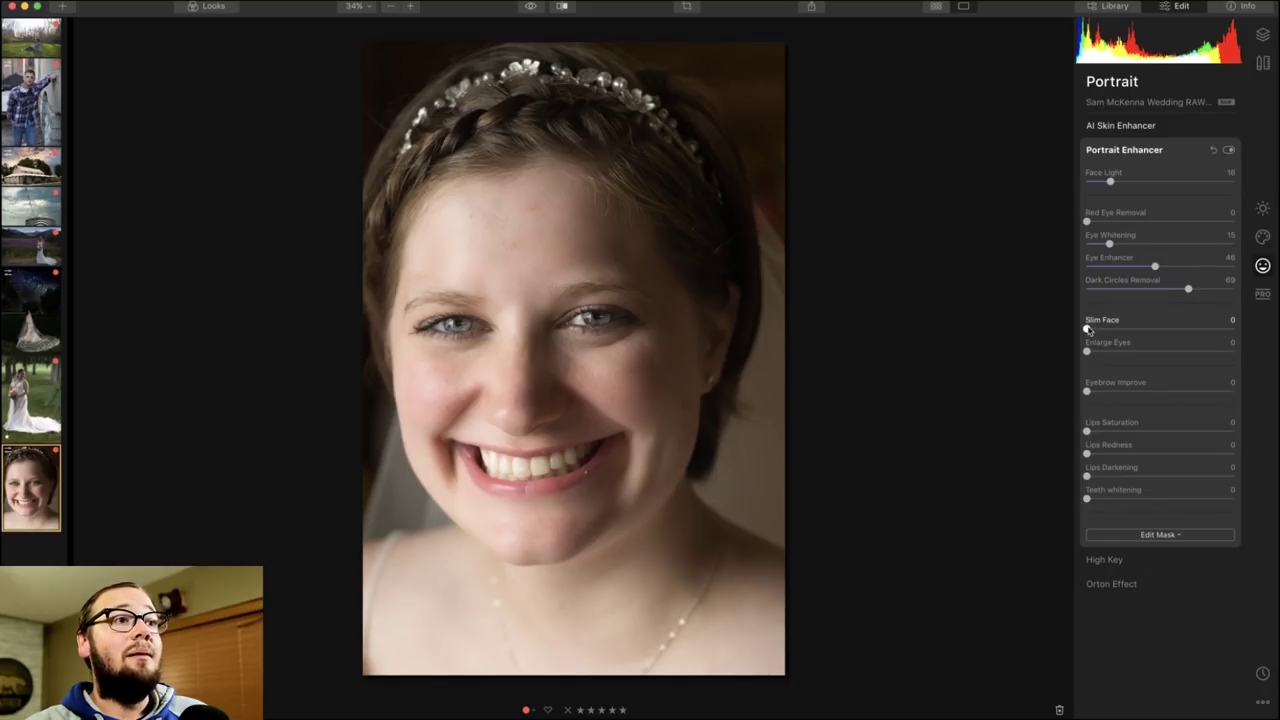
# Set Slim Face to 62, Enlarge Eyes to 33 and Eyebrow Improve to 34 for the smiling bride's face.
pyautogui.moveTo(1088, 330); pyautogui.dragTo(1110, 330)
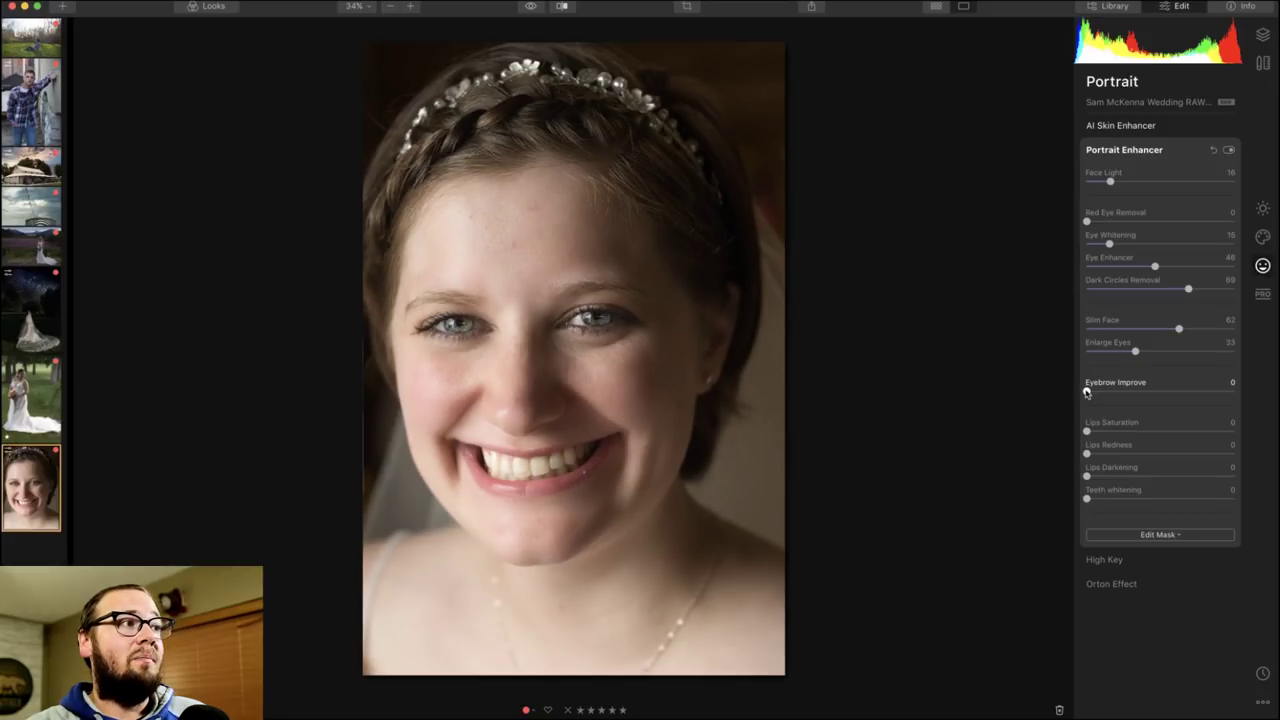
pyautogui.moveTo(1088, 392); pyautogui.dragTo(1138, 392)
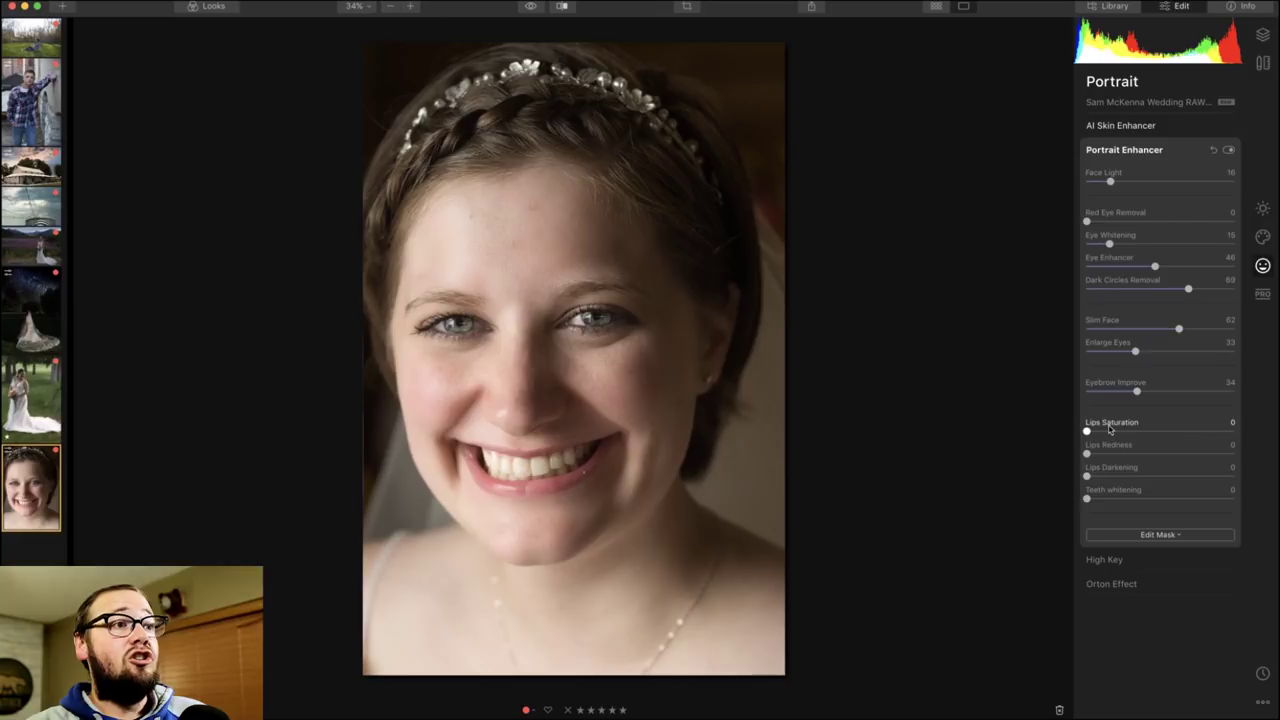
# Set Lips Saturation to 7, Lips Redness to 18 and Teeth whitening to 46, checking the smile at 100% zoom.
pyautogui.moveTo(1086, 431); pyautogui.dragTo(1118, 455)
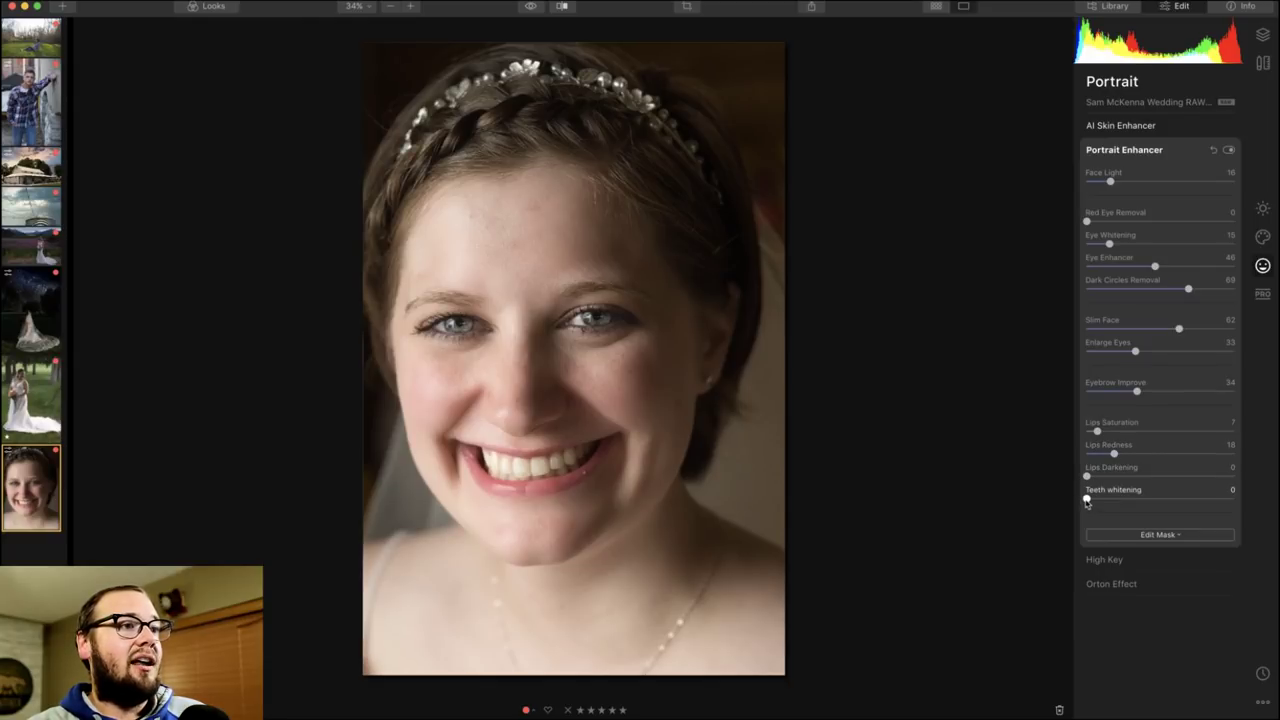
pyautogui.moveTo(1087, 500); pyautogui.dragTo(1229, 495)
pyautogui.click(536, 466)
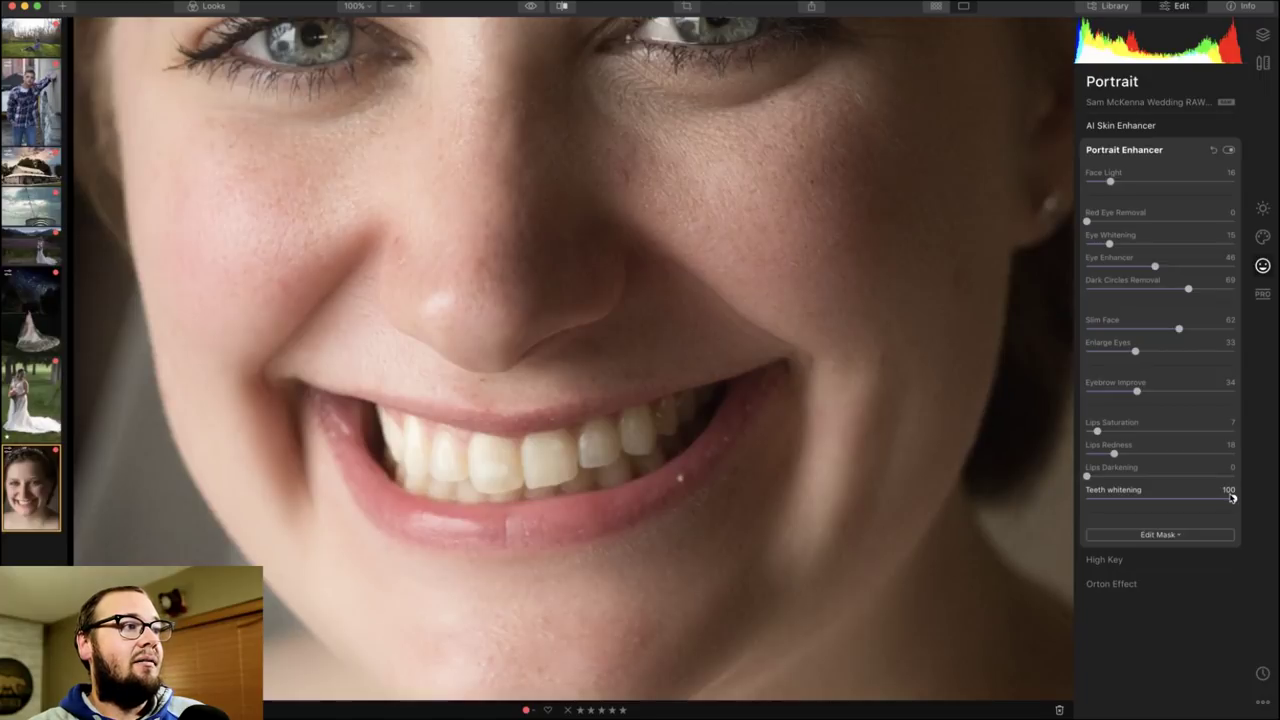
pyautogui.click(1140, 499)
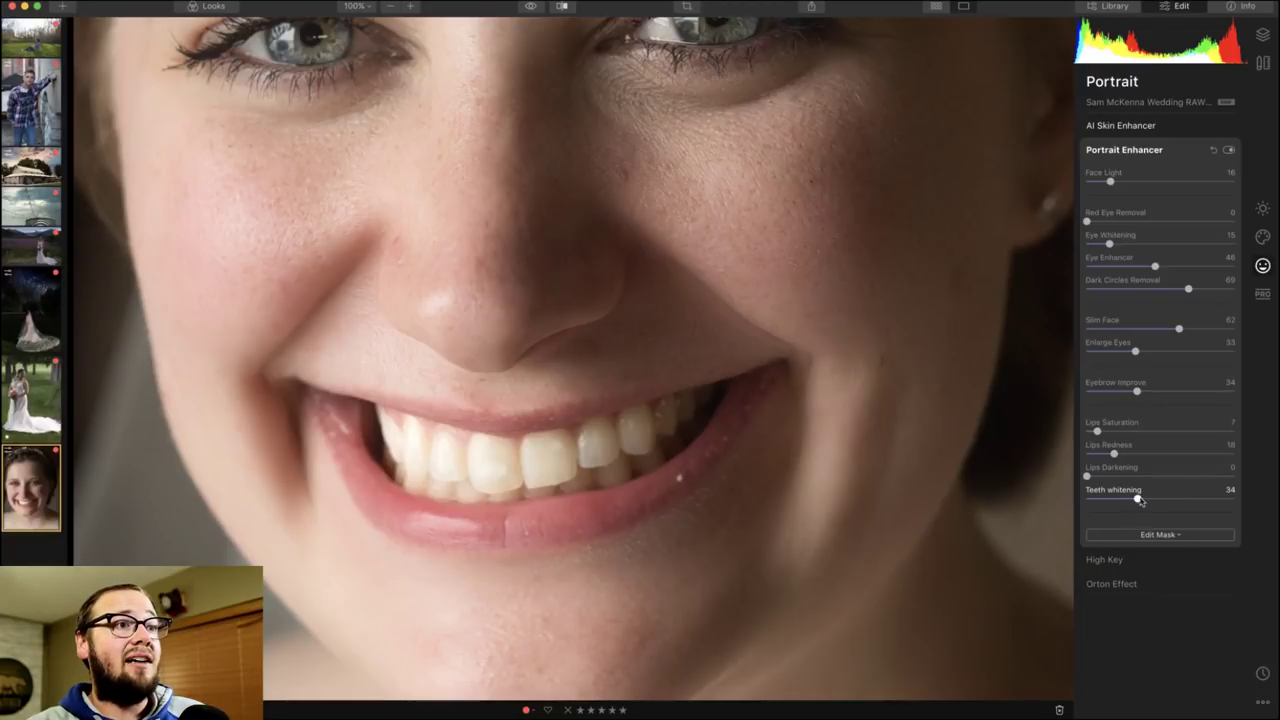
pyautogui.click(637, 331)
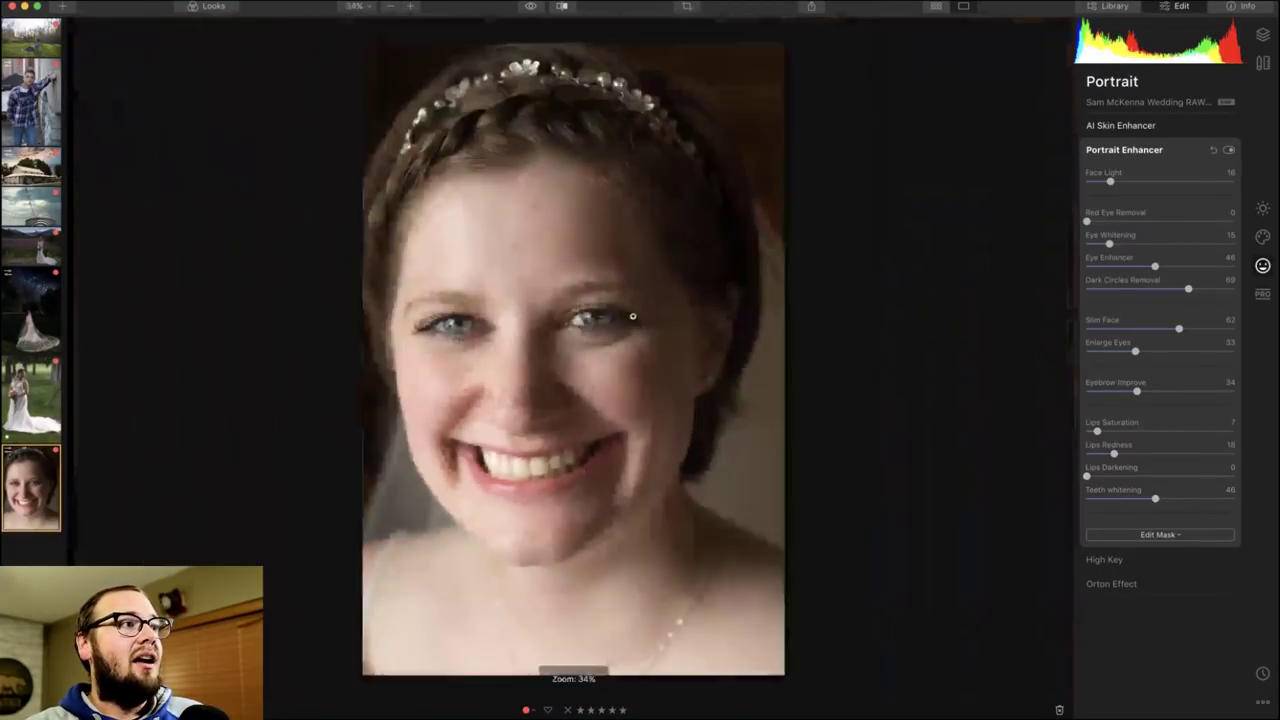
# Compare the smiling bride's portrait before and after retouching by sweeping the split divider across her face.
pyautogui.click(562, 6)
pyautogui.moveTo(622, 90); pyautogui.dragTo(383, 165)
pyautogui.moveTo(287, 171); pyautogui.dragTo(361, 183)
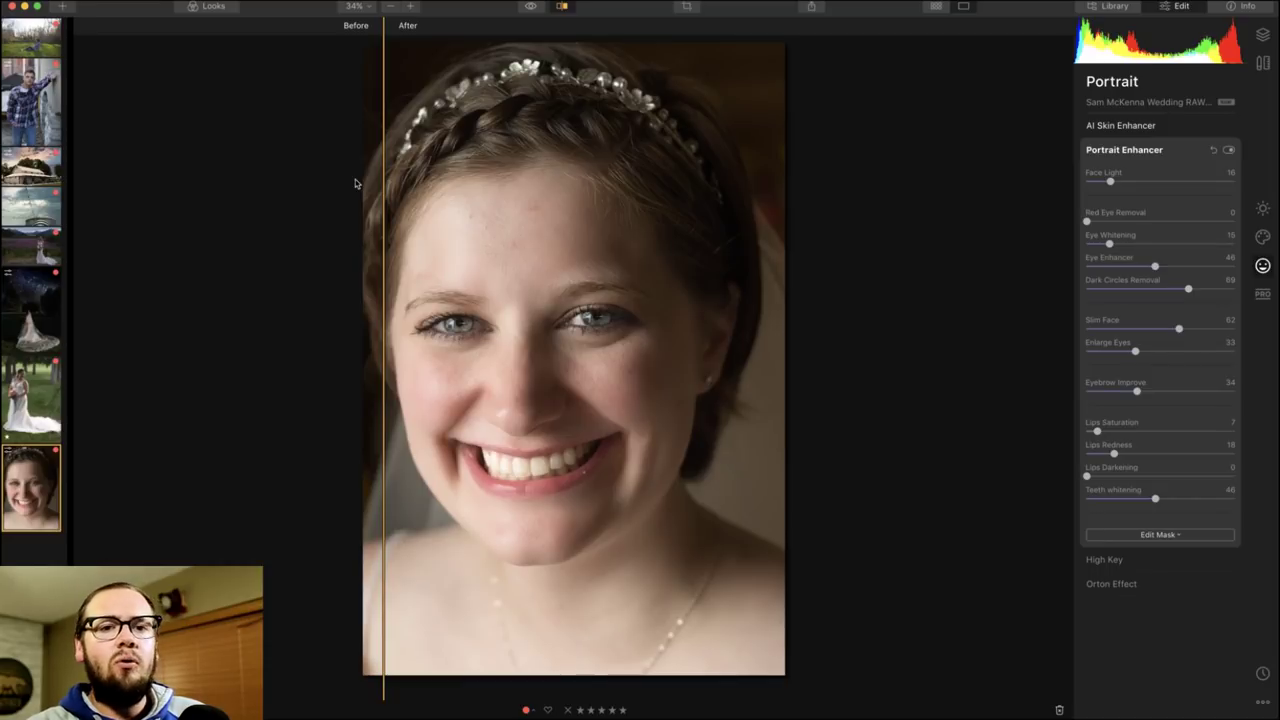
pyautogui.moveTo(354, 183); pyautogui.dragTo(513, 174)
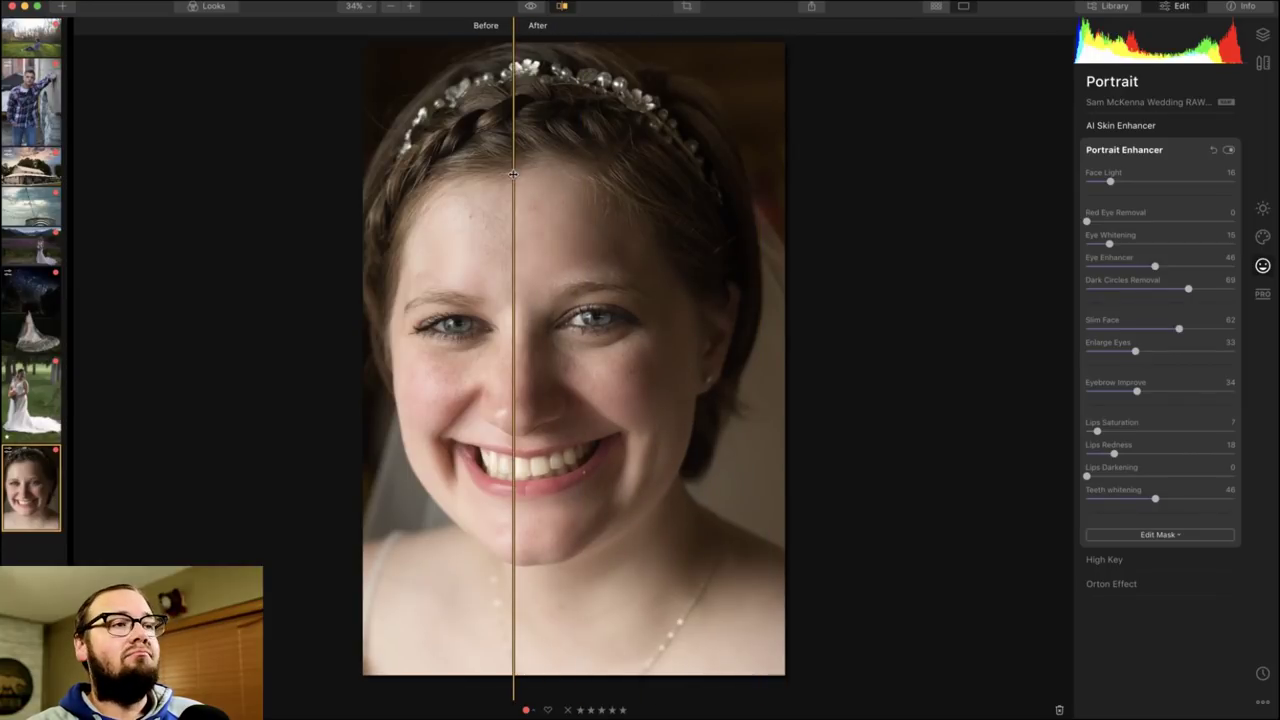
pyautogui.moveTo(513, 174); pyautogui.dragTo(382, 170)
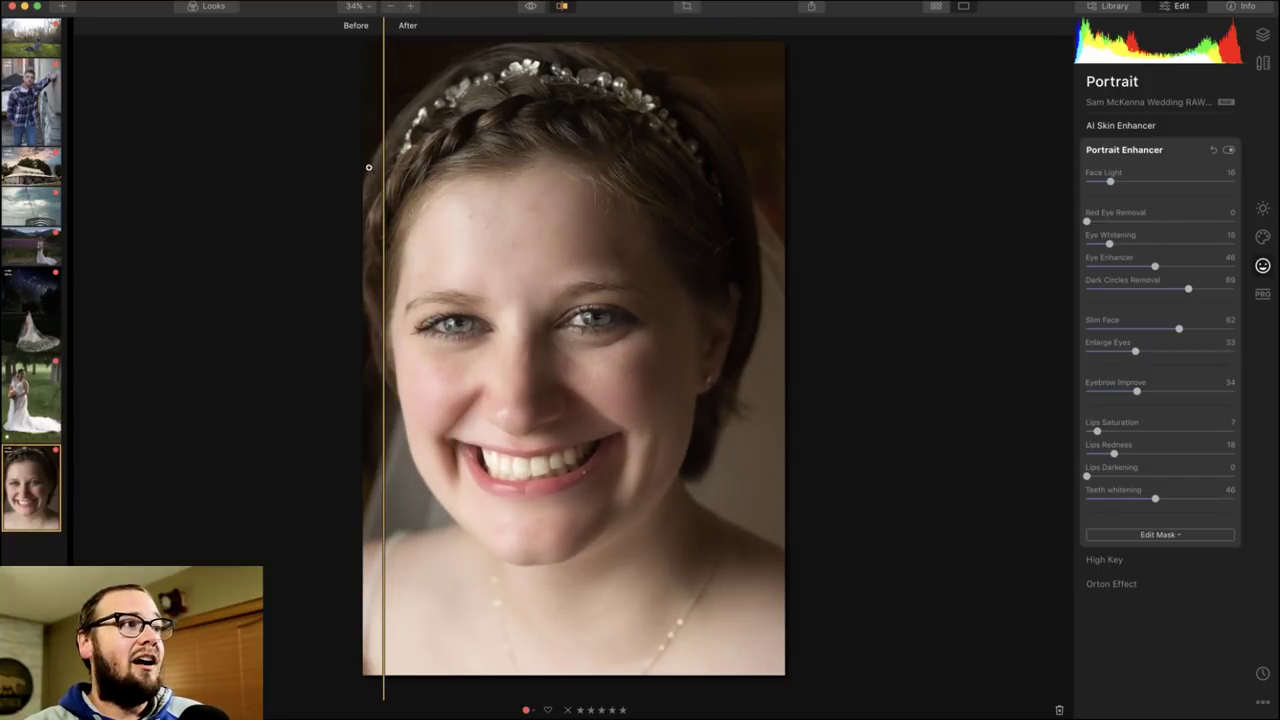
pyautogui.click(563, 7)
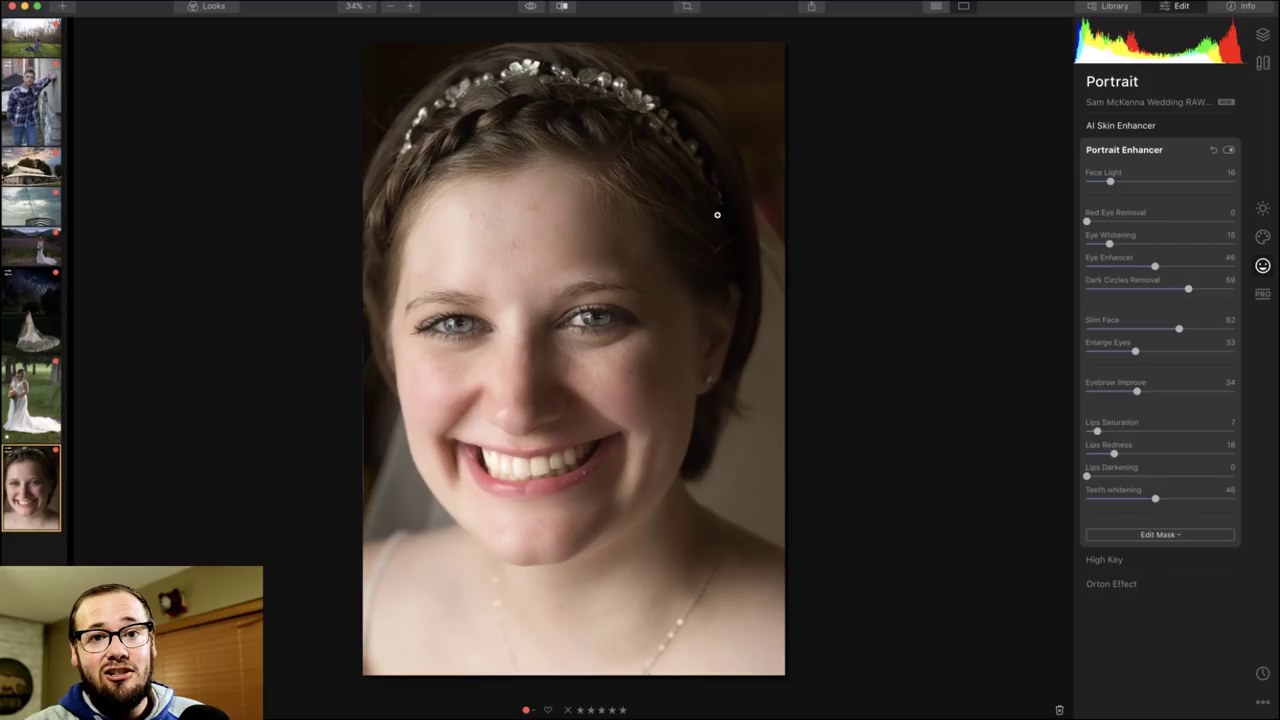
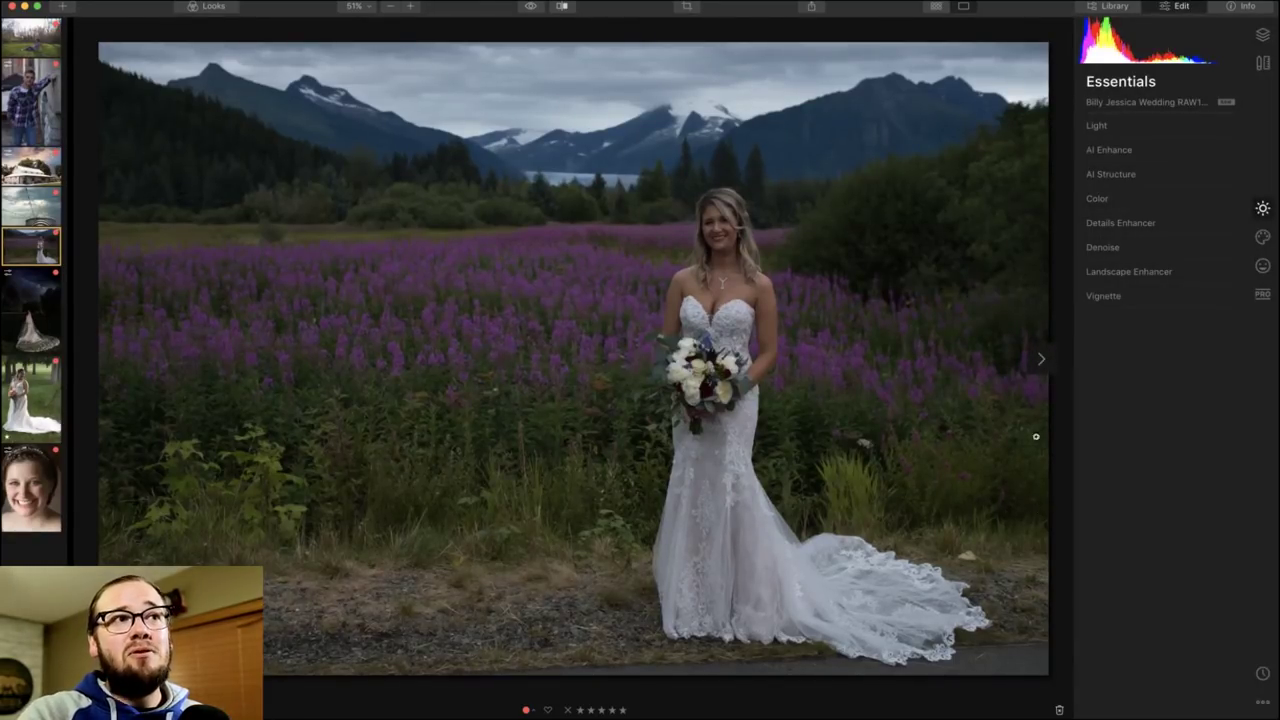
# Brighten the photo of the bride in the purple flower field with AI Enhance, setting AI Accent to 63.
pyautogui.click(1129, 150)
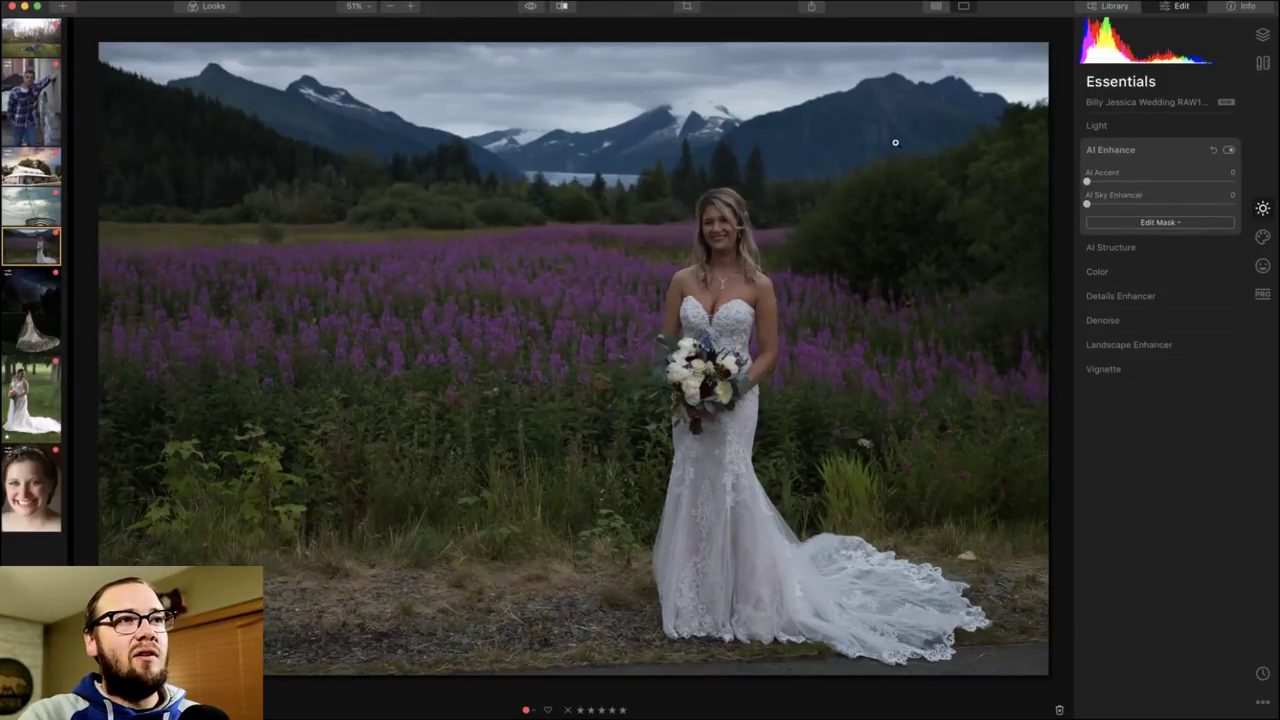
pyautogui.moveTo(1087, 182); pyautogui.dragTo(1151, 176)
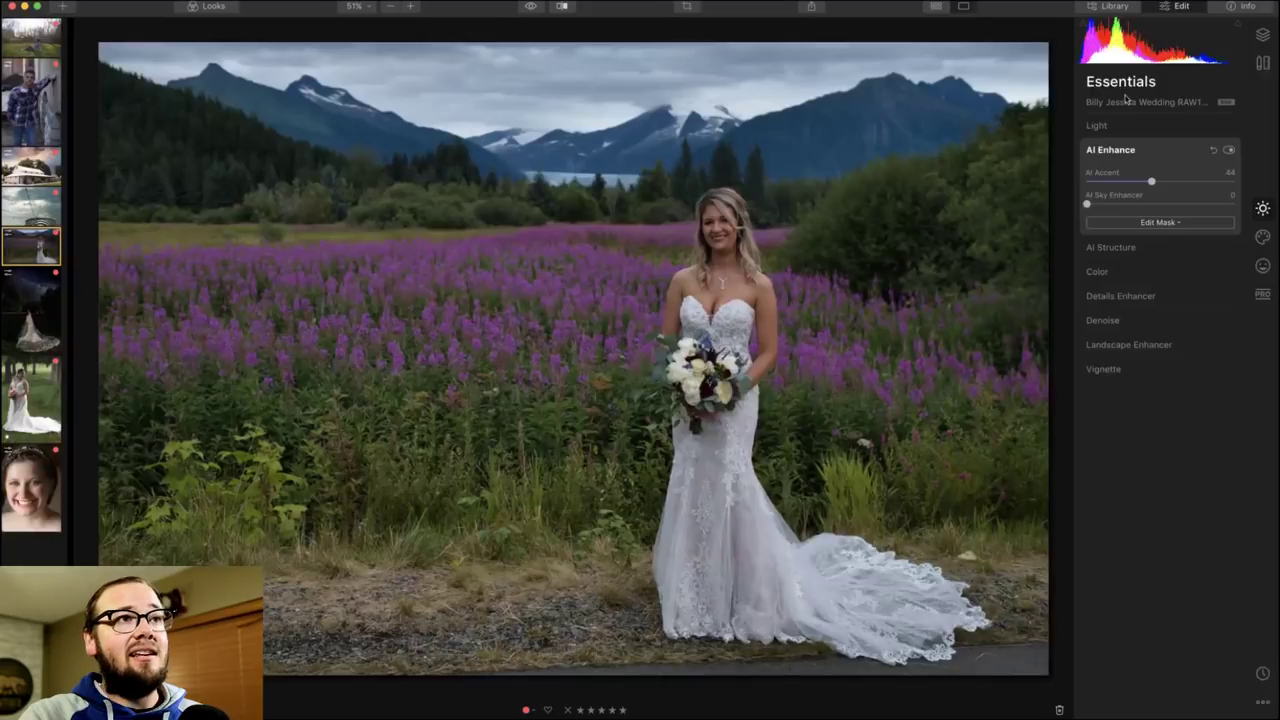
pyautogui.moveTo(1151, 182); pyautogui.dragTo(1175, 184)
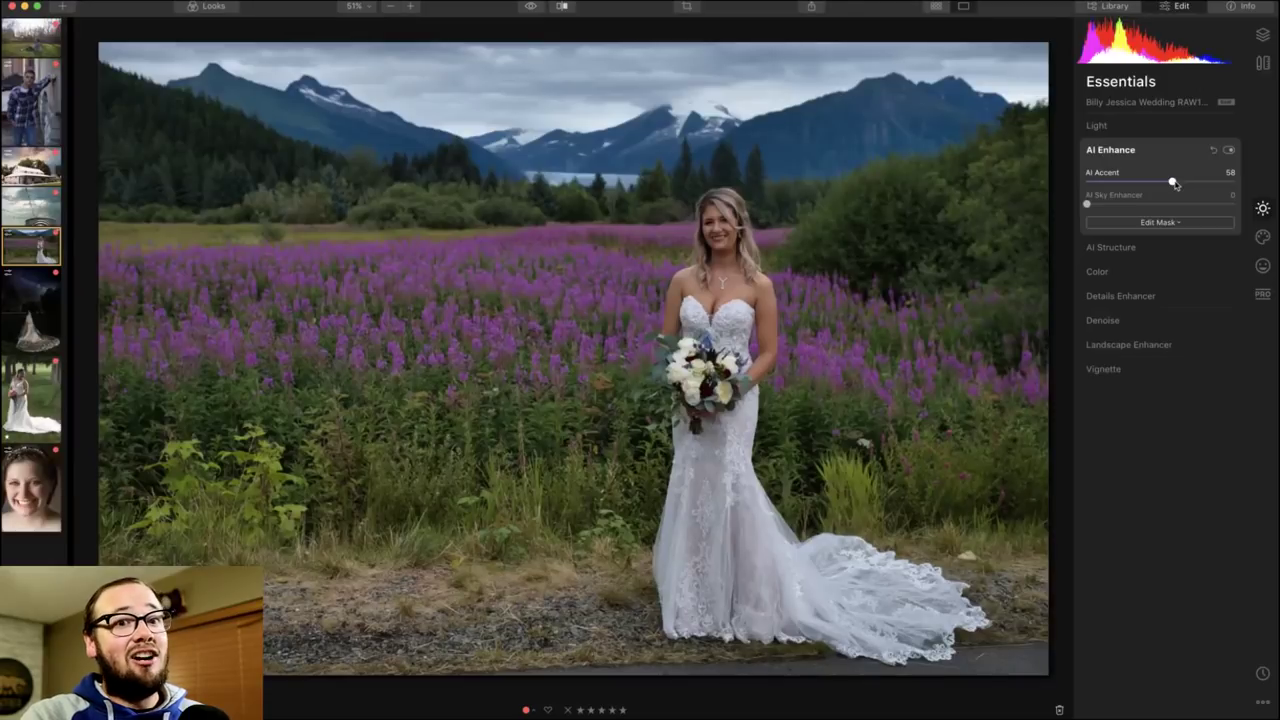
pyautogui.moveTo(1175, 184); pyautogui.dragTo(1182, 184)
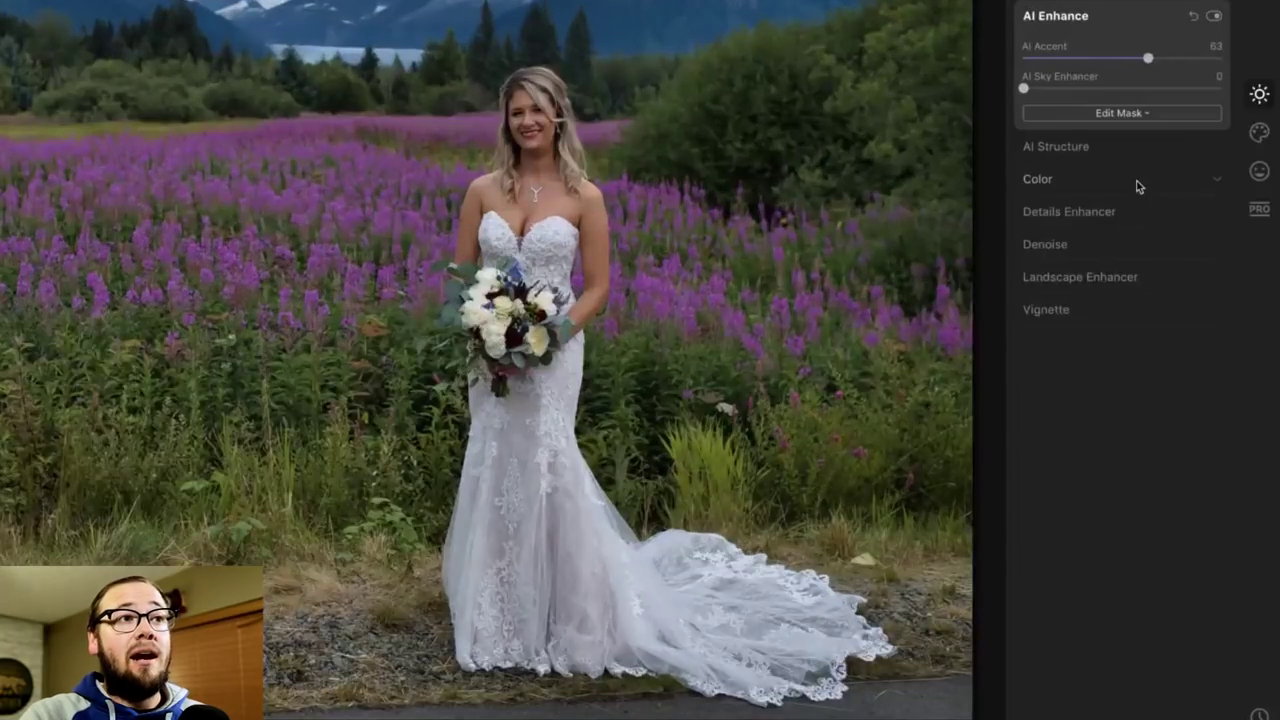
# In the advanced Color settings, try orange Luminance at -100, reset it, and set orange Saturation to -11.
pyautogui.click(1136, 184)
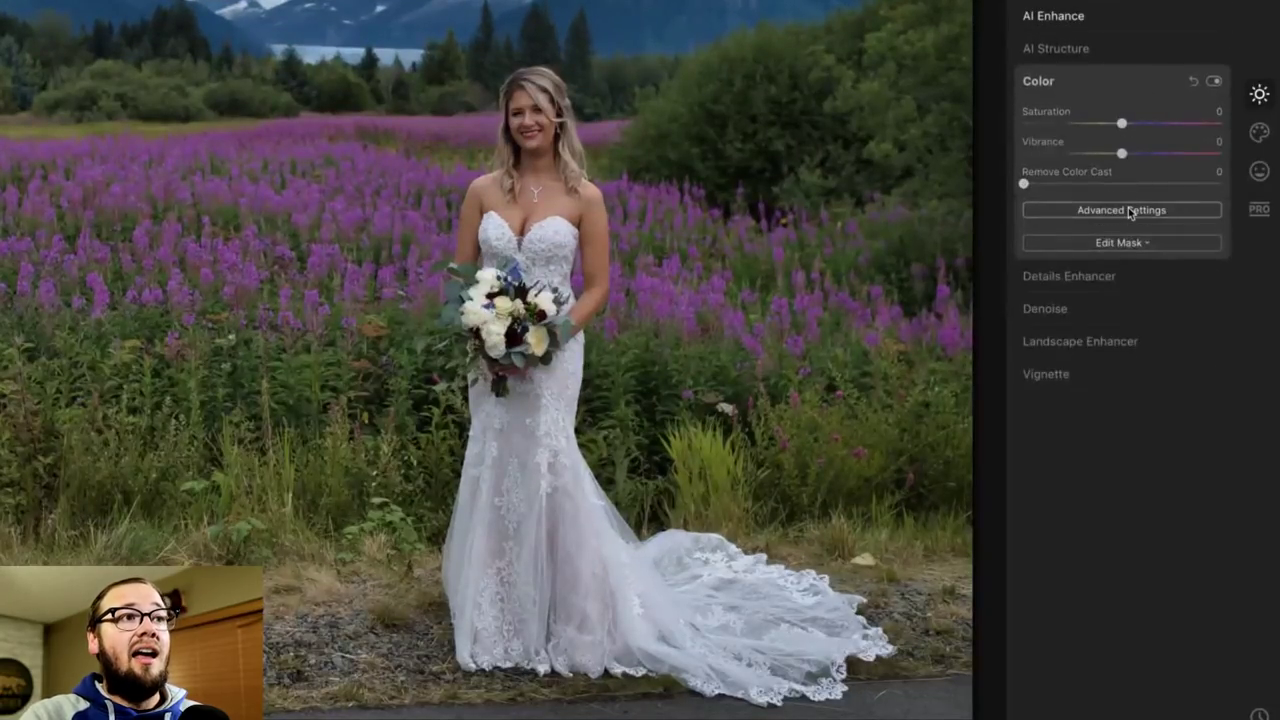
pyautogui.click(1130, 211)
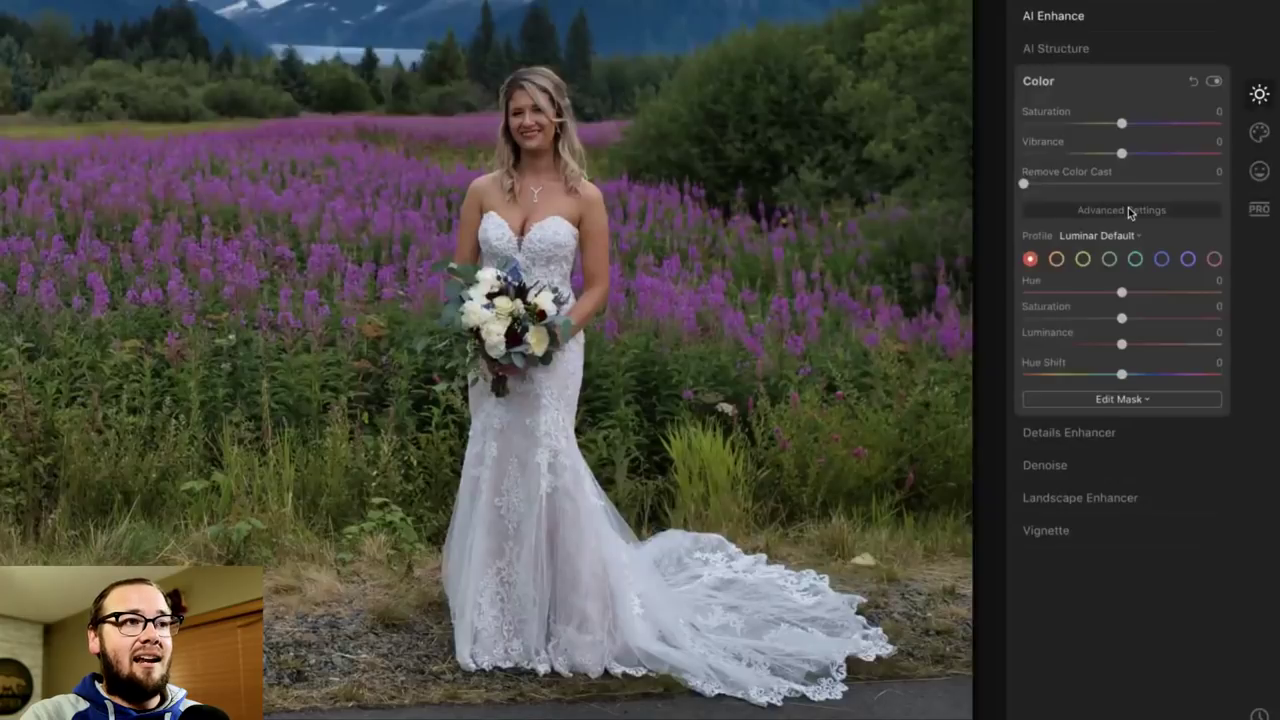
pyautogui.click(1056, 259)
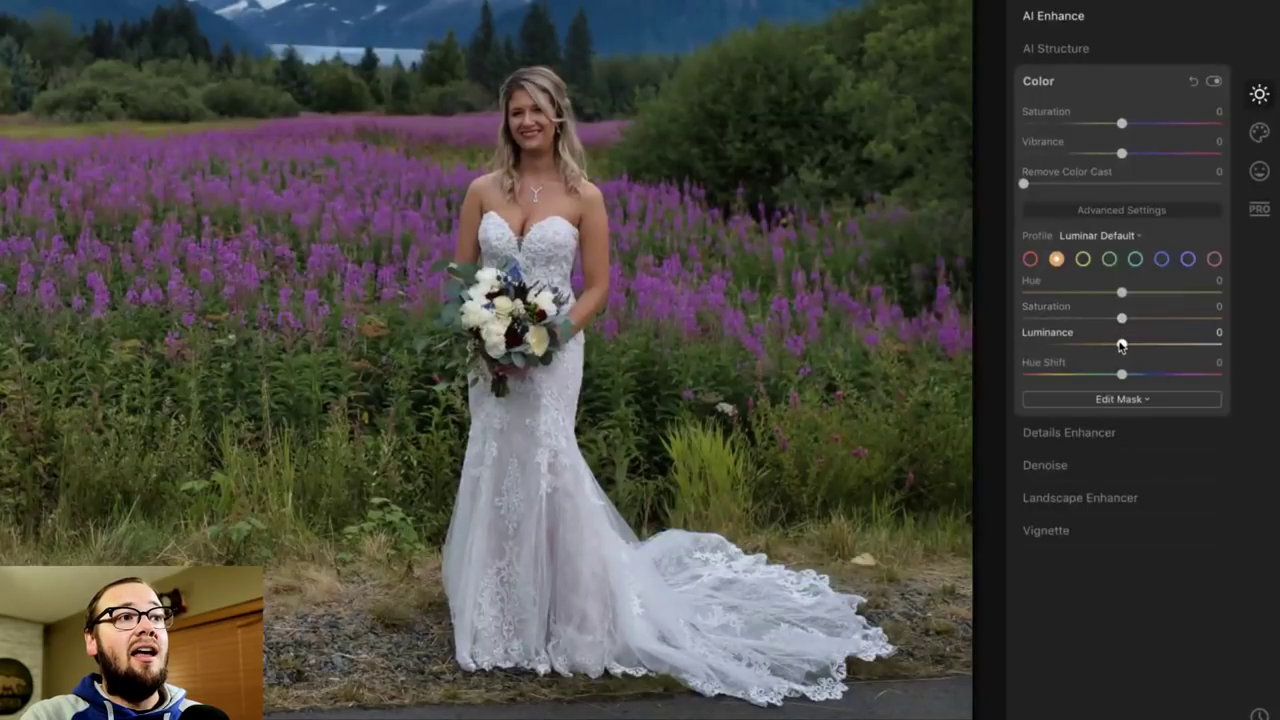
pyautogui.moveTo(1121, 345); pyautogui.dragTo(978, 341)
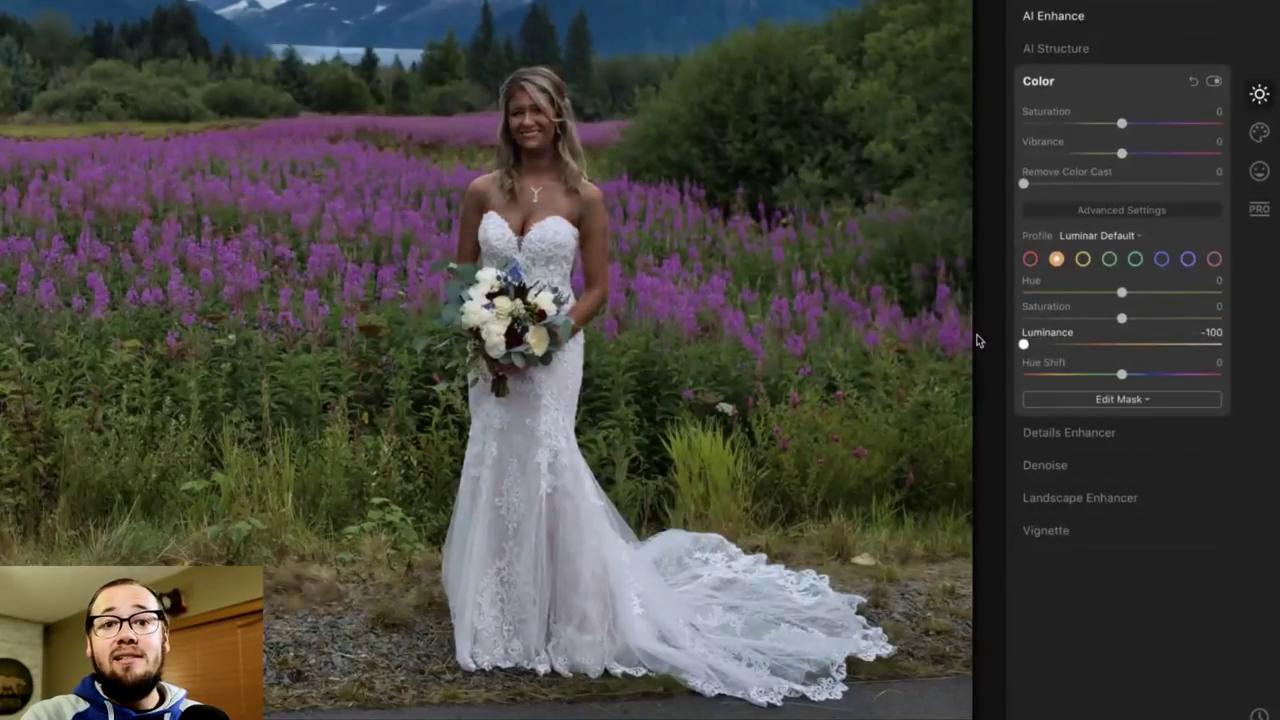
pyautogui.doubleClick(1023, 344)
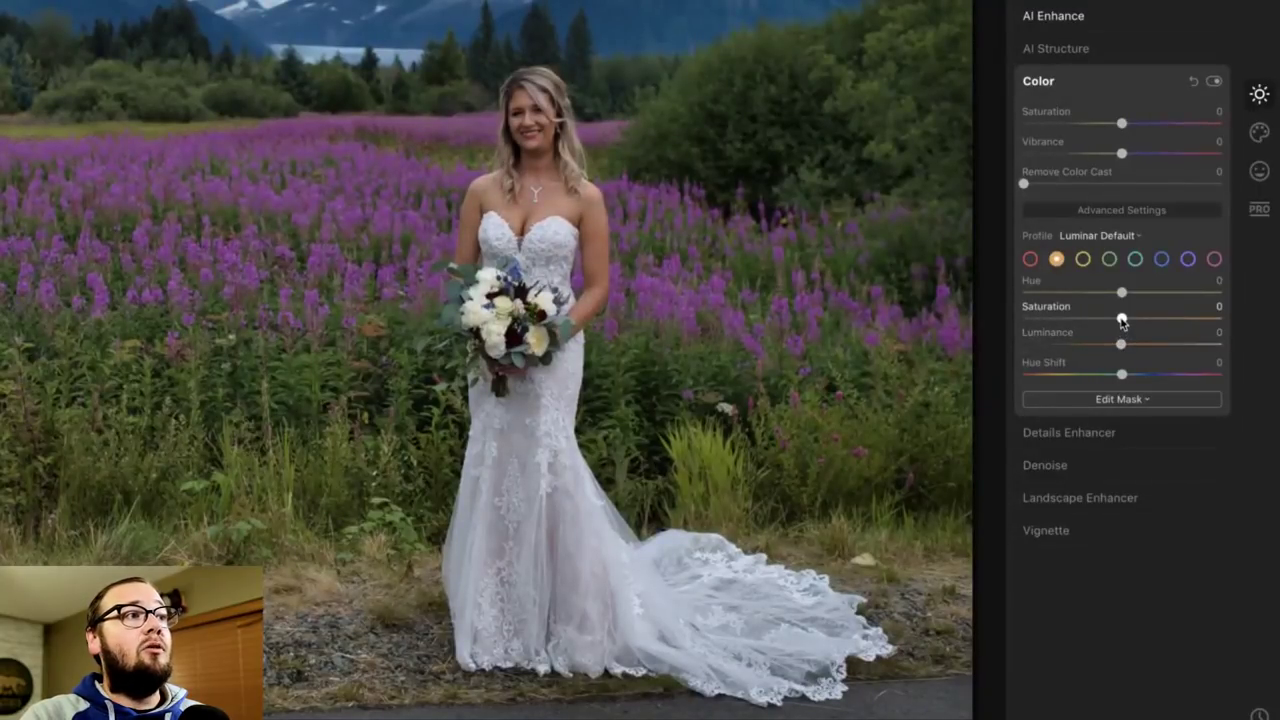
pyautogui.moveTo(1122, 320); pyautogui.dragTo(1110, 323)
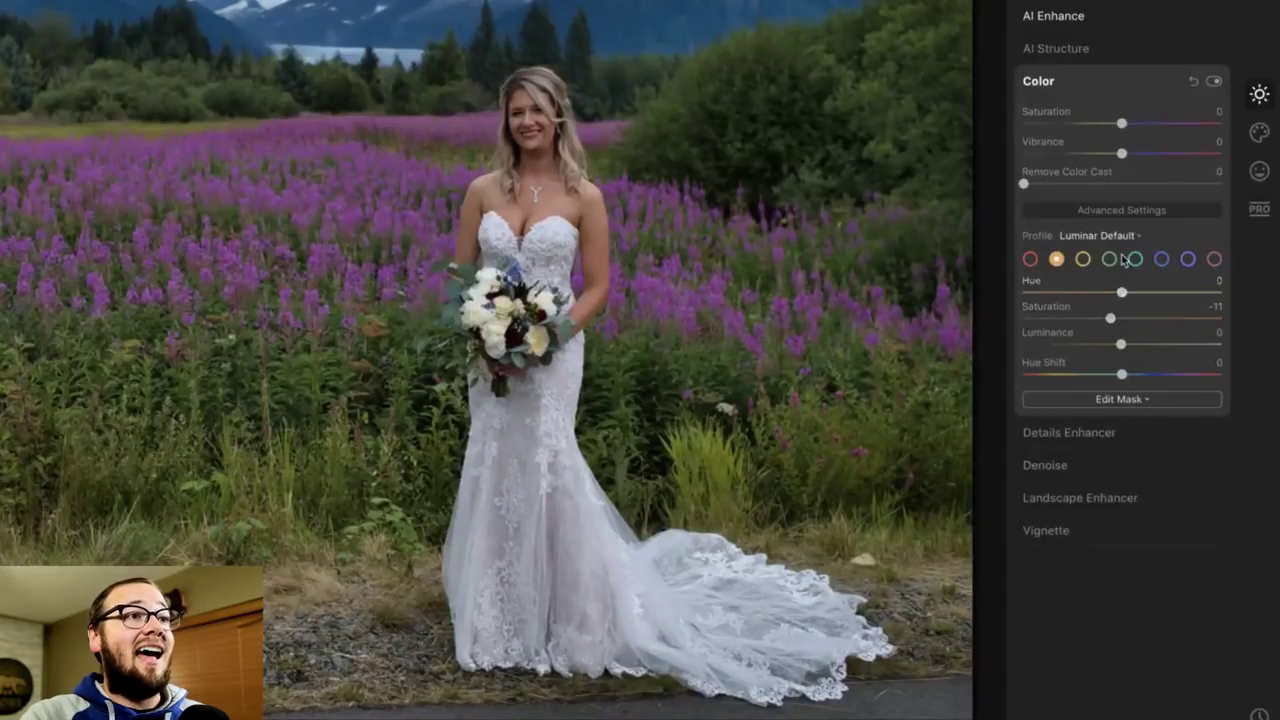
pyautogui.click(1110, 85)
# Raise the AI Structure Amount to 100 on the flower field photo.
pyautogui.click(1080, 22)
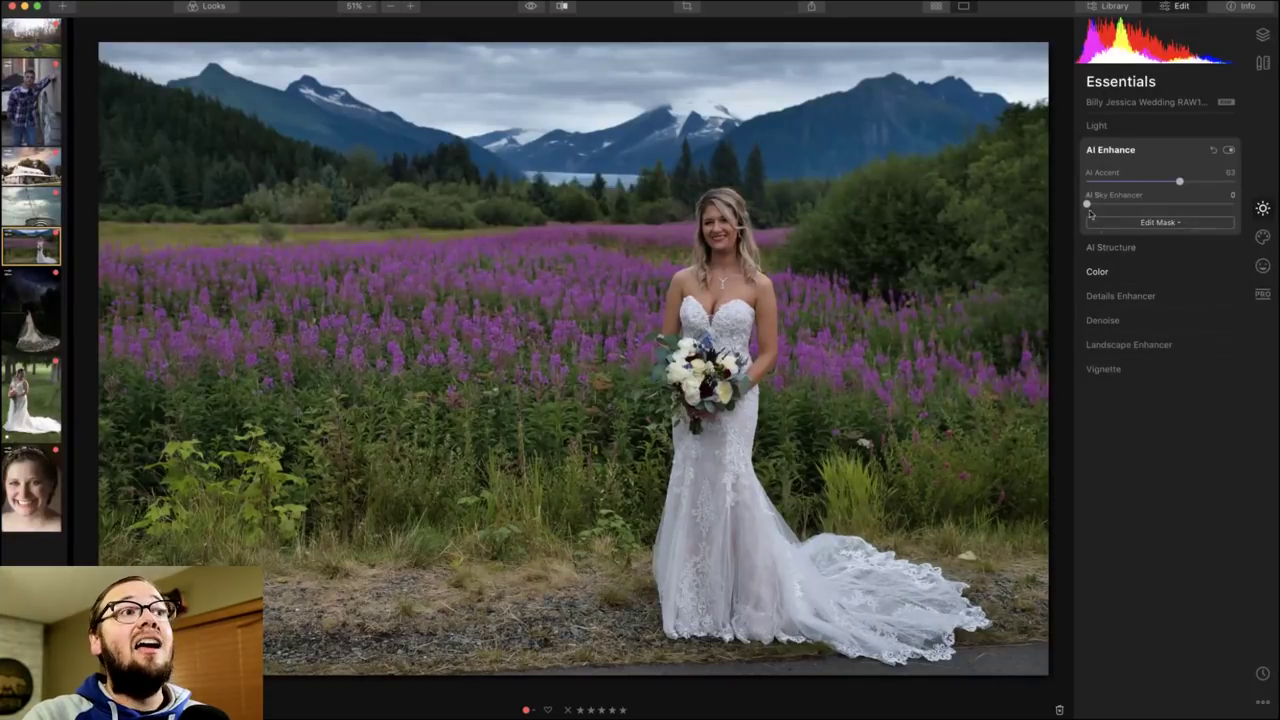
pyautogui.click(1152, 252)
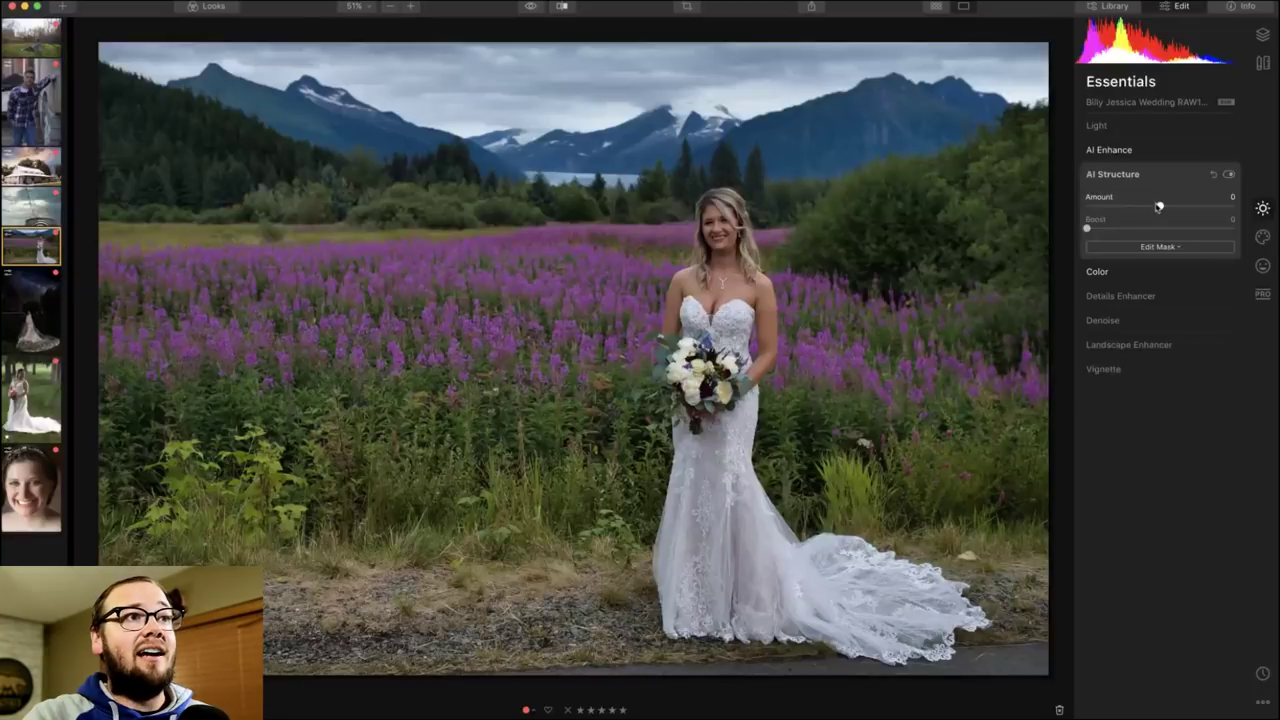
pyautogui.moveTo(1160, 208); pyautogui.dragTo(1234, 207)
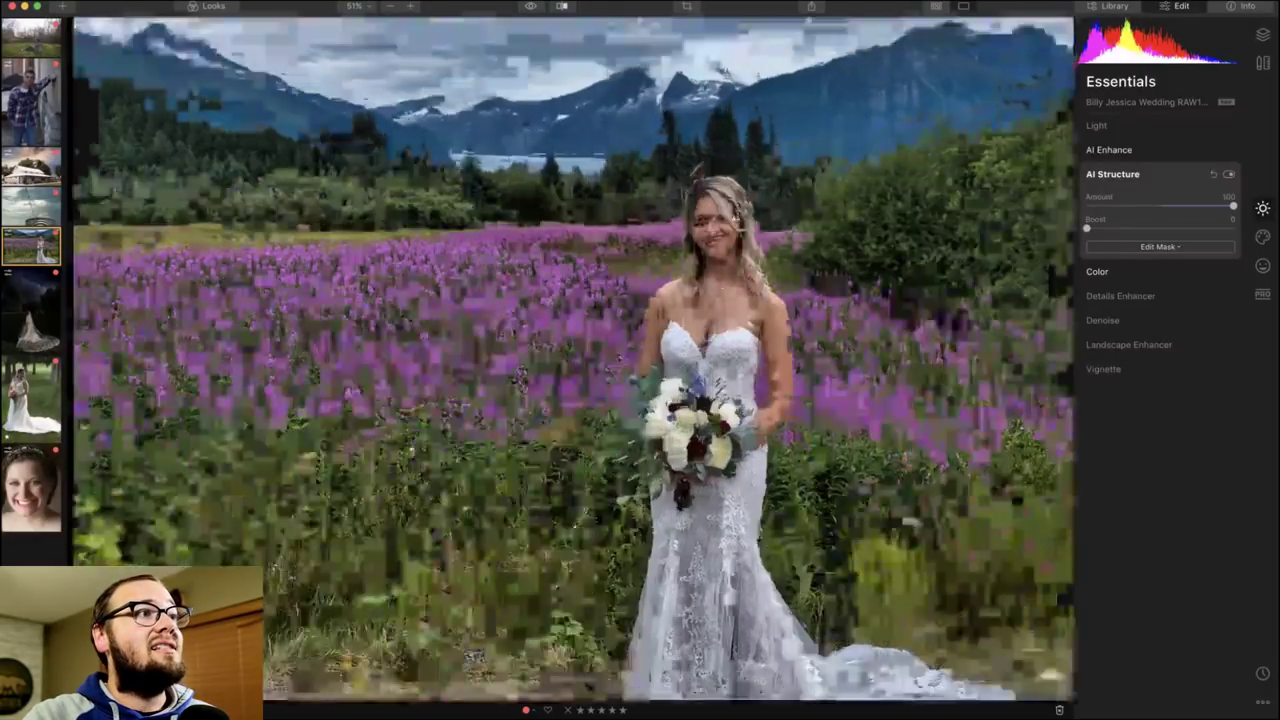
# Compare the flower field photo before and after the edits at 100% zoom with the split view.
pyautogui.press('z')
pyautogui.hotkey('shift', '\\')
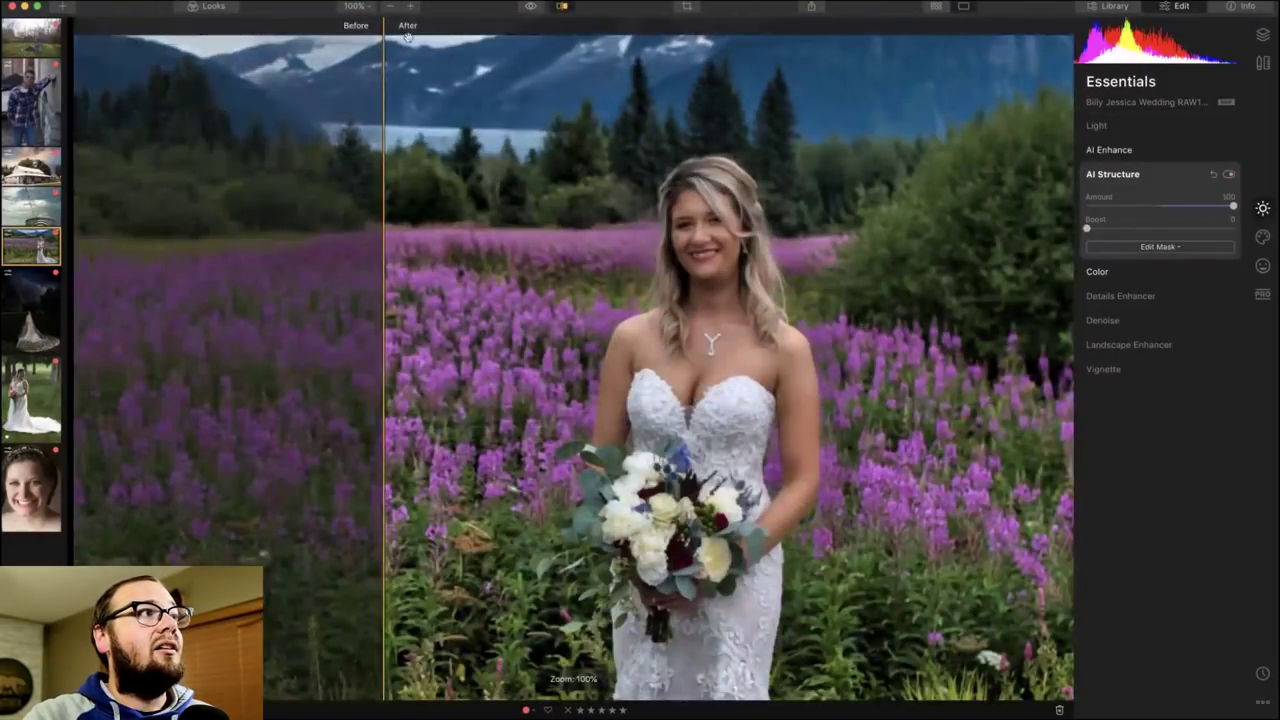
pyautogui.moveTo(388, 47); pyautogui.dragTo(418, 26)
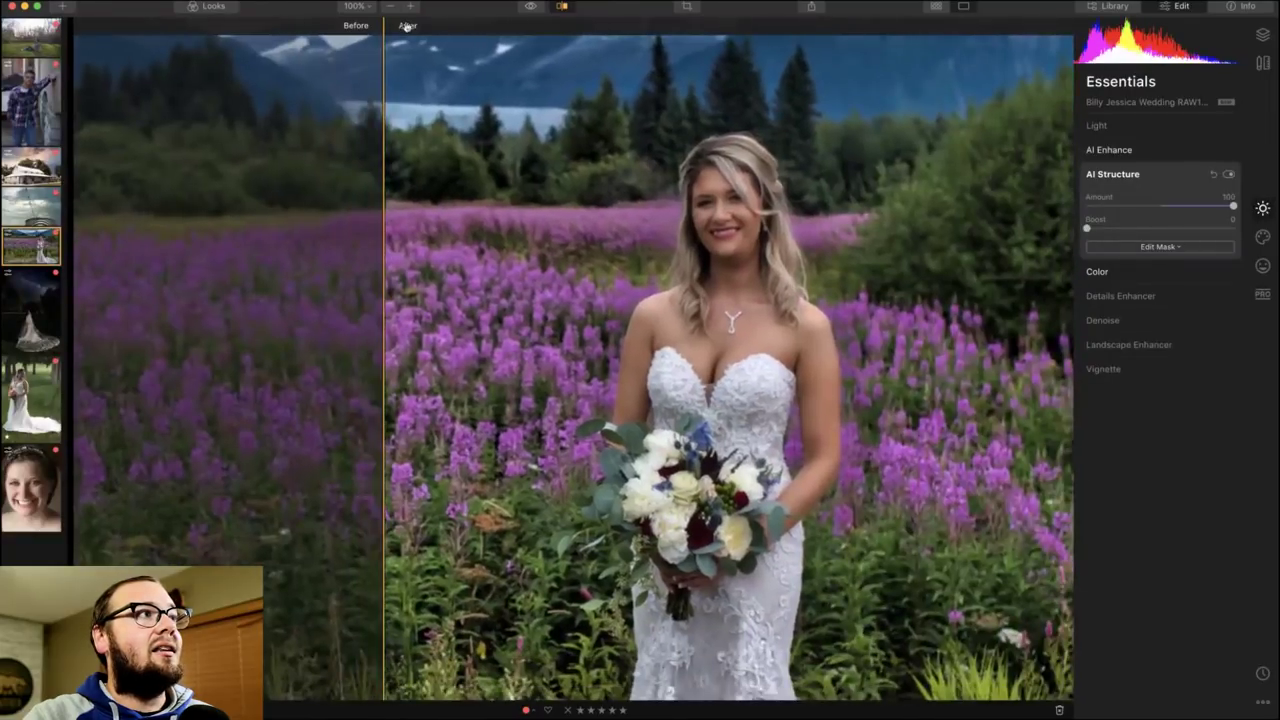
pyautogui.moveTo(386, 78); pyautogui.dragTo(711, 92)
pyautogui.click(562, 6)
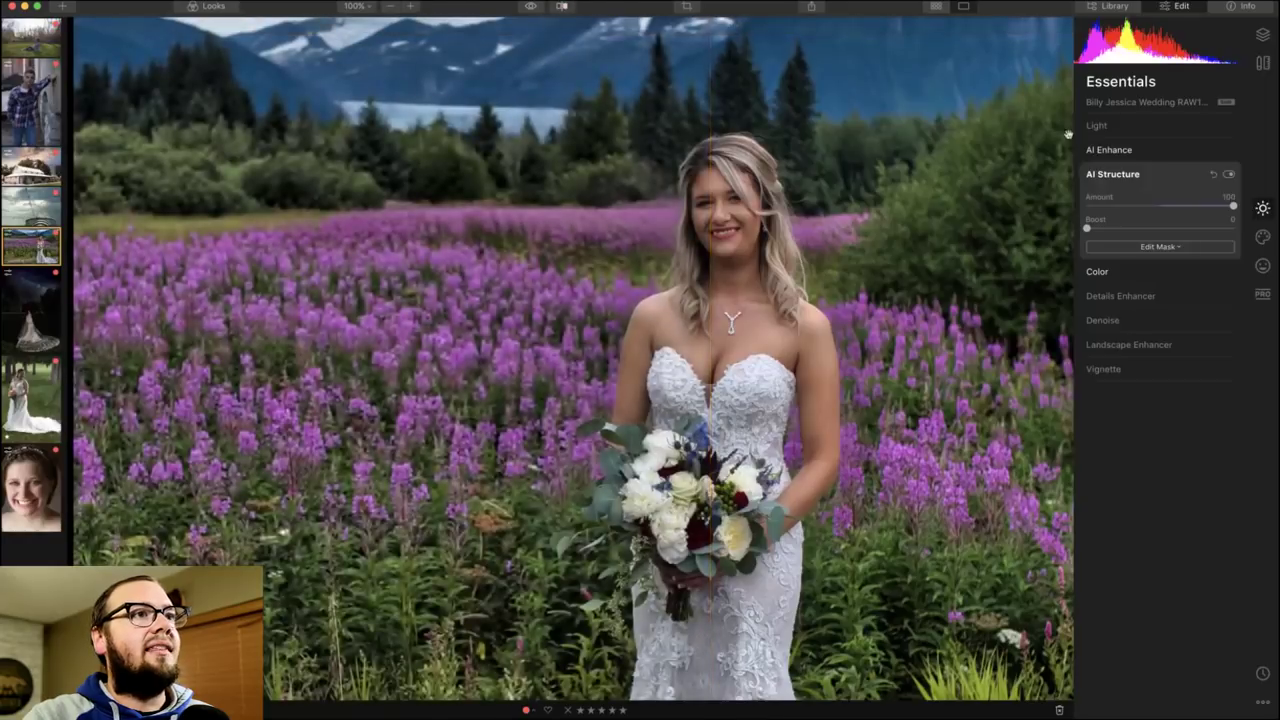
# Compare the bride and flowers with AI Structure off and on several times, and return to the whole photo.
pyautogui.click(1229, 175)
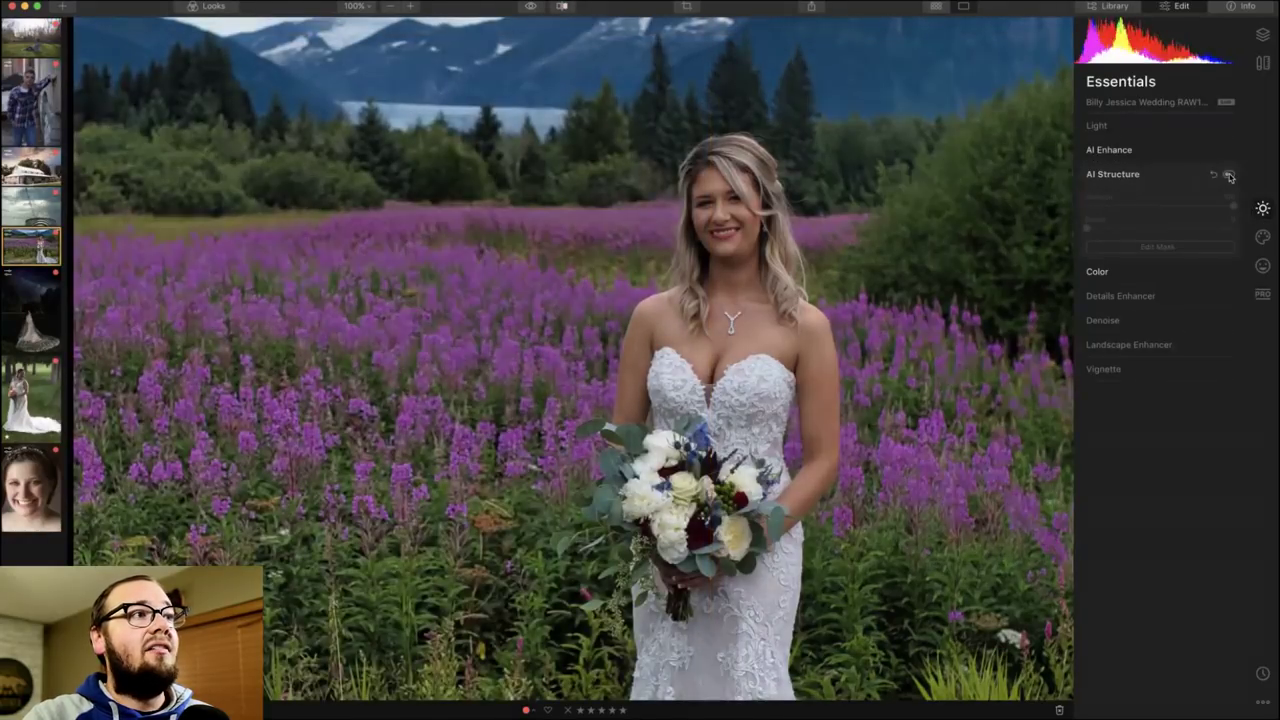
pyautogui.click(1229, 175)
pyautogui.click(1229, 175)
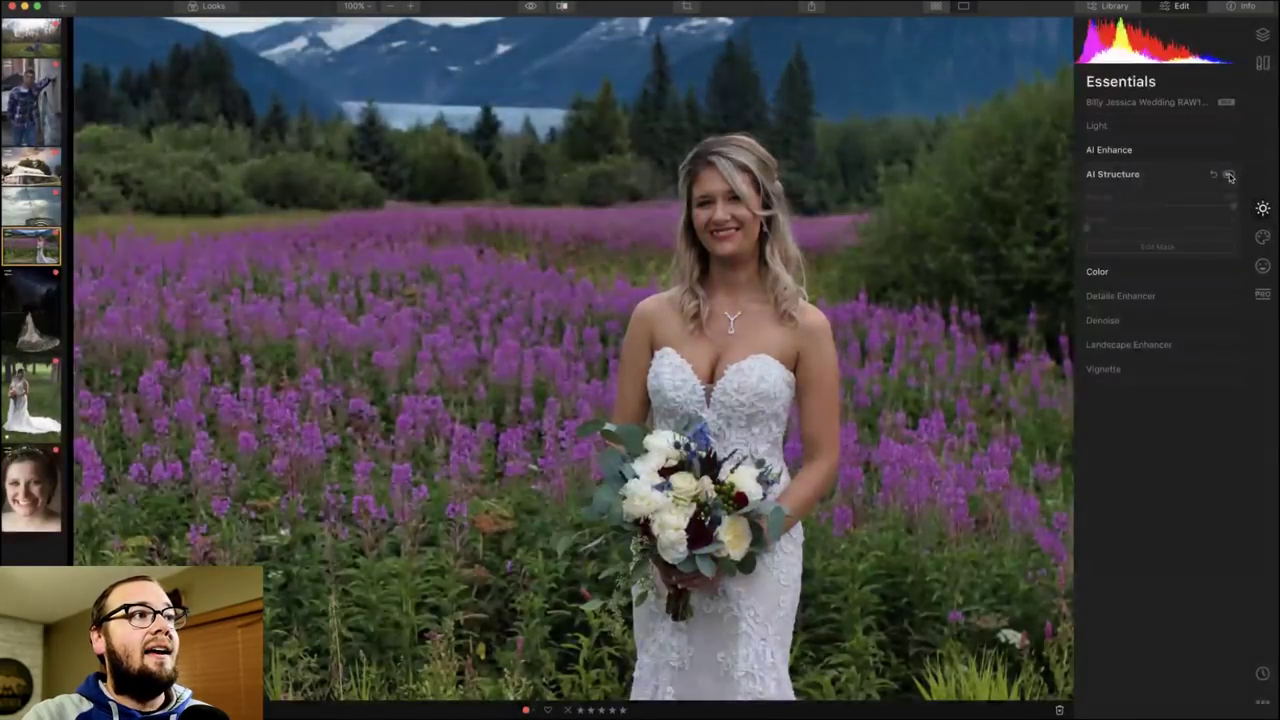
pyautogui.click(1229, 175)
pyautogui.click(1229, 175)
pyautogui.click(1229, 175)
pyautogui.click(1229, 175)
pyautogui.click(1229, 175)
pyautogui.click(1229, 175)
pyautogui.click(843, 301)
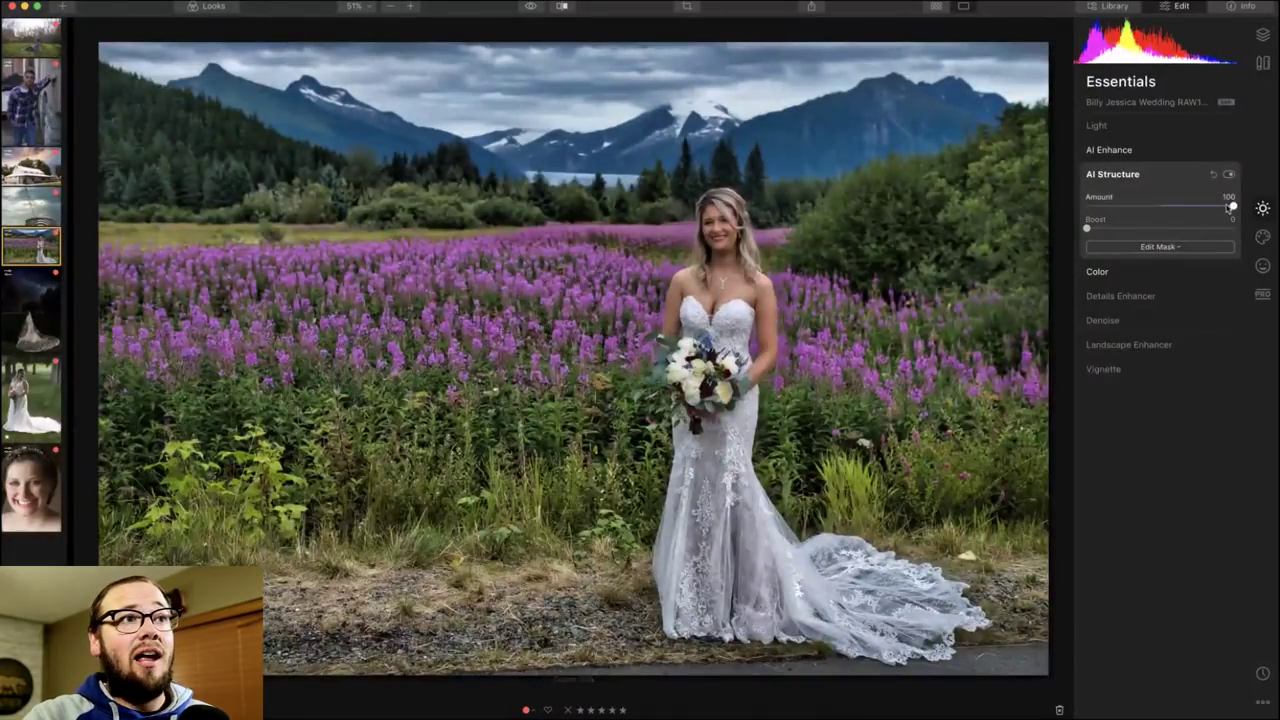
# Set the AI Structure Amount to 7 and Boost to 7 for a subtle effect on the flower field photo.
pyautogui.moveTo(1233, 205); pyautogui.dragTo(1163, 209)
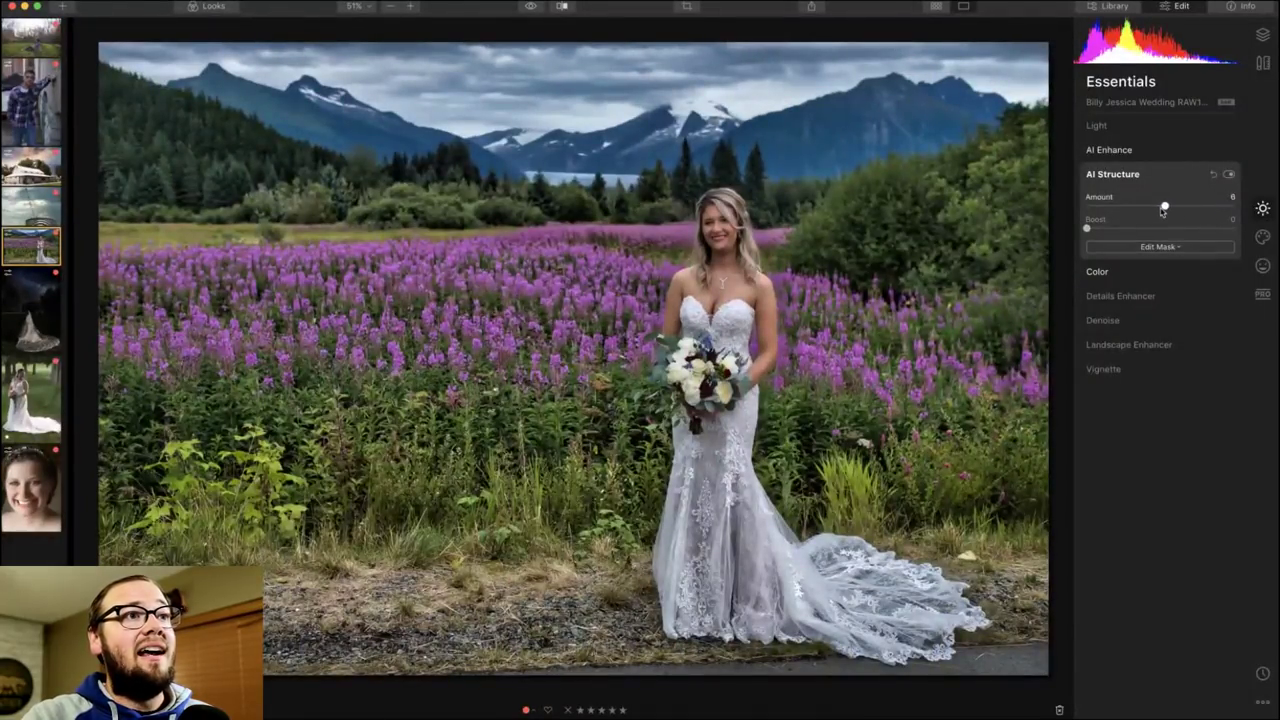
pyautogui.moveTo(1088, 229); pyautogui.dragTo(1236, 231)
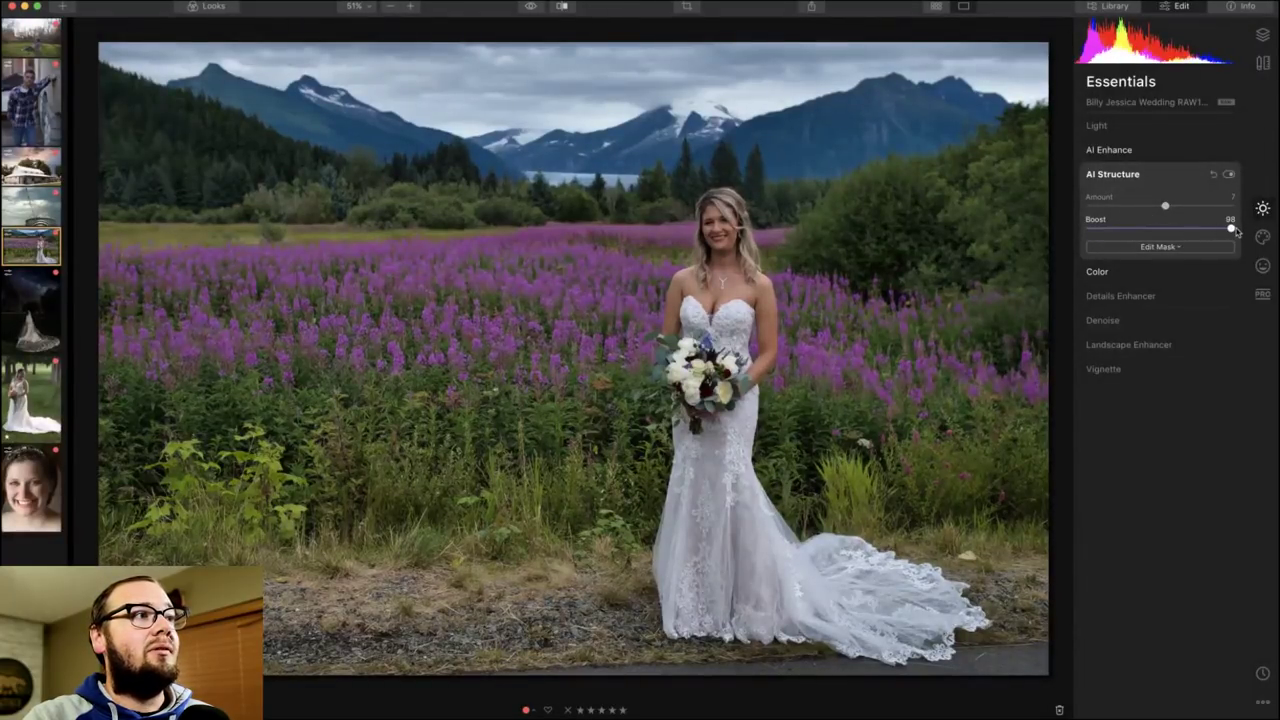
pyautogui.moveTo(1236, 231); pyautogui.dragTo(1097, 231)
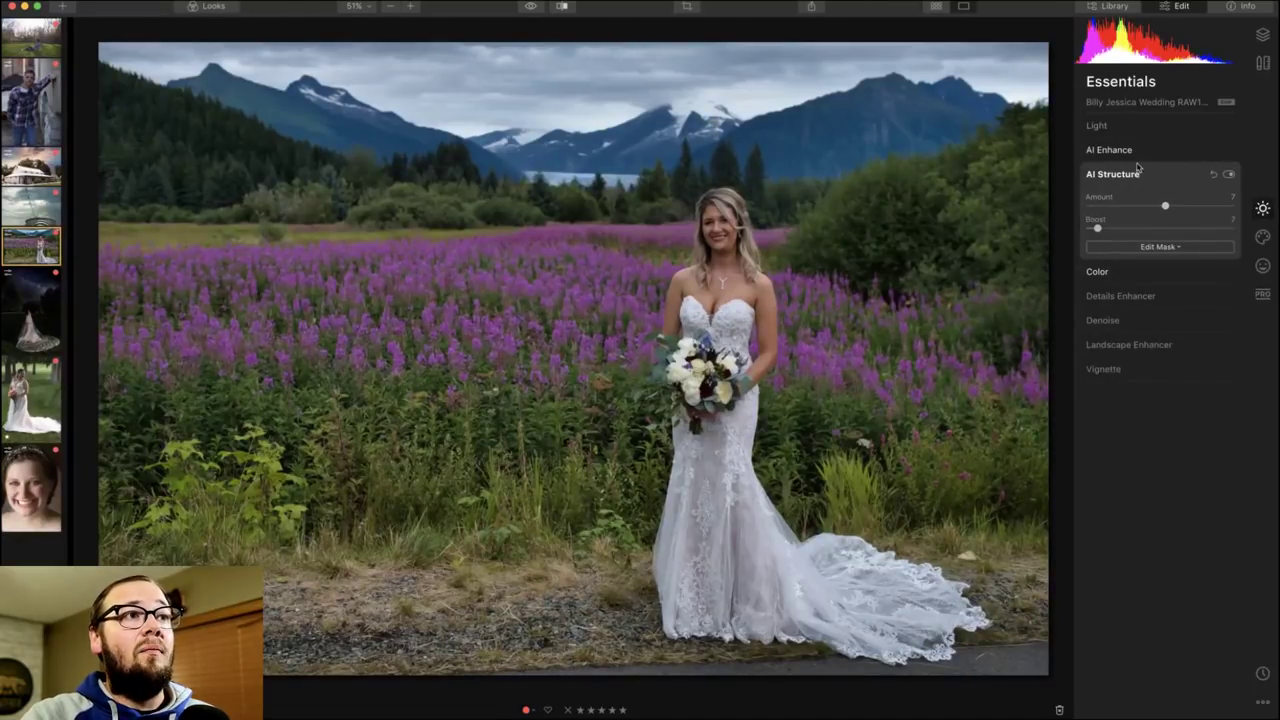
# Review the AI Enhance, AI Structure and Color settings of the flower field photo and compare it before and after with the split view.
pyautogui.click(1141, 153)
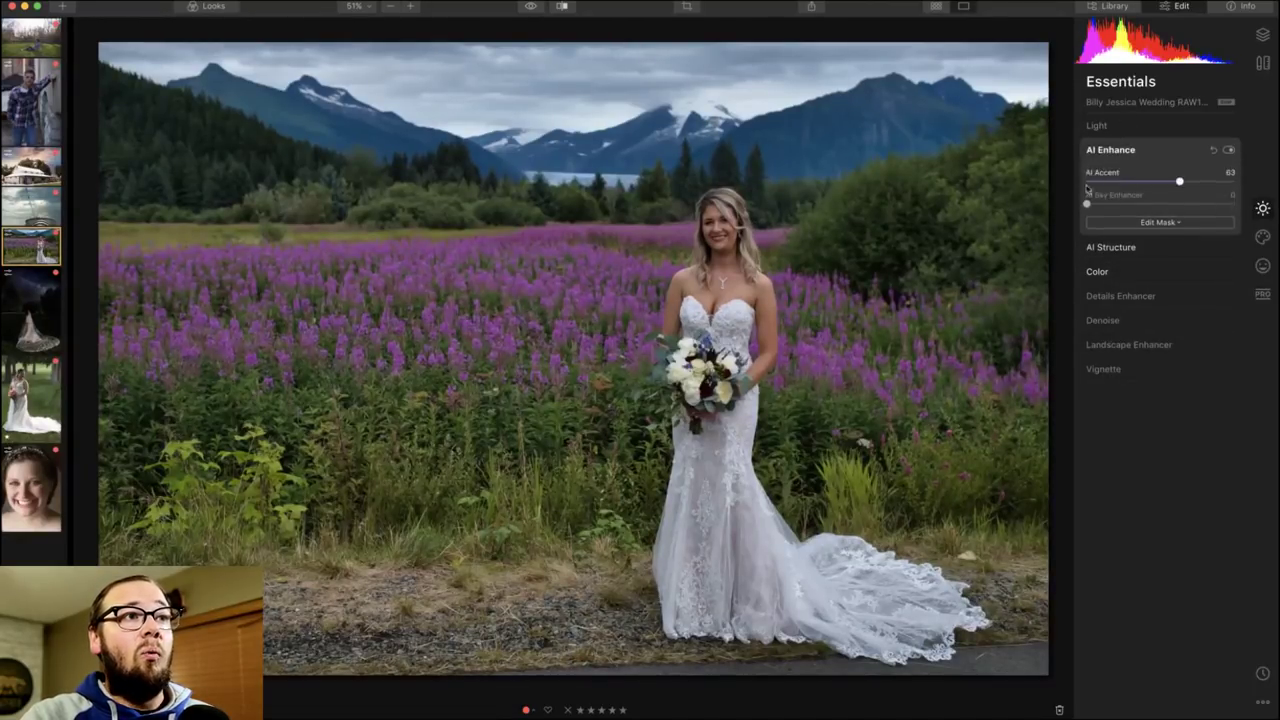
pyautogui.click(1152, 248)
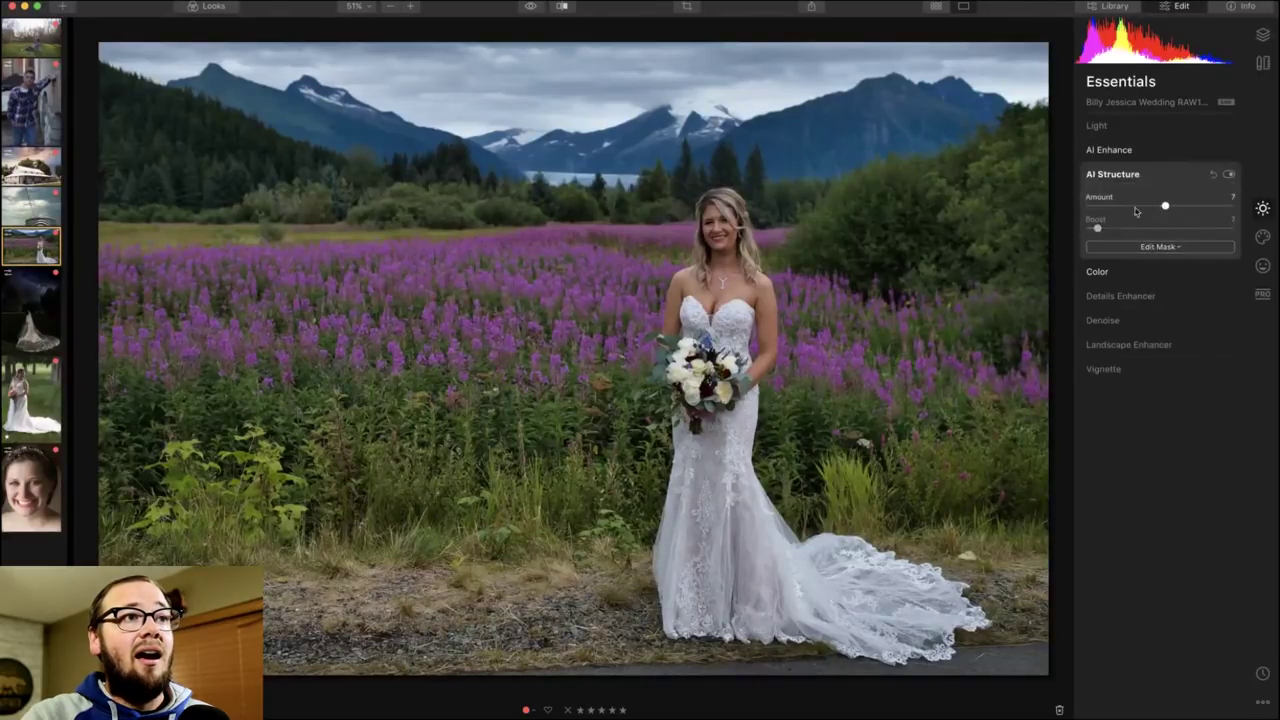
pyautogui.click(1135, 273)
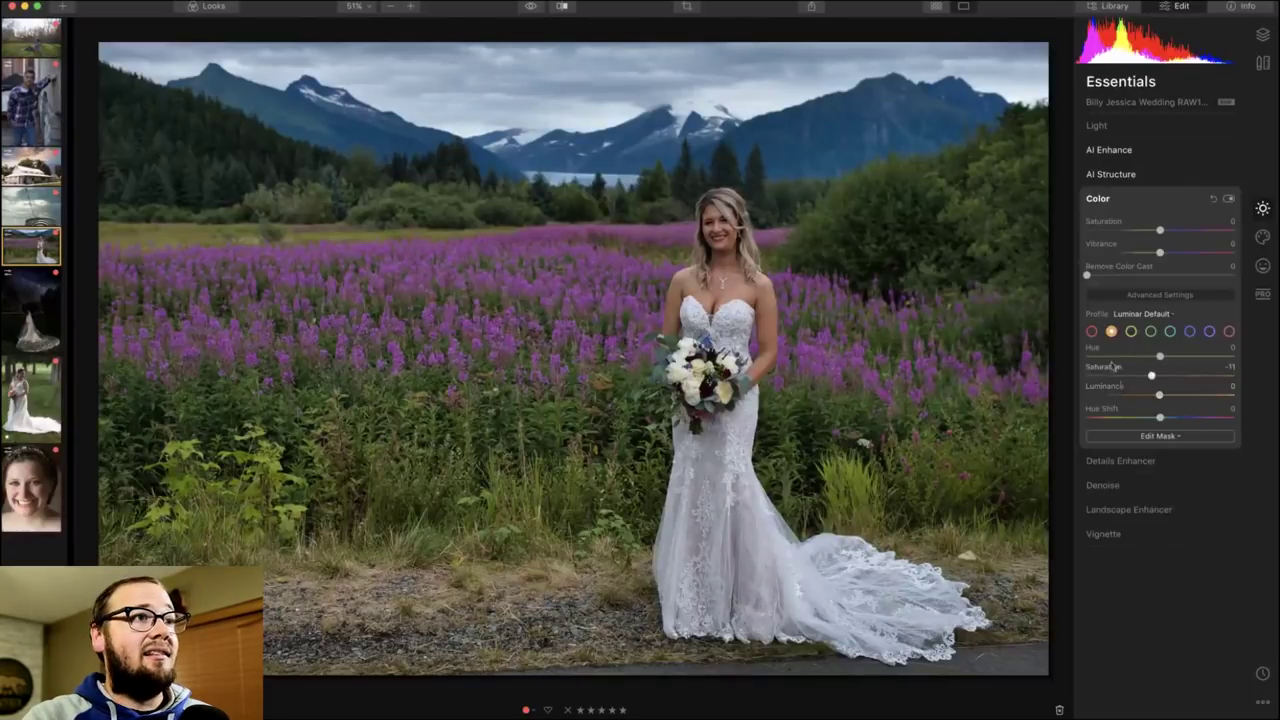
pyautogui.click(559, 6)
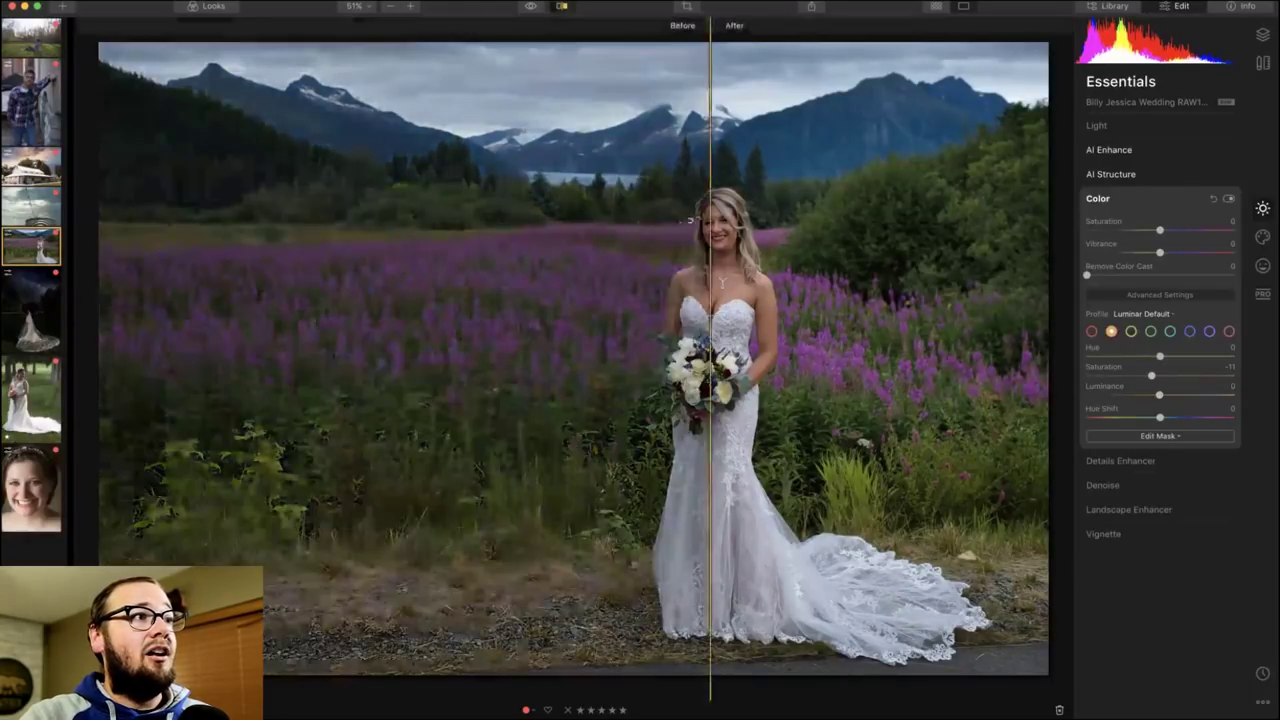
pyautogui.moveTo(712, 212); pyautogui.dragTo(724, 212)
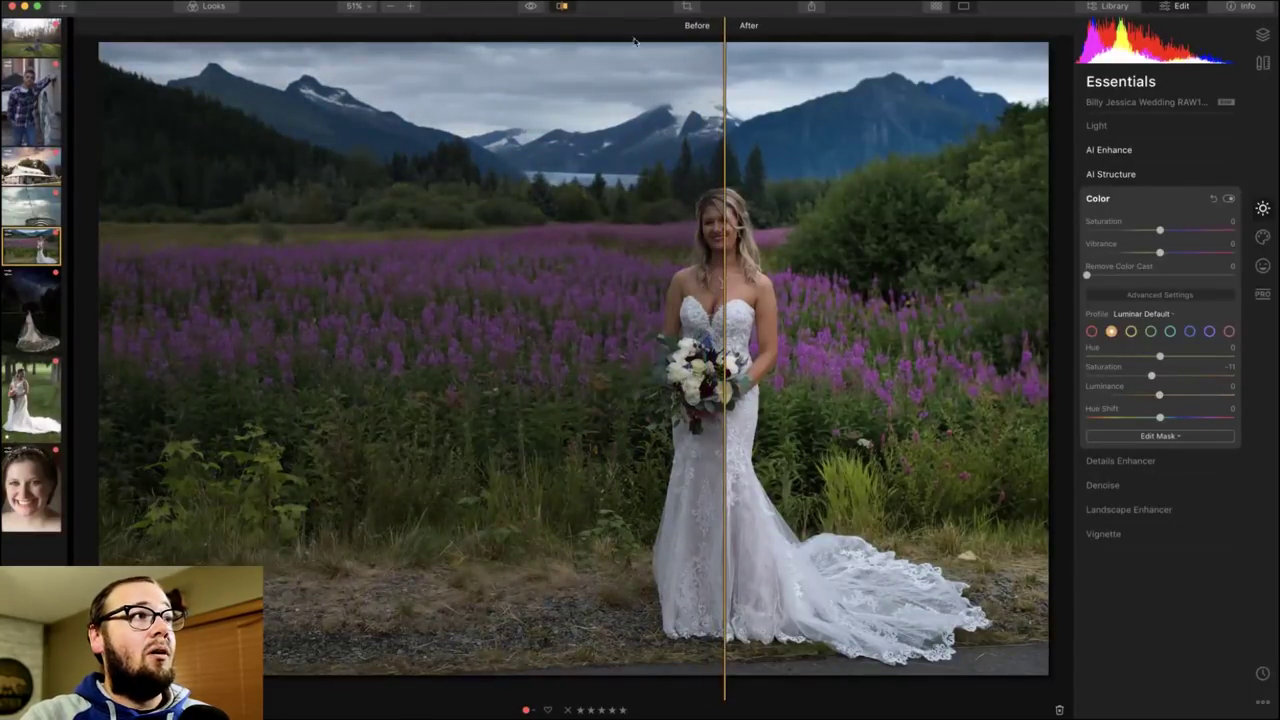
pyautogui.click(560, 6)
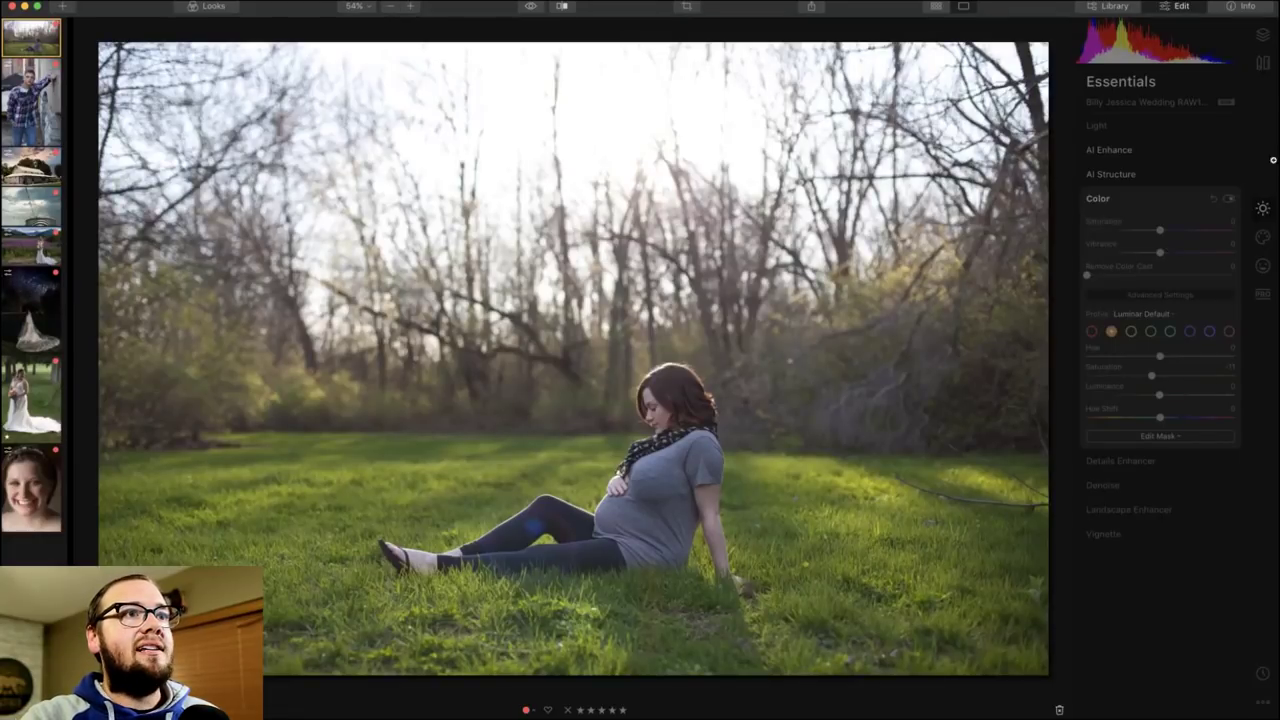
# Apply the Mystical effect to the photo of the woman sitting on the grass with Amount 100.
pyautogui.click(1263, 237)
pyautogui.click(1141, 125)
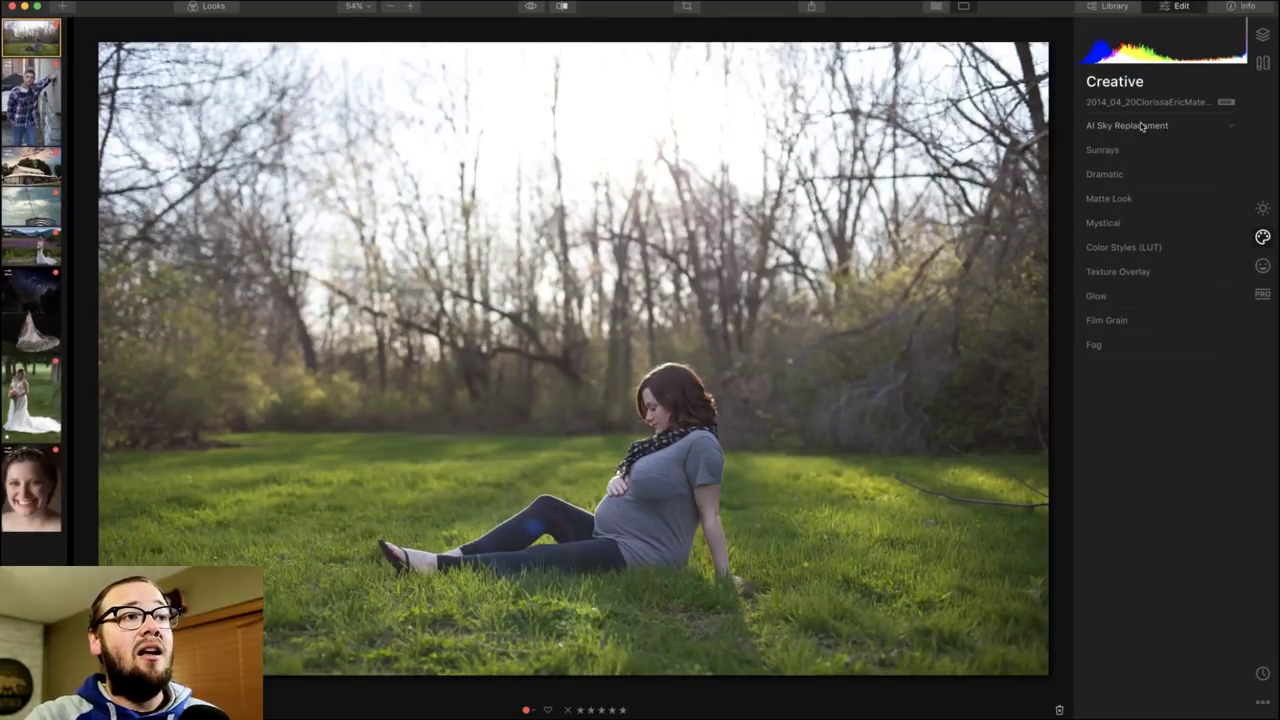
pyautogui.click(1143, 223)
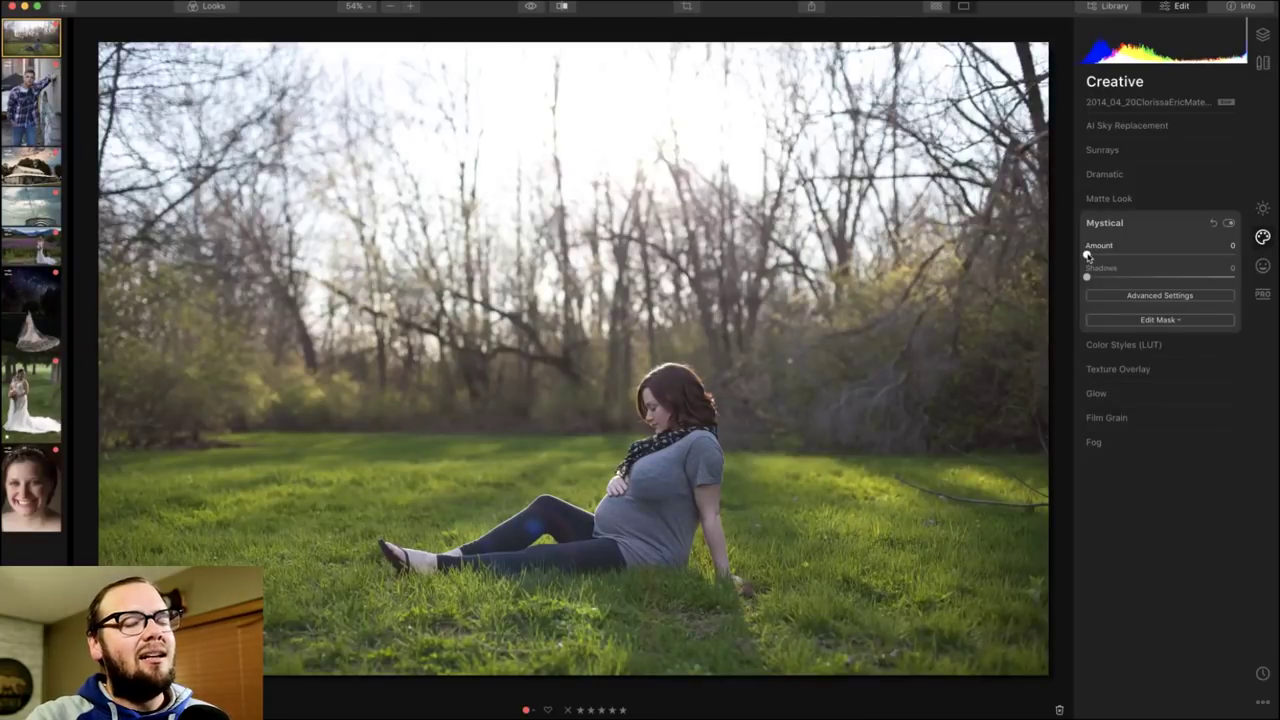
pyautogui.moveTo(1087, 256); pyautogui.dragTo(1241, 257)
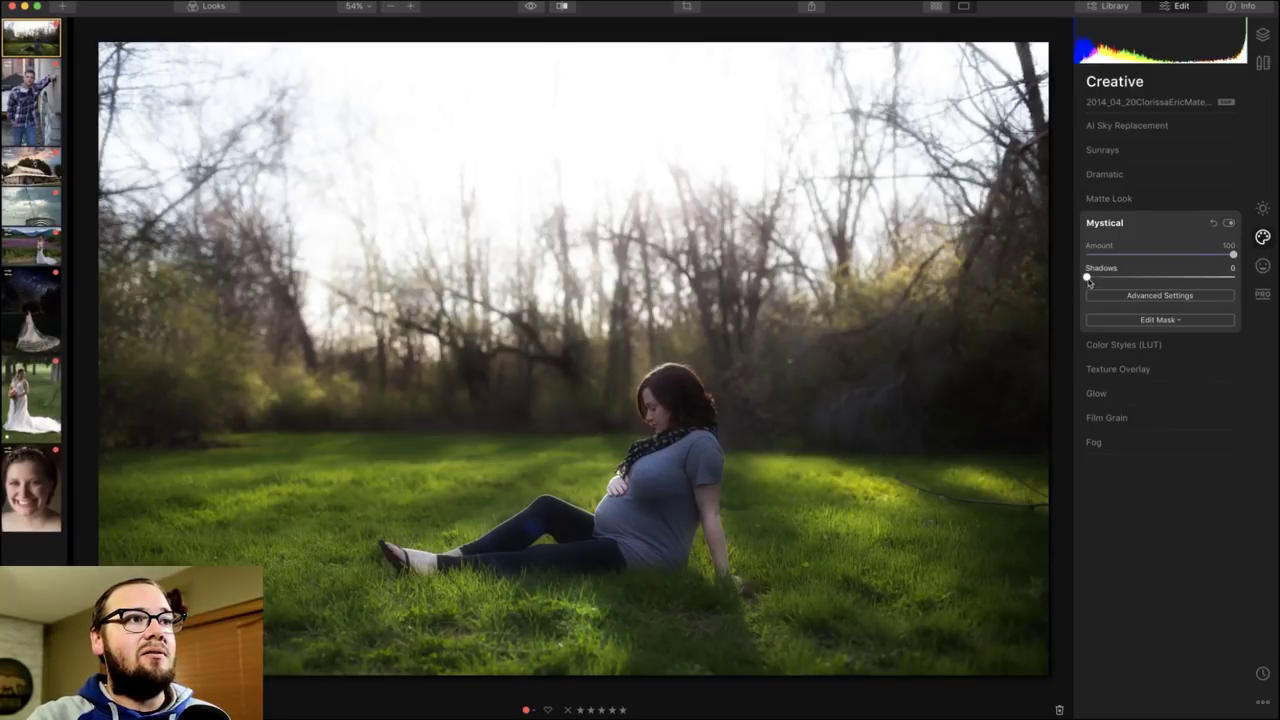
# Try Mystical Shadows at 97, inspect the woman at 100% zoom, and return Shadows to 0.
pyautogui.moveTo(1090, 279); pyautogui.dragTo(1237, 286)
pyautogui.click(668, 430)
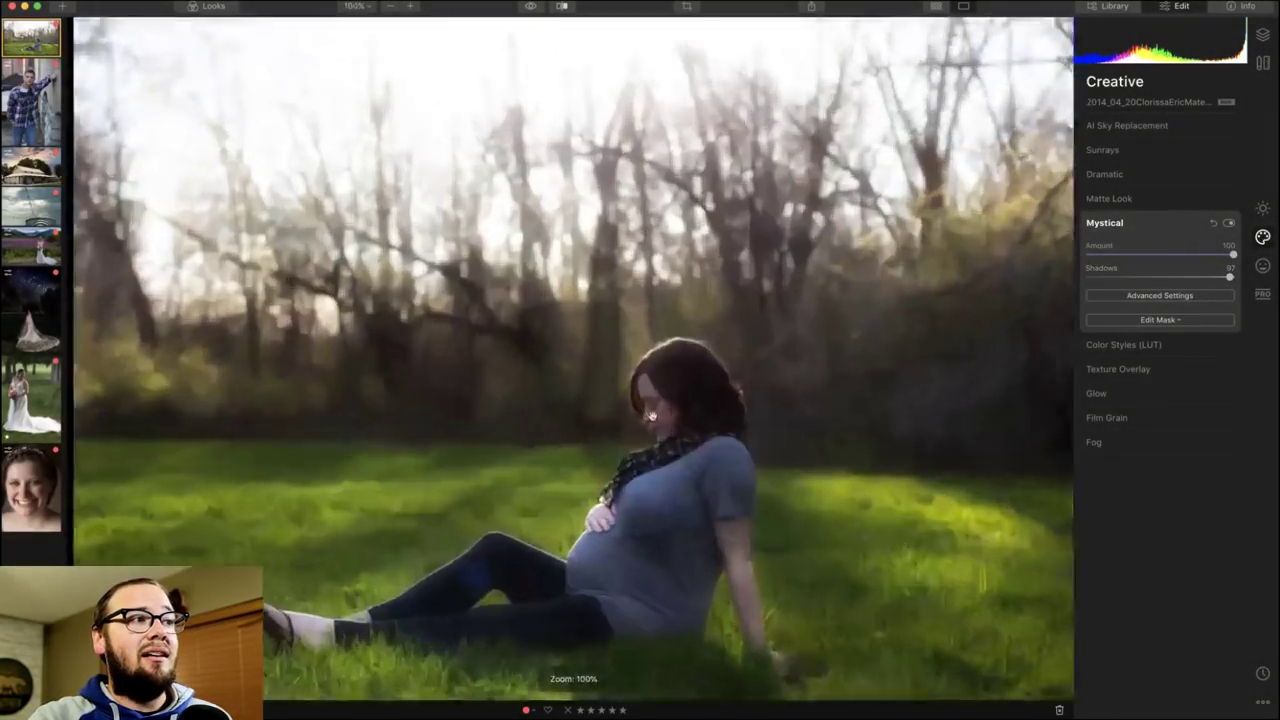
pyautogui.click(668, 393)
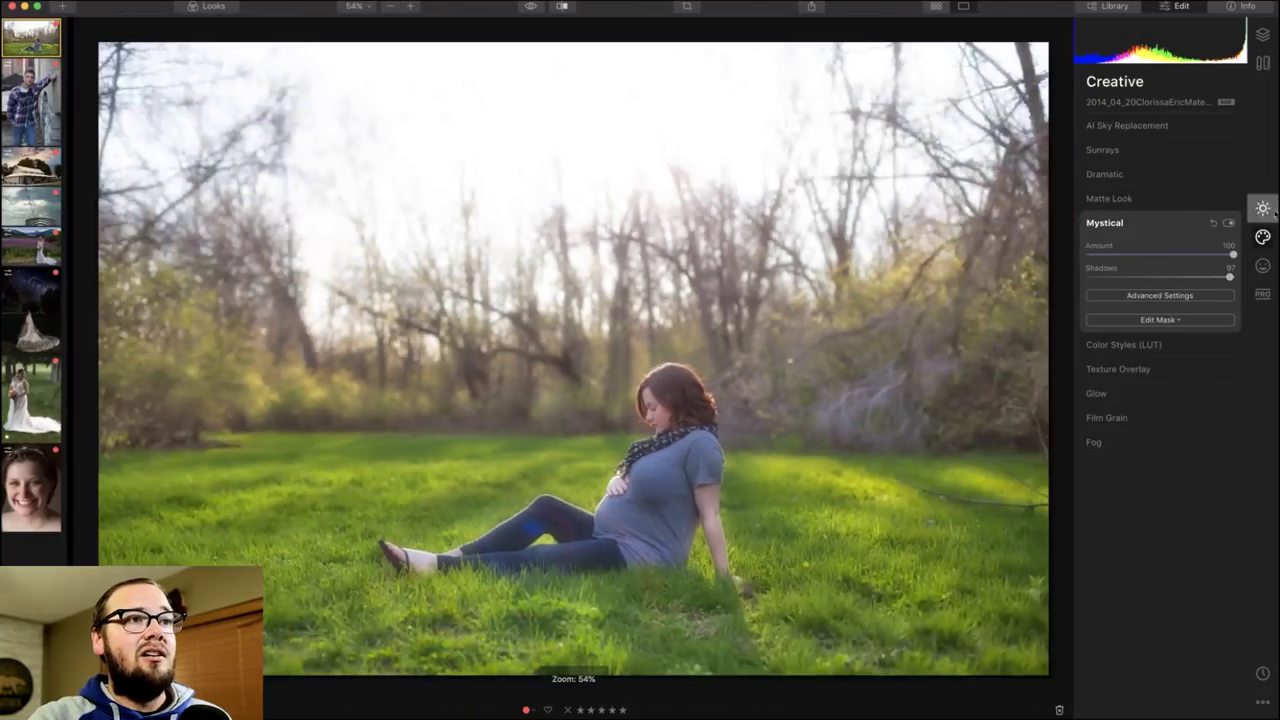
pyautogui.moveTo(1231, 277); pyautogui.dragTo(1062, 298)
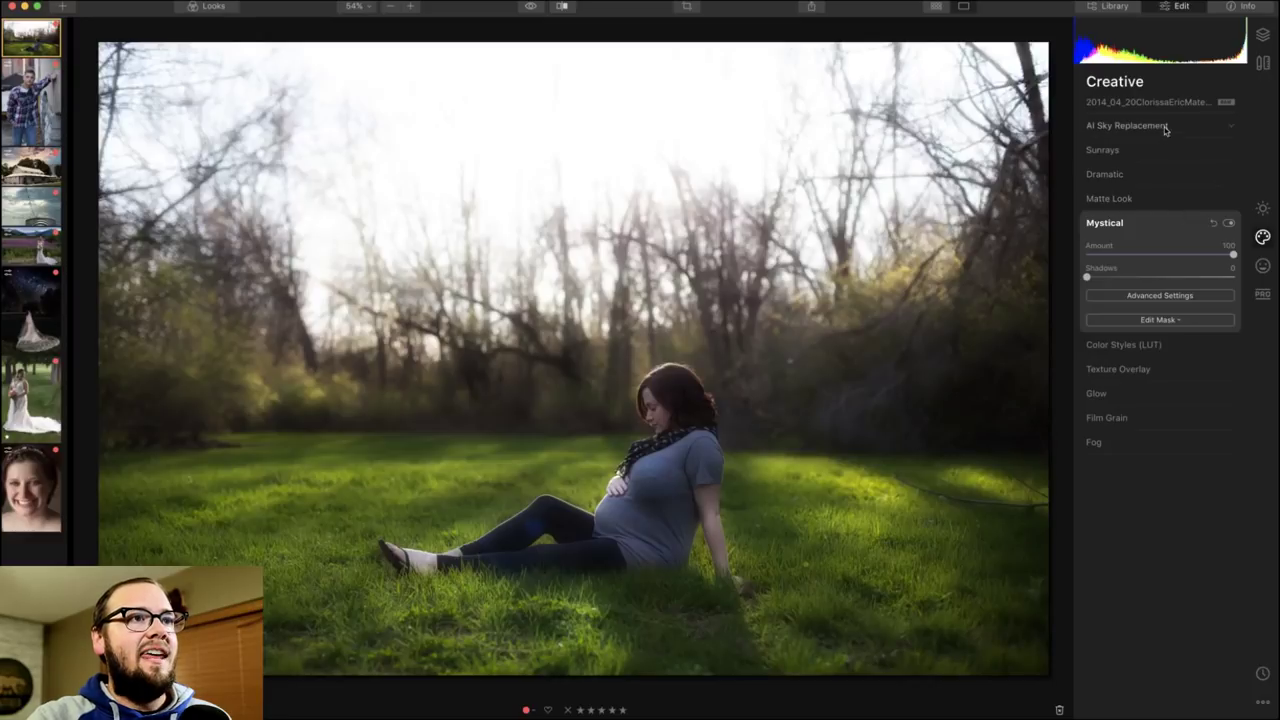
# Set the AI Enhance AI Accent to 21 on the photo of the woman on the grass.
pyautogui.click(1262, 208)
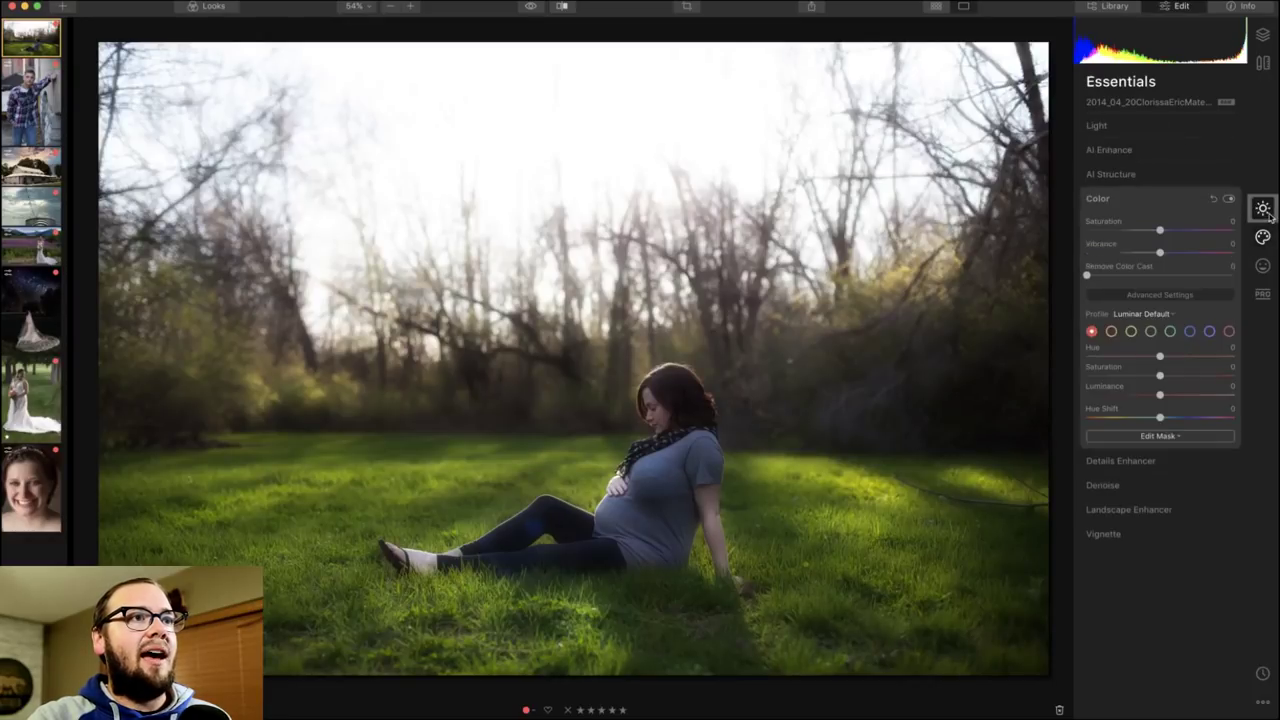
pyautogui.click(1127, 150)
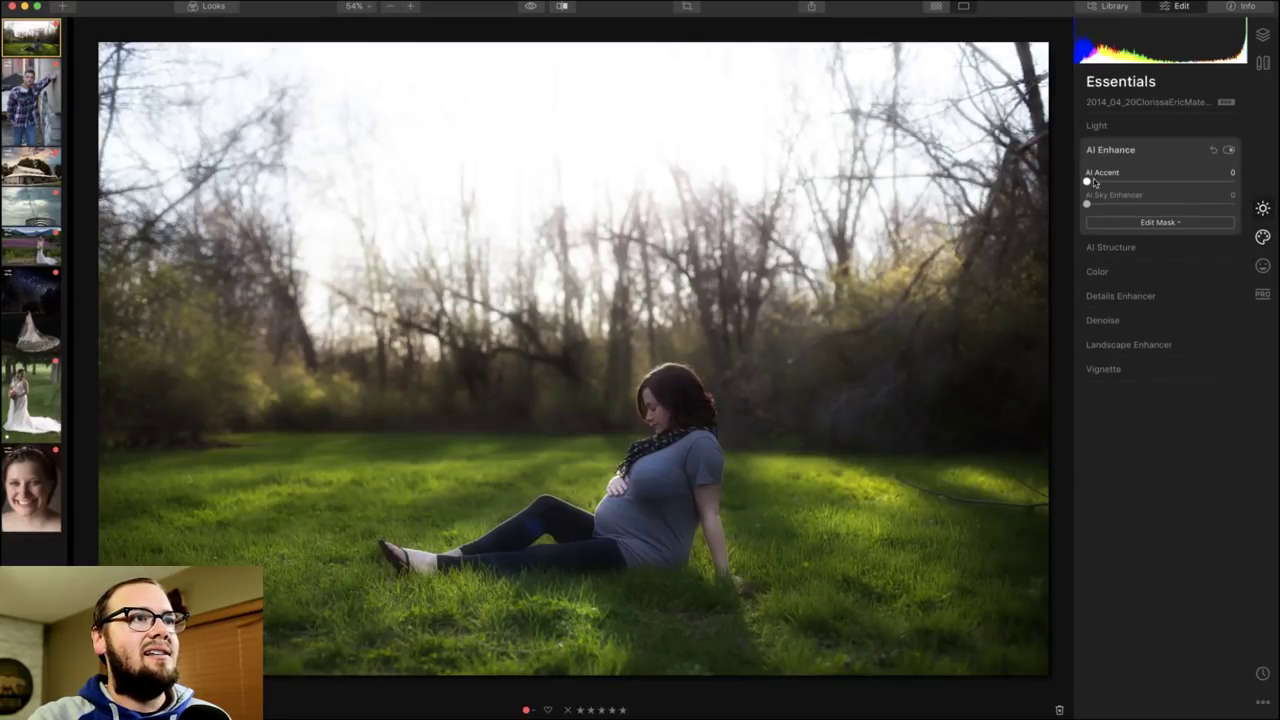
pyautogui.moveTo(1086, 182); pyautogui.dragTo(1118, 182)
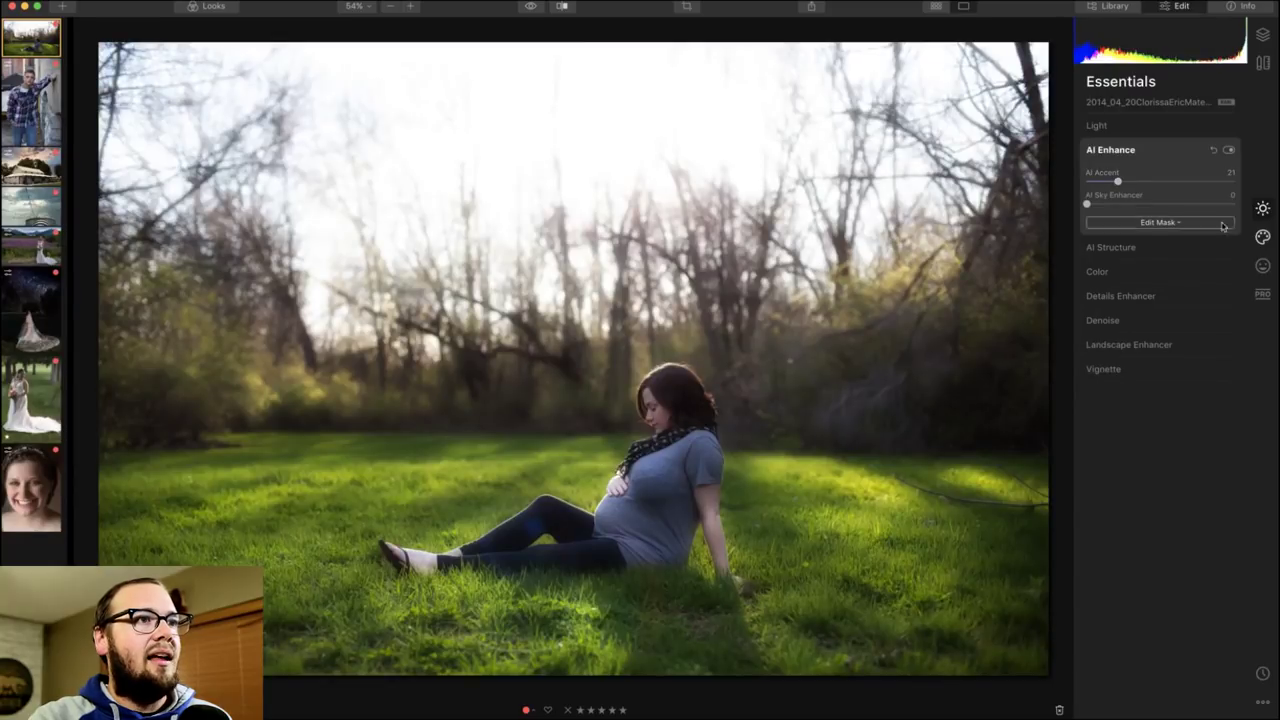
# Tone down the photo's colors with Vibrance -10, and set the greens to Saturation -18 and Luminance -4.
pyautogui.click(1137, 273)
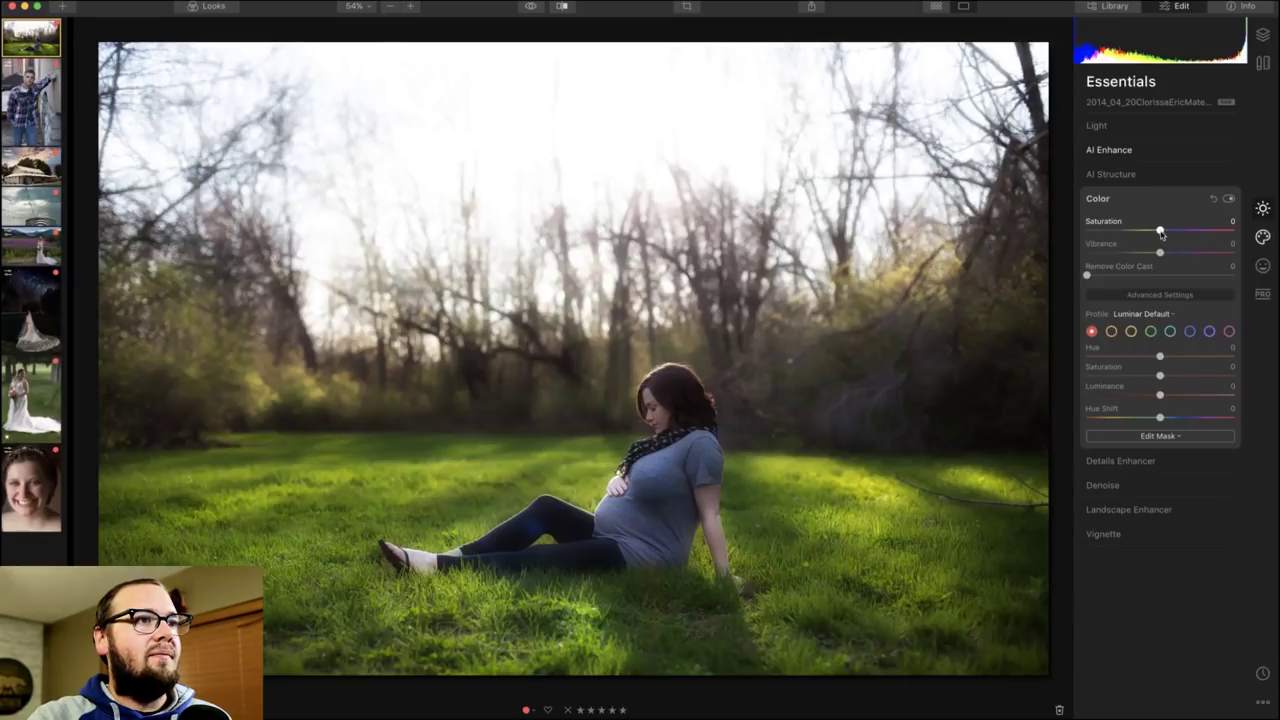
pyautogui.moveTo(1159, 255); pyautogui.dragTo(1151, 257)
pyautogui.click(1150, 331)
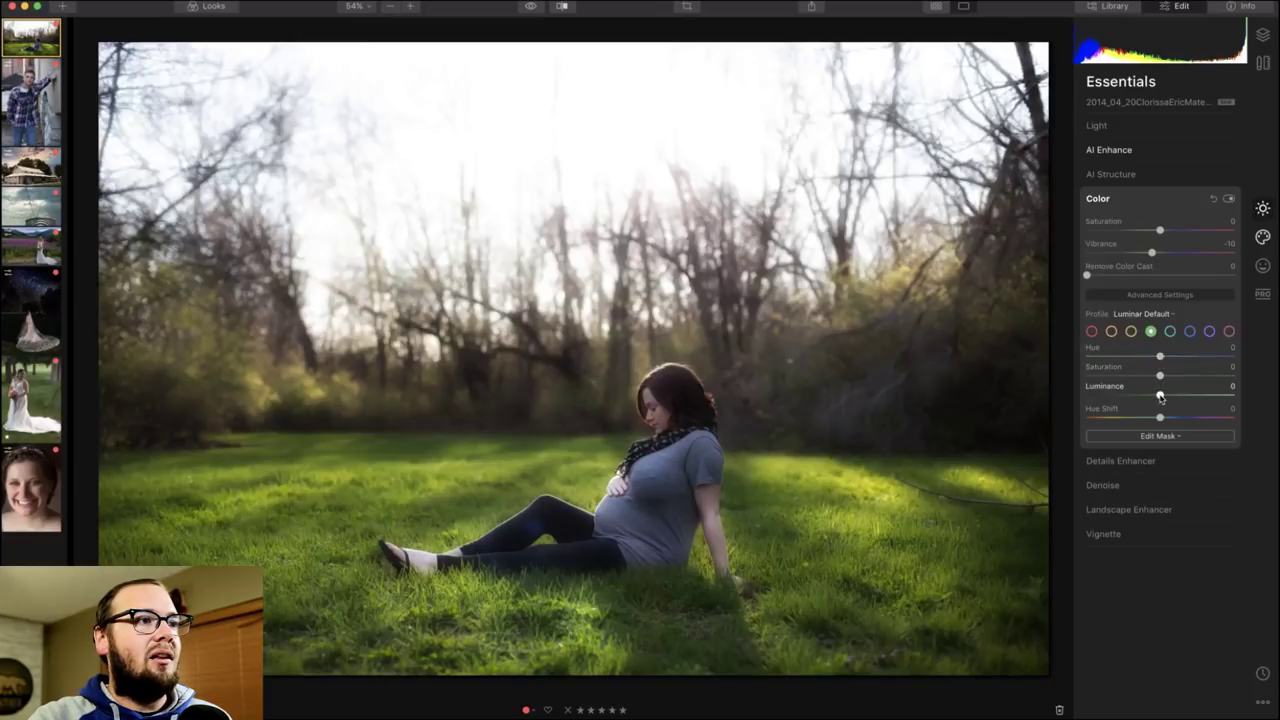
pyautogui.moveTo(1158, 396); pyautogui.dragTo(1147, 381)
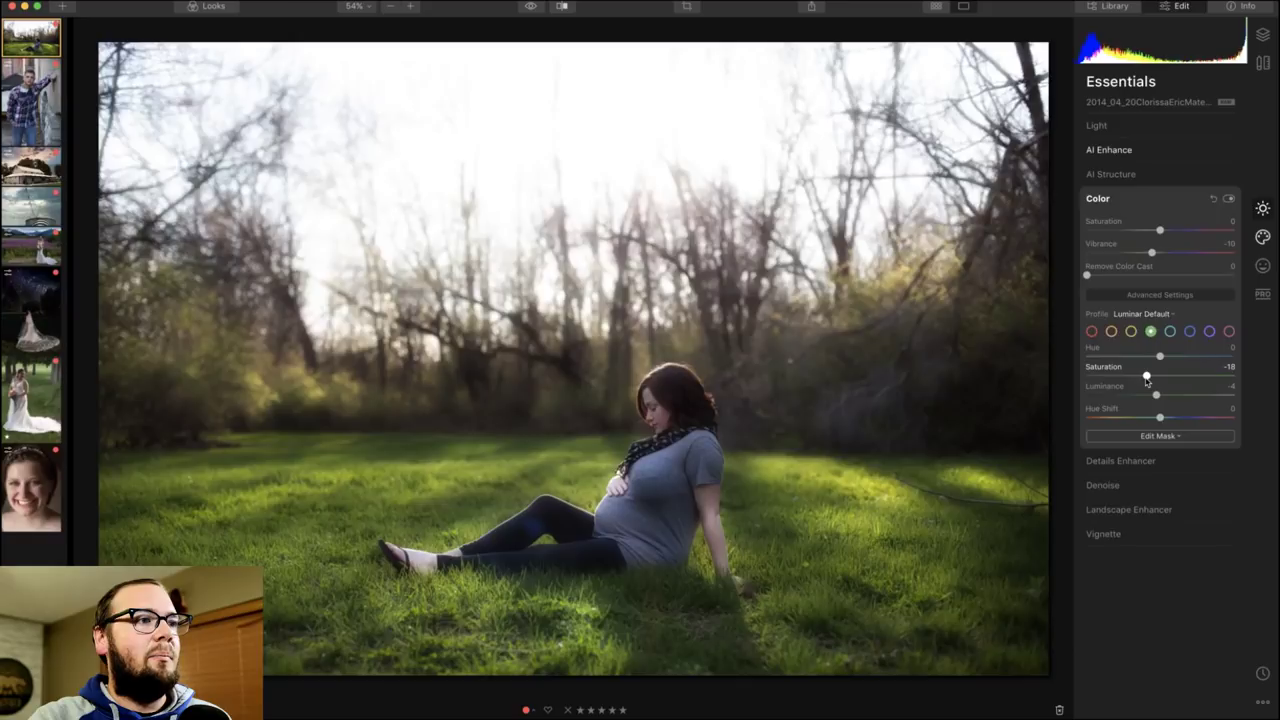
pyautogui.click(1160, 199)
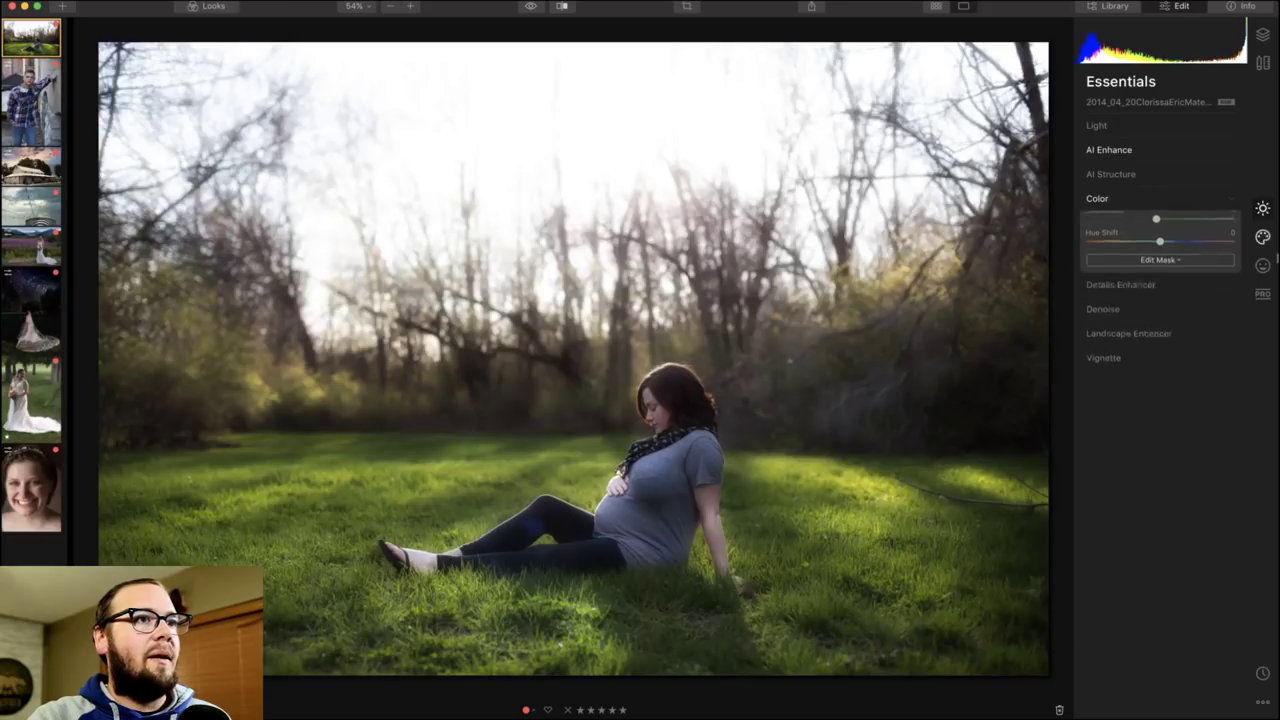
# Add Sunrays with Amount 67 and place the sun center in the bright sky at the photo's upper left.
pyautogui.click(1263, 238)
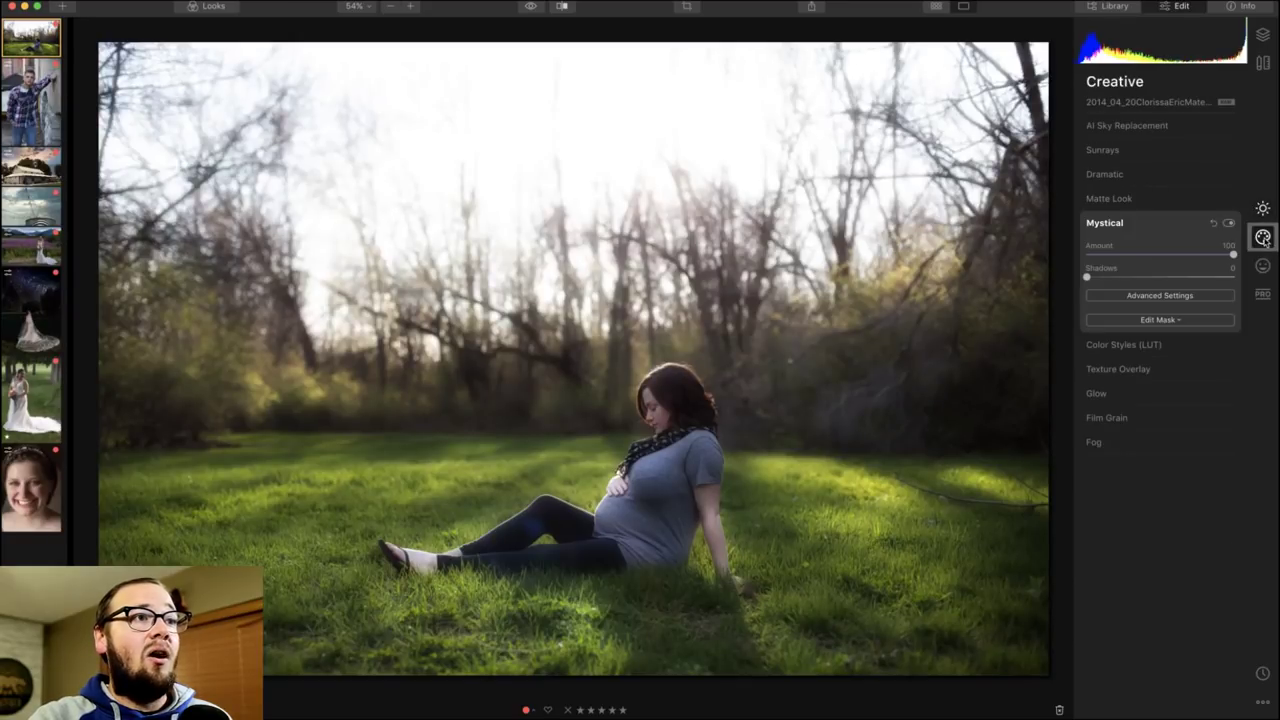
pyautogui.click(1148, 224)
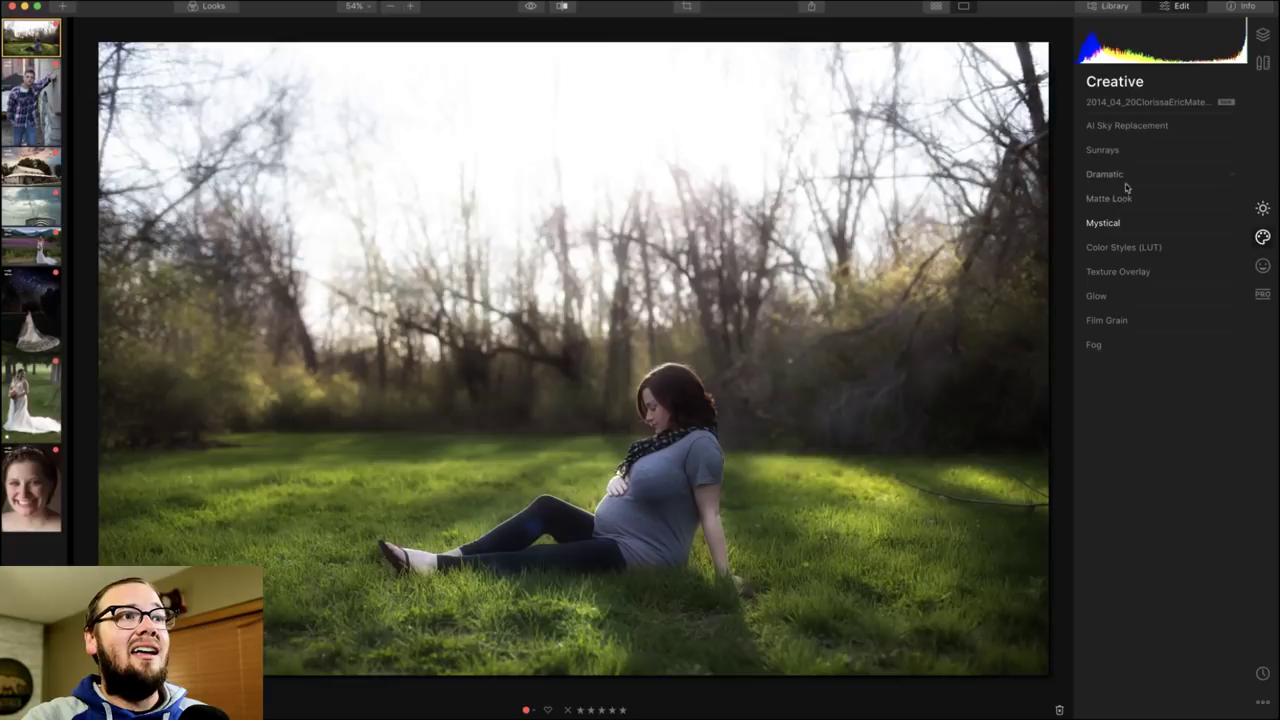
pyautogui.click(1110, 152)
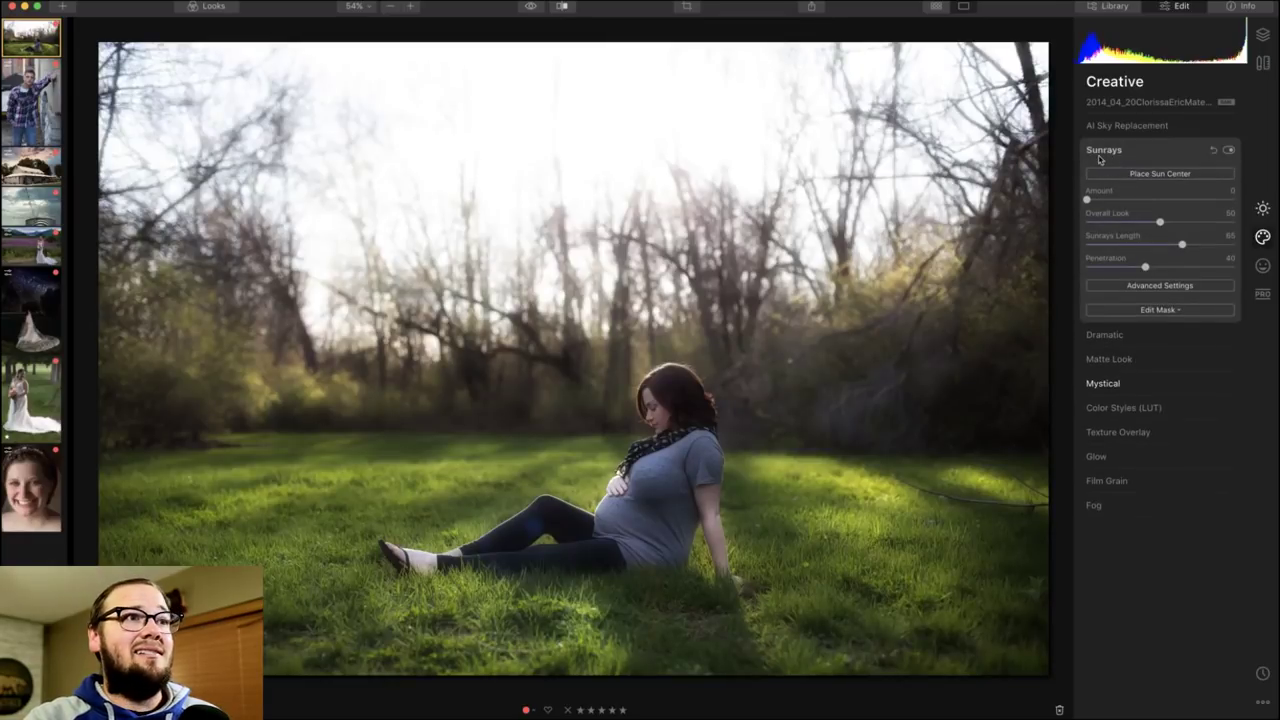
pyautogui.click(1150, 174)
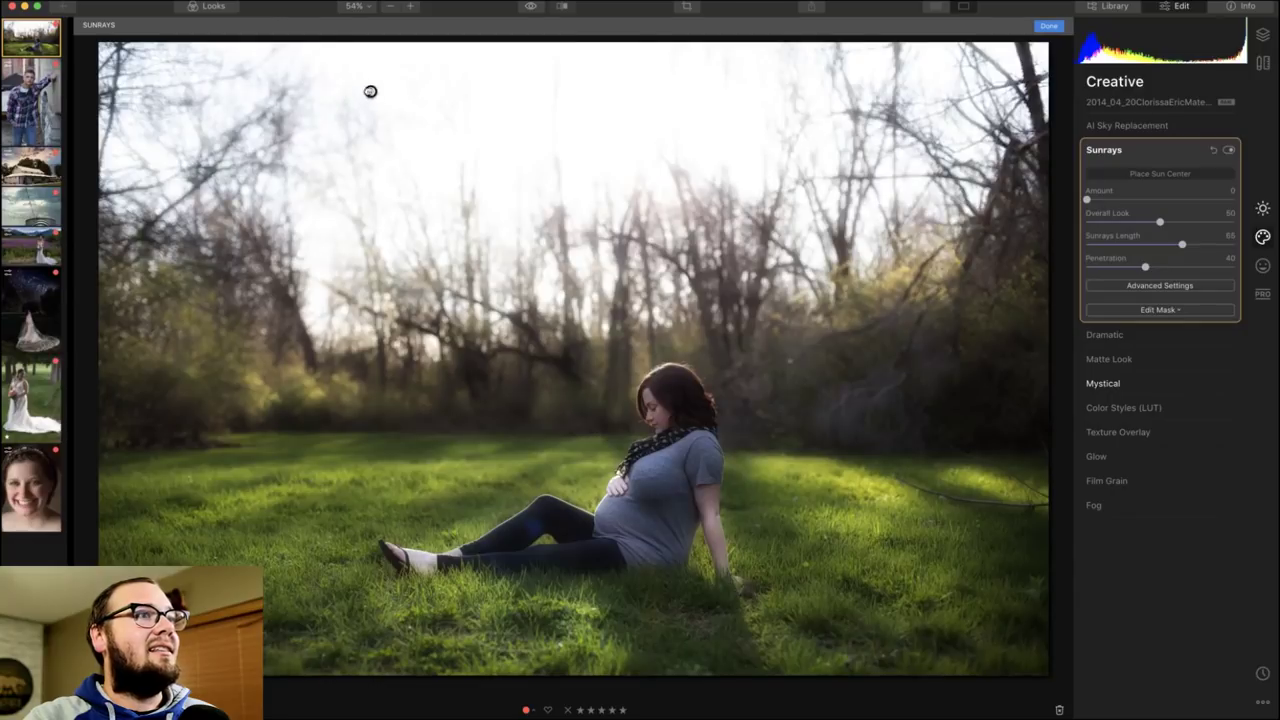
pyautogui.moveTo(1087, 200); pyautogui.dragTo(1241, 195)
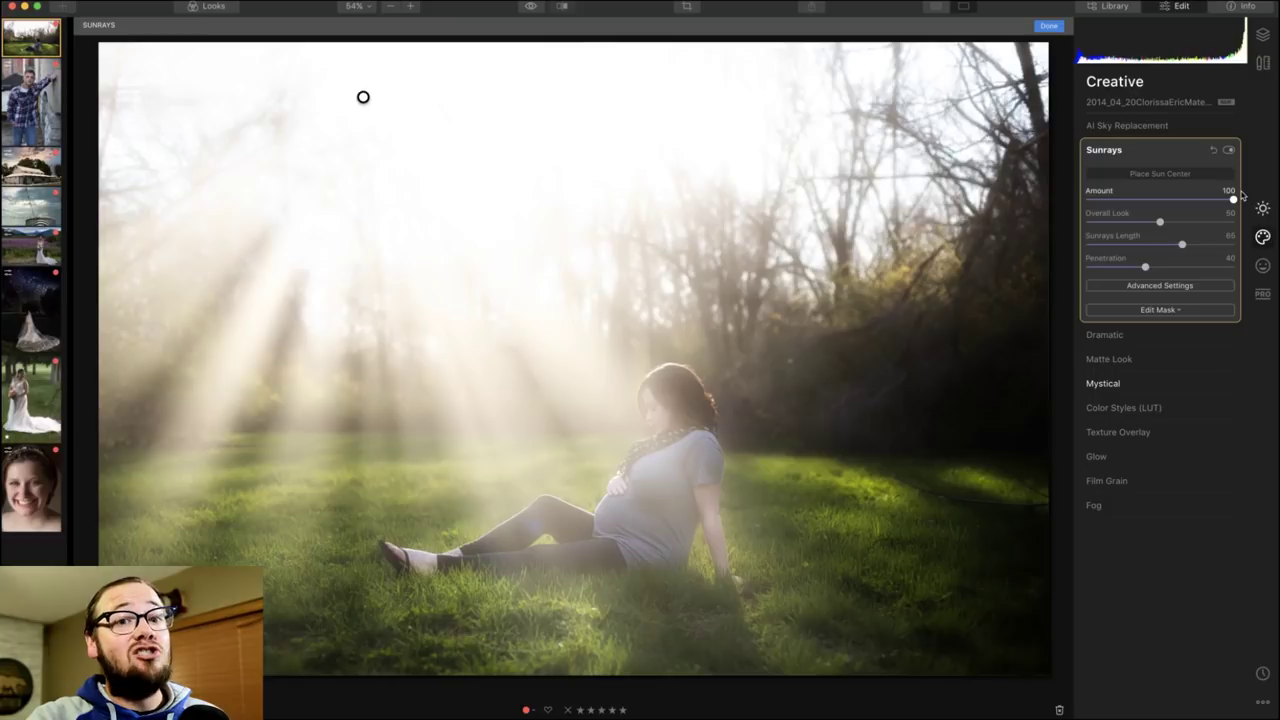
pyautogui.moveTo(1241, 195); pyautogui.dragTo(1186, 203)
pyautogui.moveTo(363, 97); pyautogui.dragTo(320, 89)
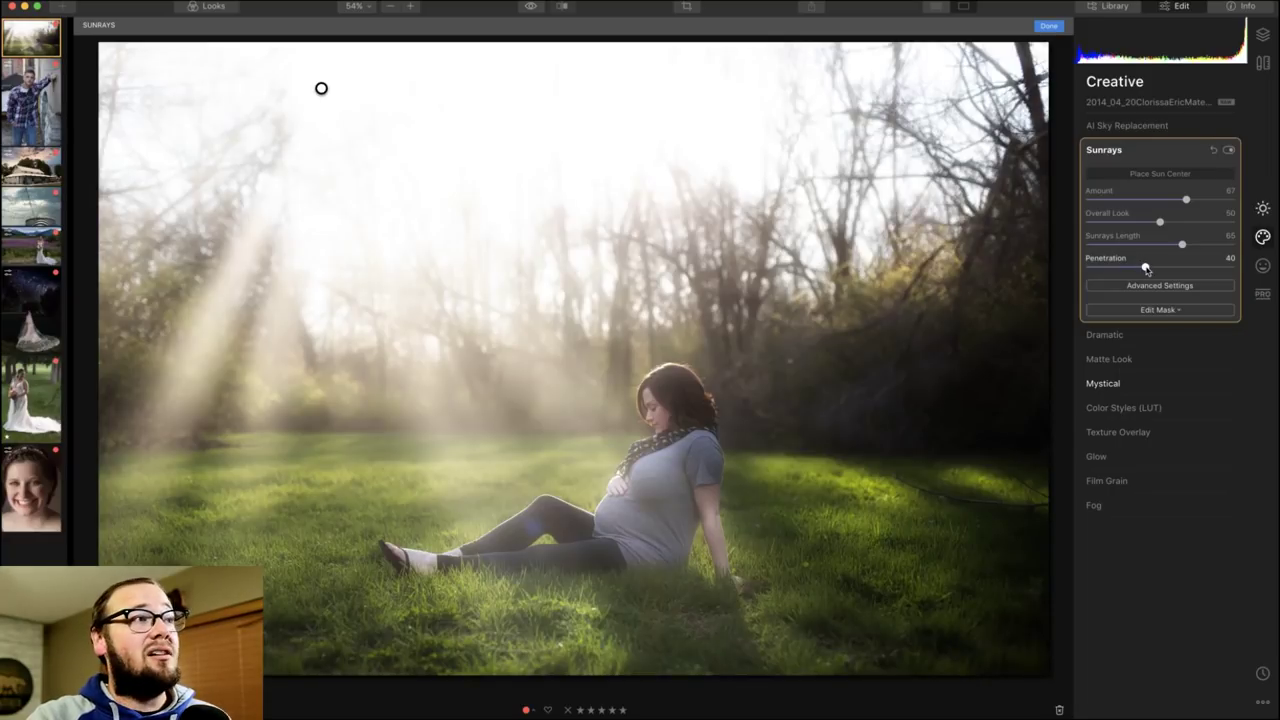
# Reduce the Sunrays Penetration to 17 and shift the sun center slightly to the right in the sky.
pyautogui.moveTo(1146, 268); pyautogui.dragTo(1066, 283)
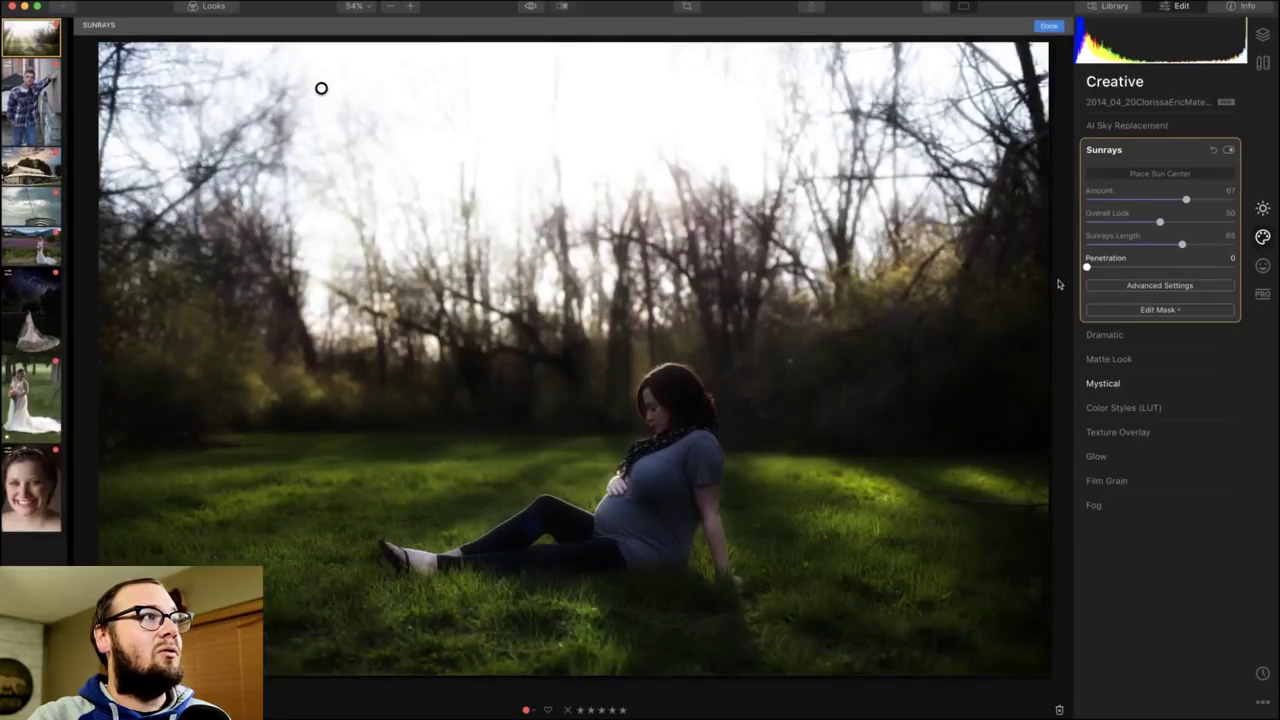
pyautogui.moveTo(1080, 283); pyautogui.dragTo(1112, 281)
pyautogui.moveTo(320, 89); pyautogui.dragTo(362, 89)
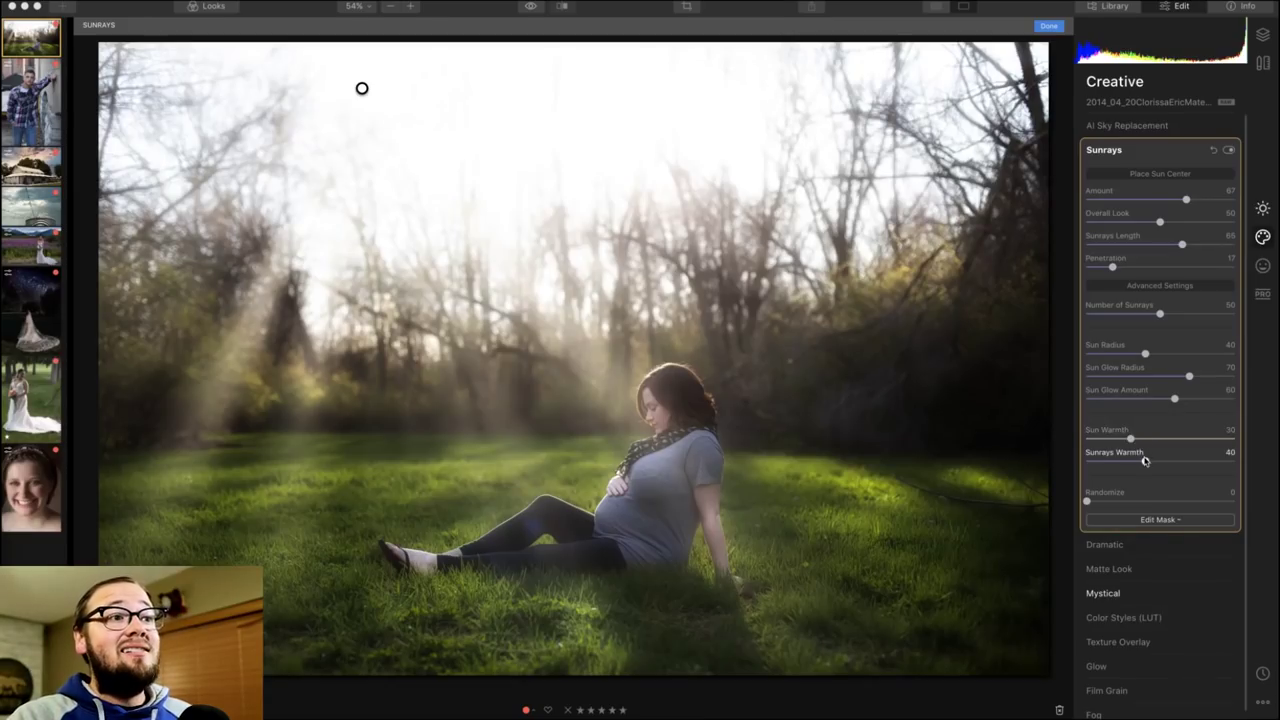
# Set the Sun Warmth to 0 and the Sunrays Warmth to 70 in the advanced Sunrays settings.
pyautogui.moveTo(1130, 441); pyautogui.dragTo(1055, 443)
pyautogui.moveTo(1148, 463); pyautogui.dragTo(1200, 464)
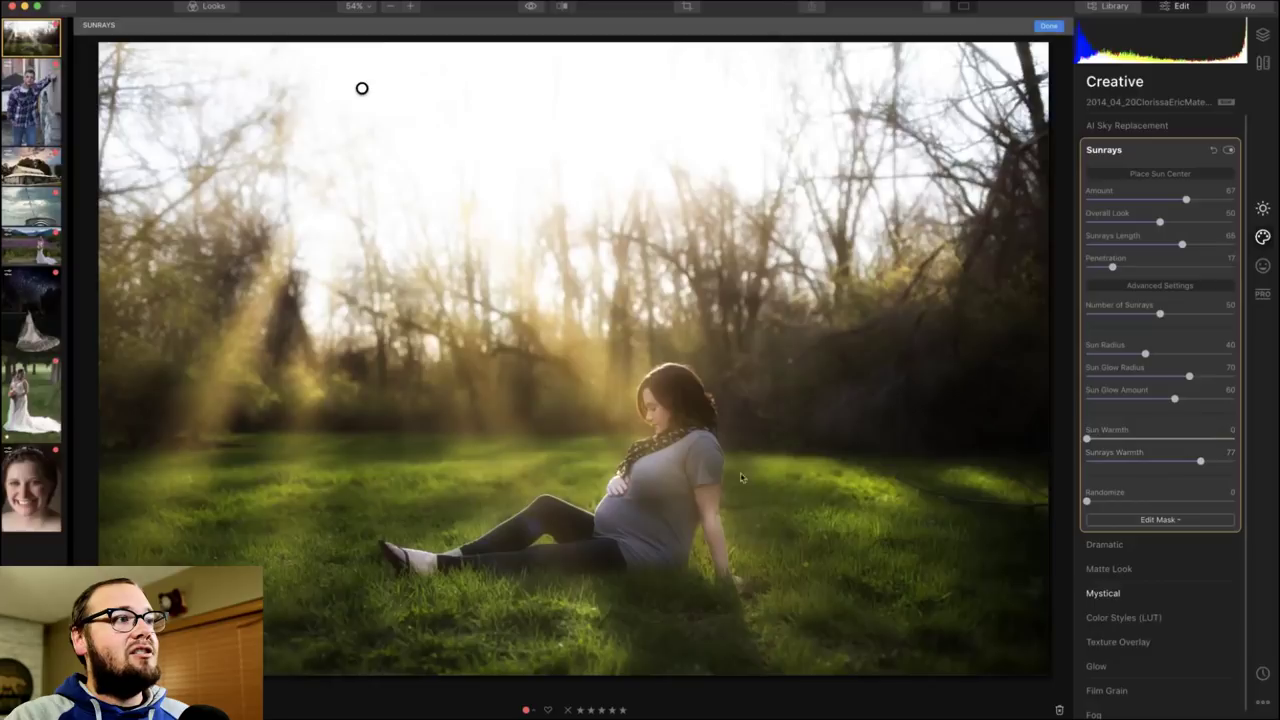
pyautogui.moveTo(1200, 463); pyautogui.dragTo(1188, 465)
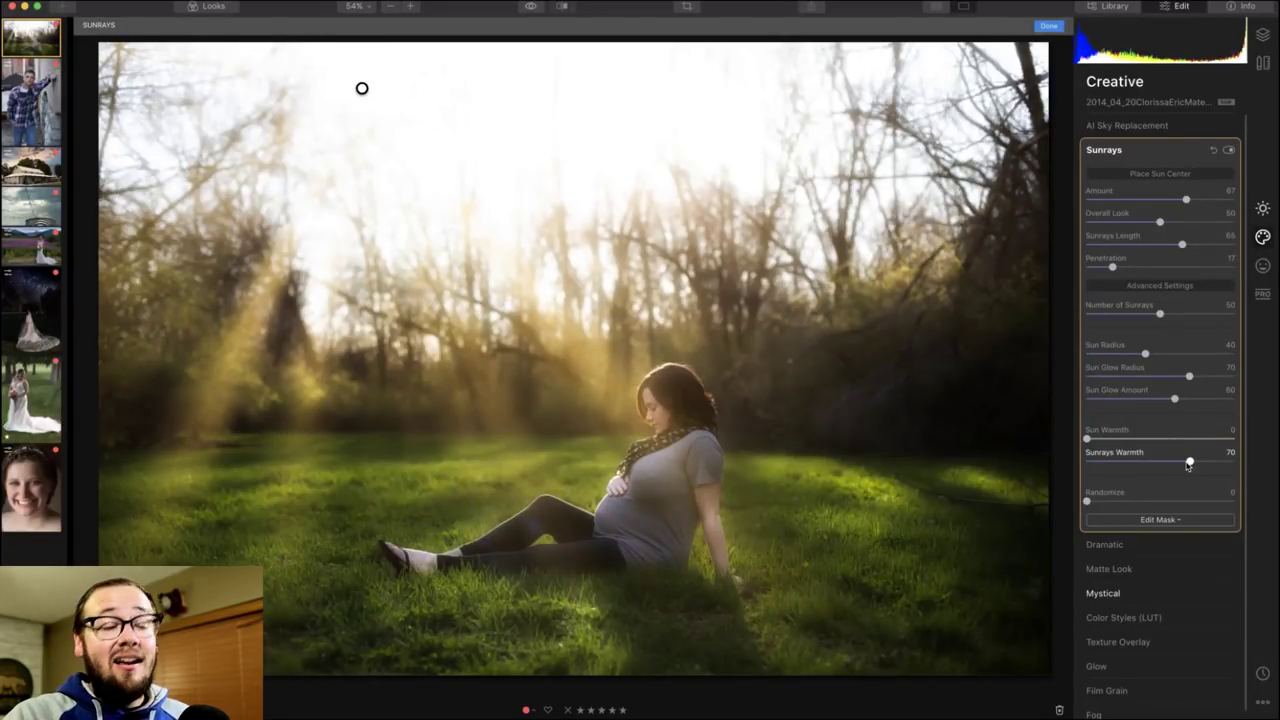